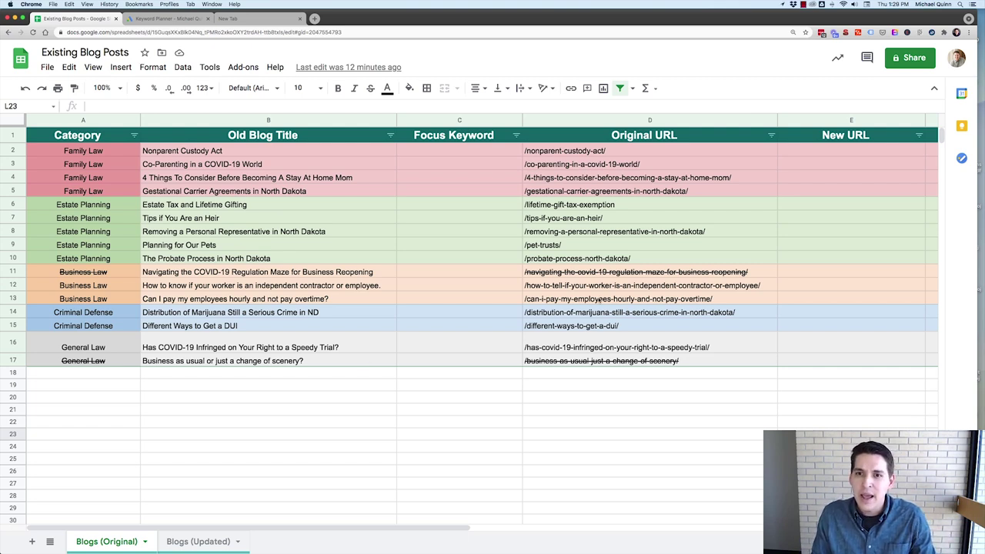
# Review the blog audit sheet's columns from Category across to Notes.
pyautogui.hscroll(3, 610, 297)
pyautogui.hscroll(-3, 587, 291)
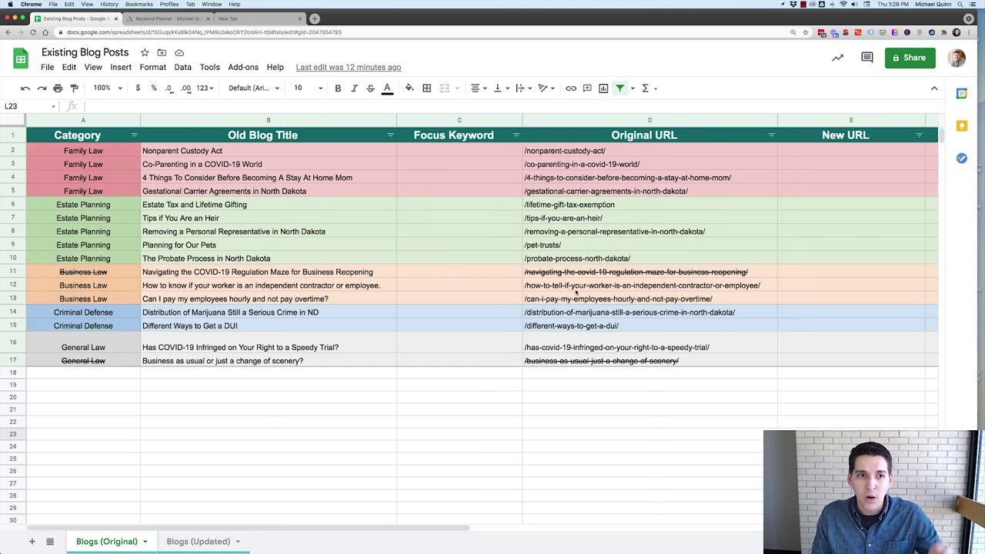
pyautogui.hscroll(5, 559, 305)
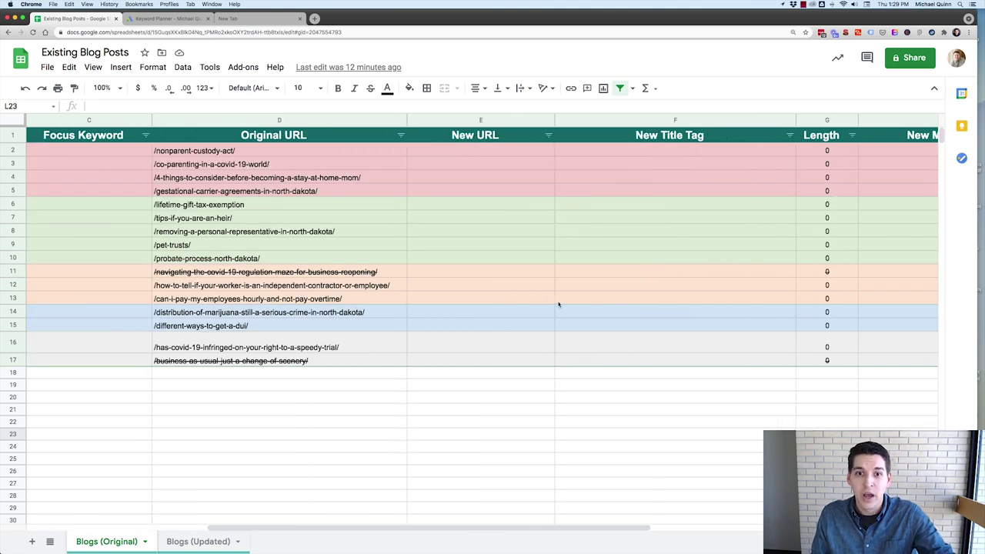
pyautogui.hscroll(5, 556, 305)
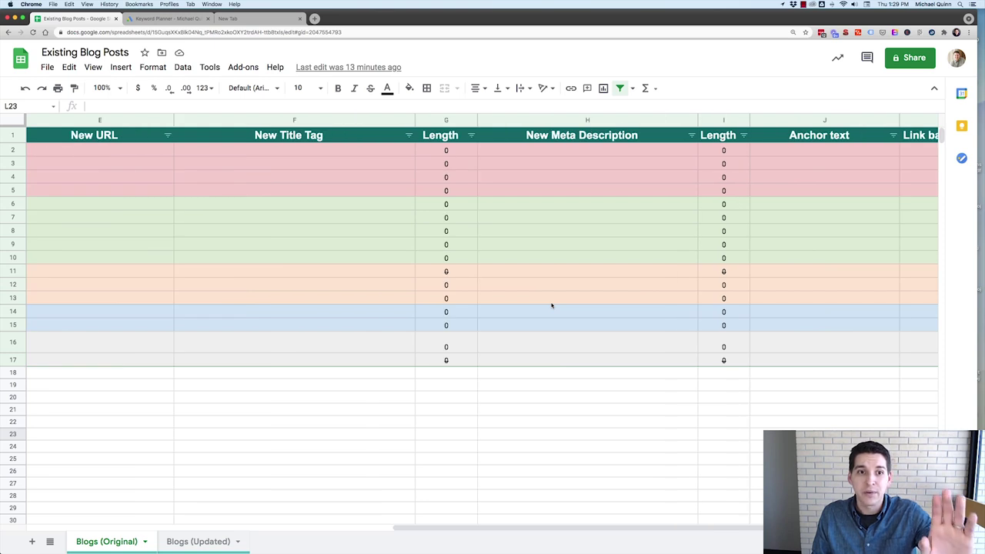
pyautogui.hscroll(3, 552, 306)
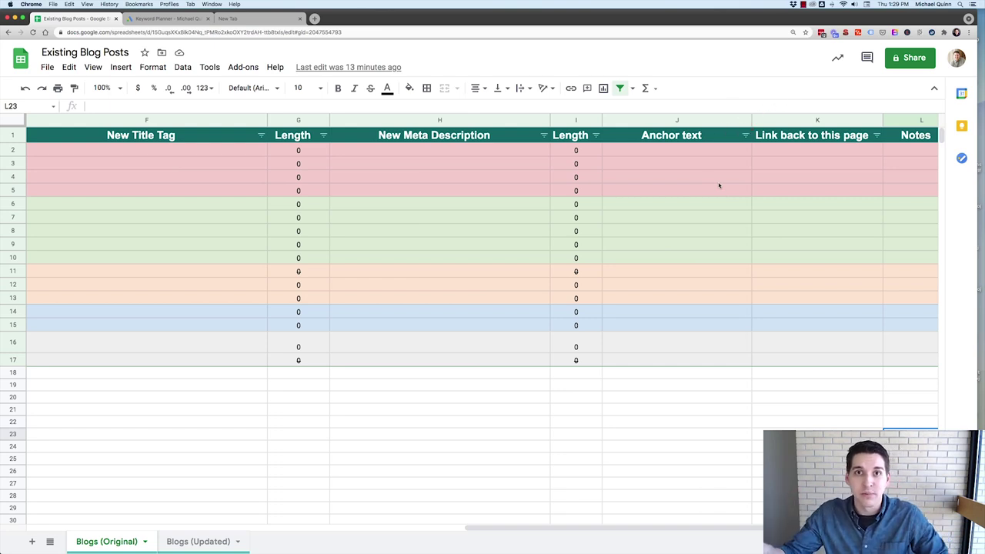
pyautogui.hscroll(-10, 406, 168)
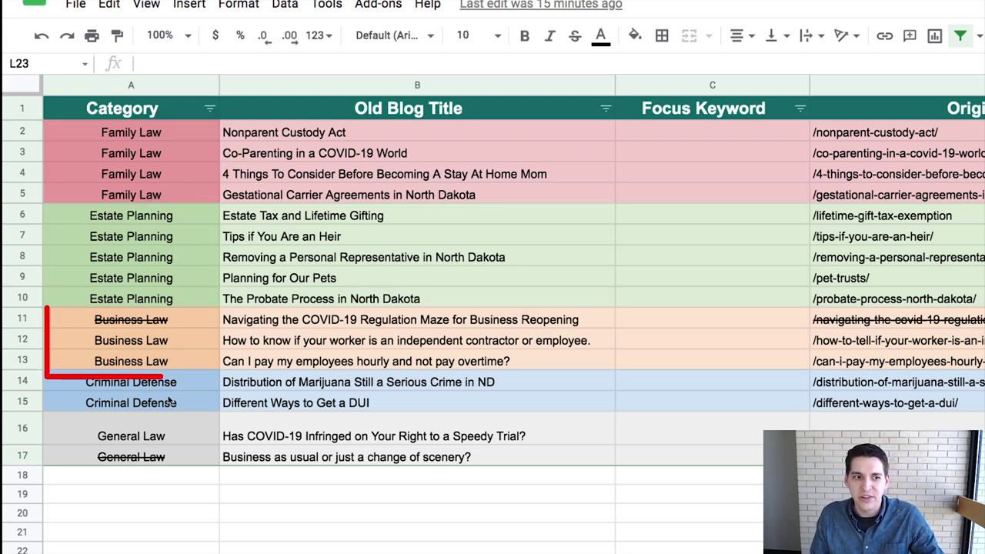
# Apply strikethrough to the whole of row 11, the COVID-19 Regulation Maze post, including its blog title.
pyautogui.click(164, 437)
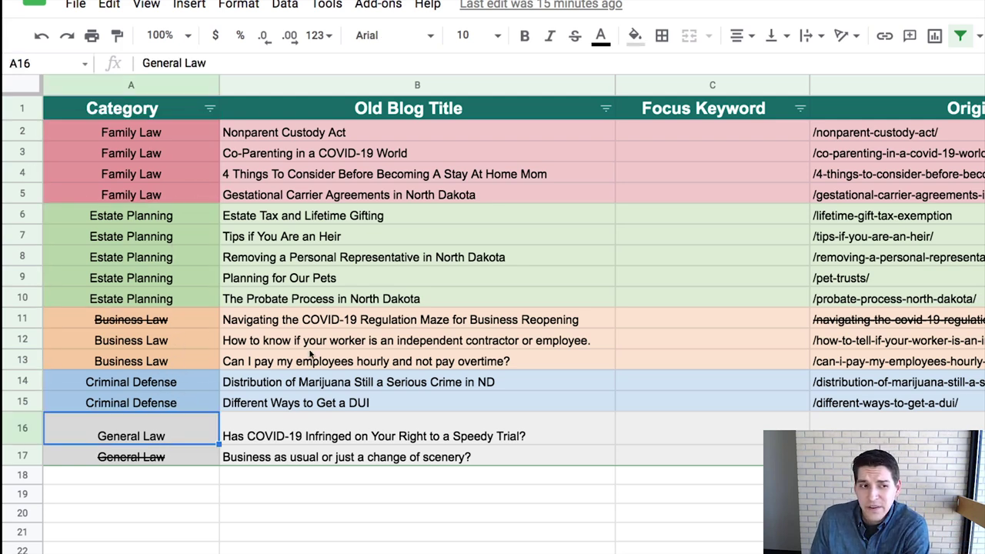
pyautogui.click(147, 317)
pyautogui.click(33, 317)
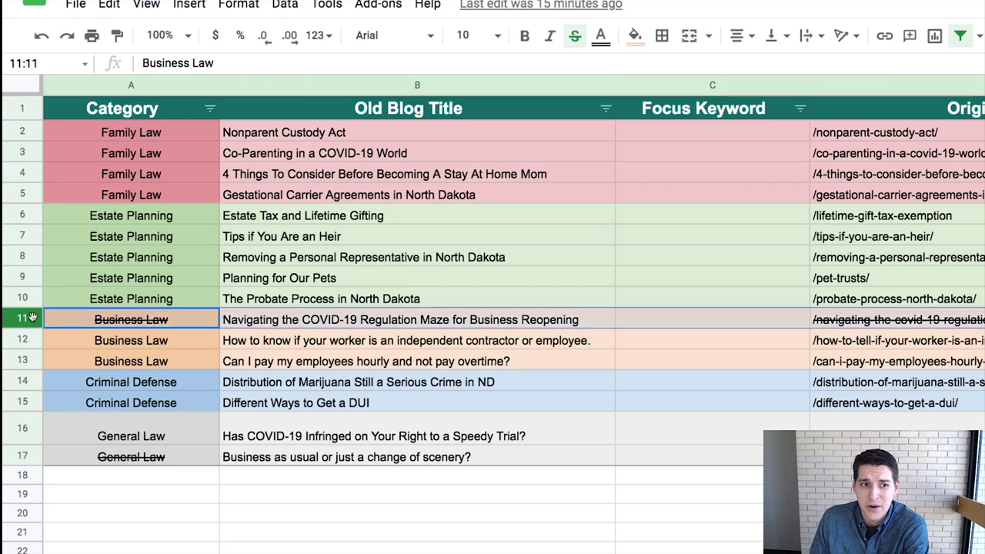
pyautogui.click(238, 3)
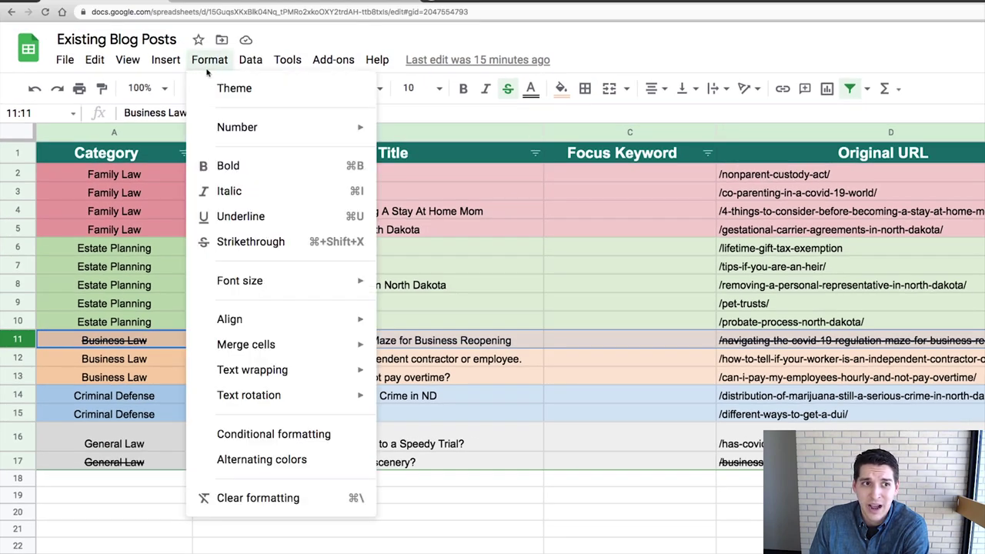
pyautogui.click(224, 243)
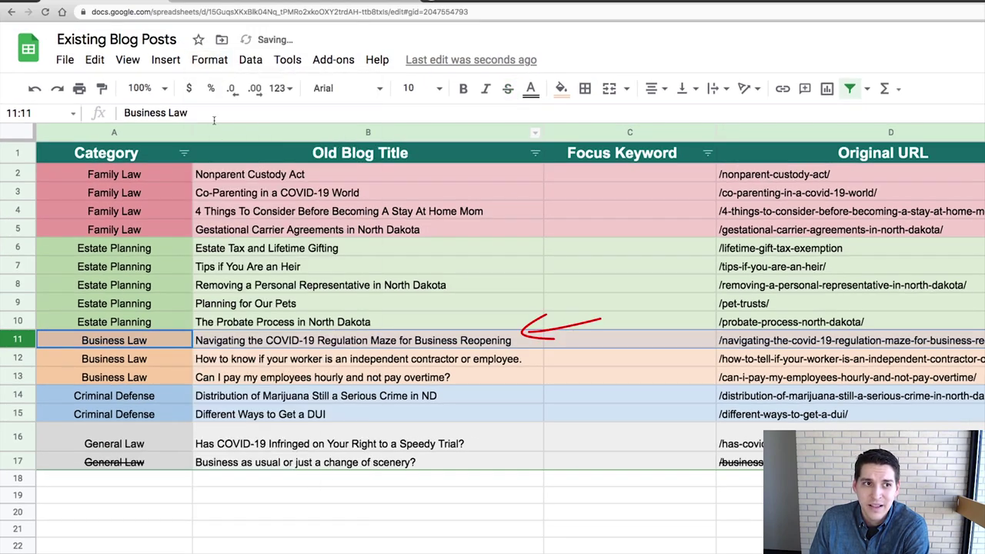
pyautogui.click(210, 59)
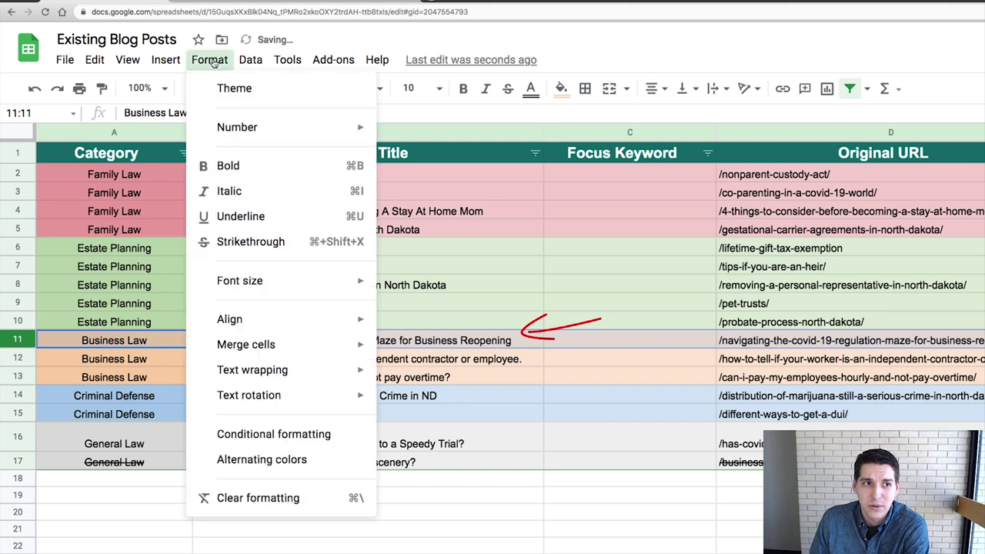
pyautogui.click(243, 244)
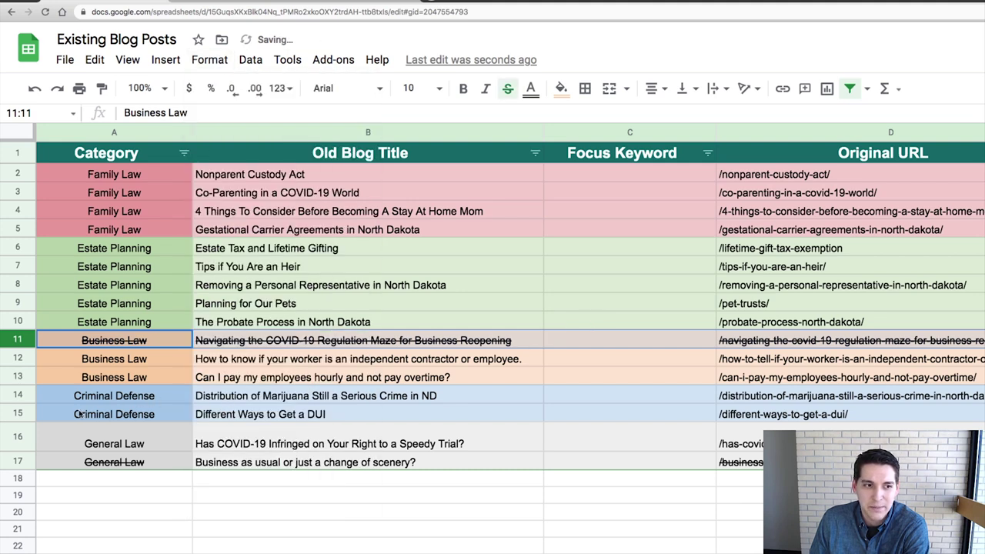
# Apply strikethrough to the whole of row 17, the "Business as usual or just a change of scenery?" post.
pyautogui.click(14, 461)
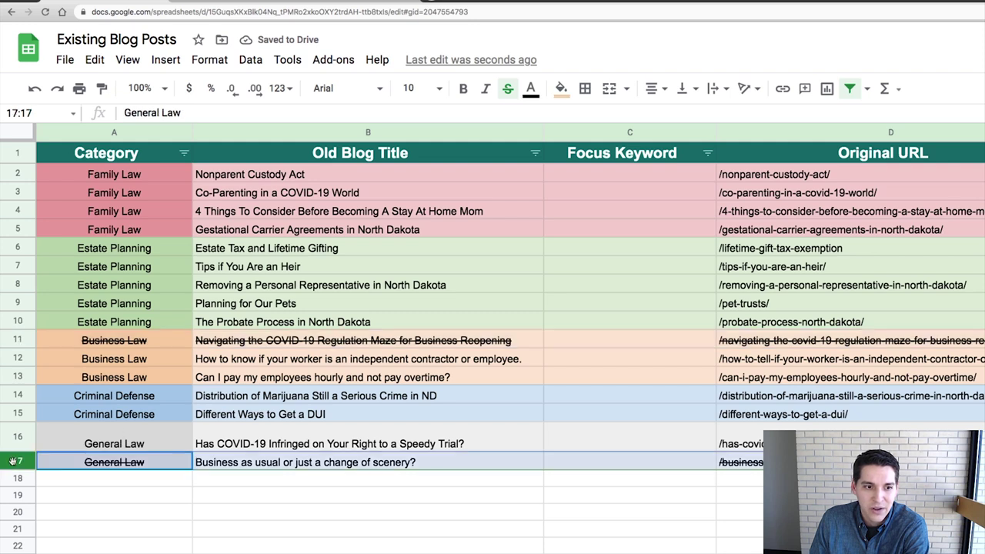
pyautogui.click(201, 61)
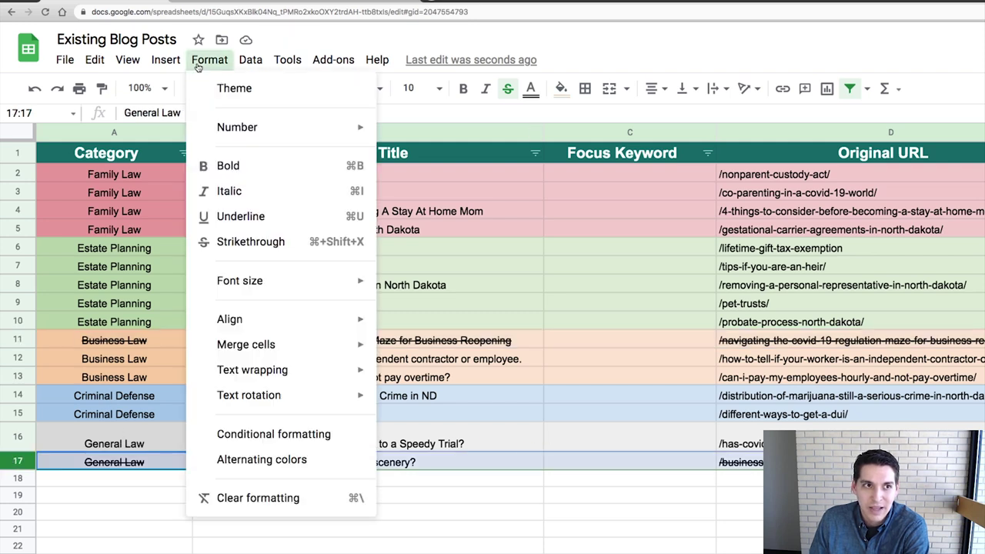
pyautogui.click(242, 243)
pyautogui.click(210, 60)
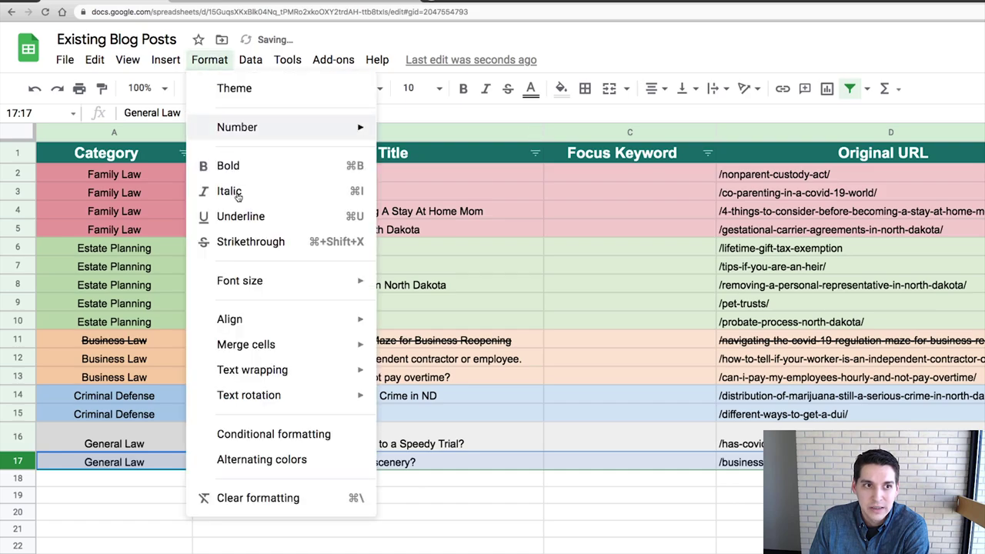
pyautogui.click(246, 243)
pyautogui.click(323, 545)
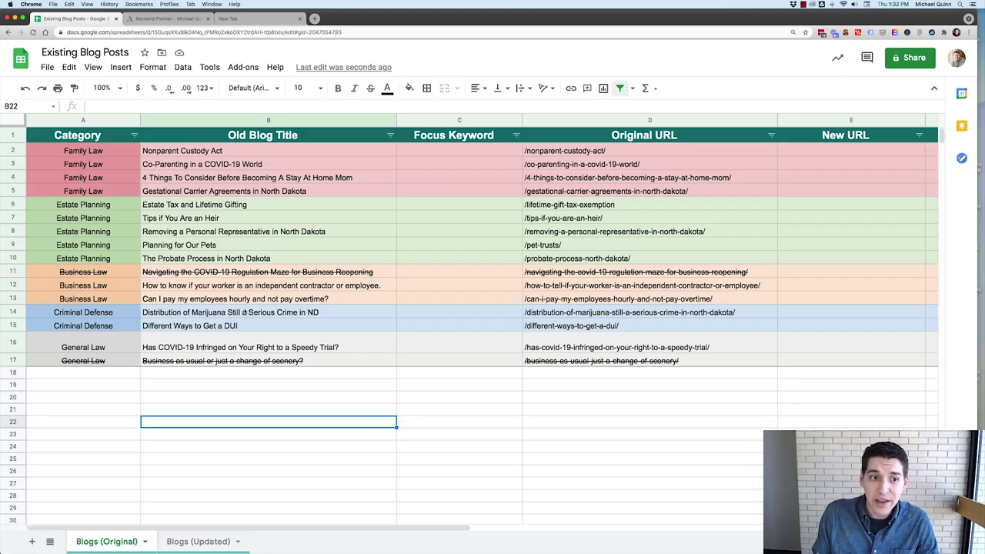
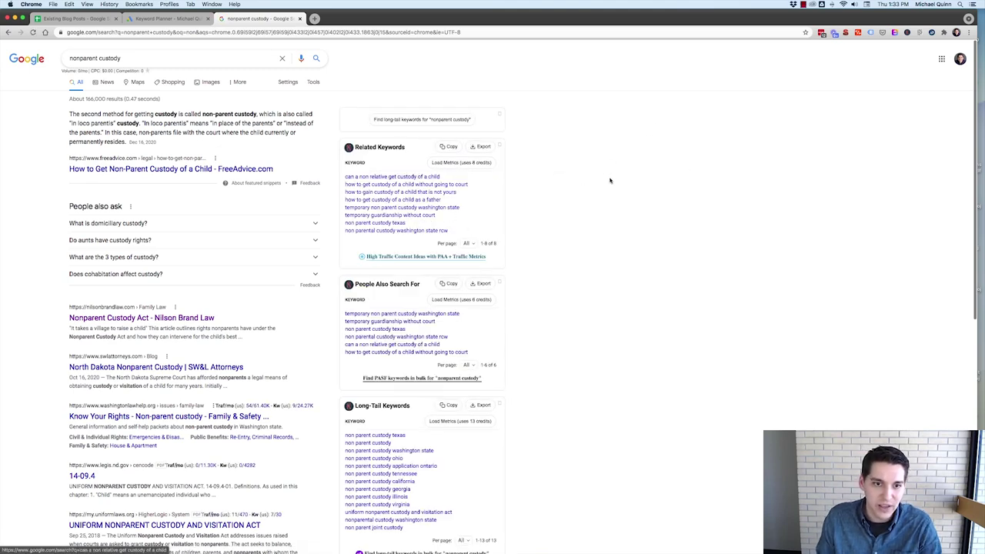
# Examine the related, people-also-search-for and long-tail keyword suggestions for the "nonparent custody" search.
pyautogui.press('super+equal')
pyautogui.press('super+equal')
pyautogui.press('super+equal')
pyautogui.press('super+equal')
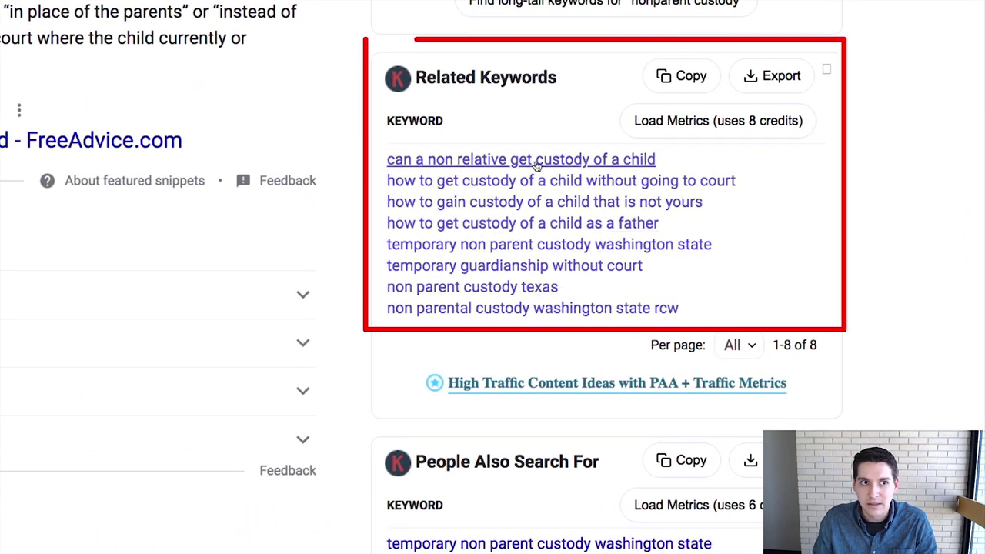
pyautogui.scroll(-4, 534, 204)
pyautogui.scroll(4, 556, 134)
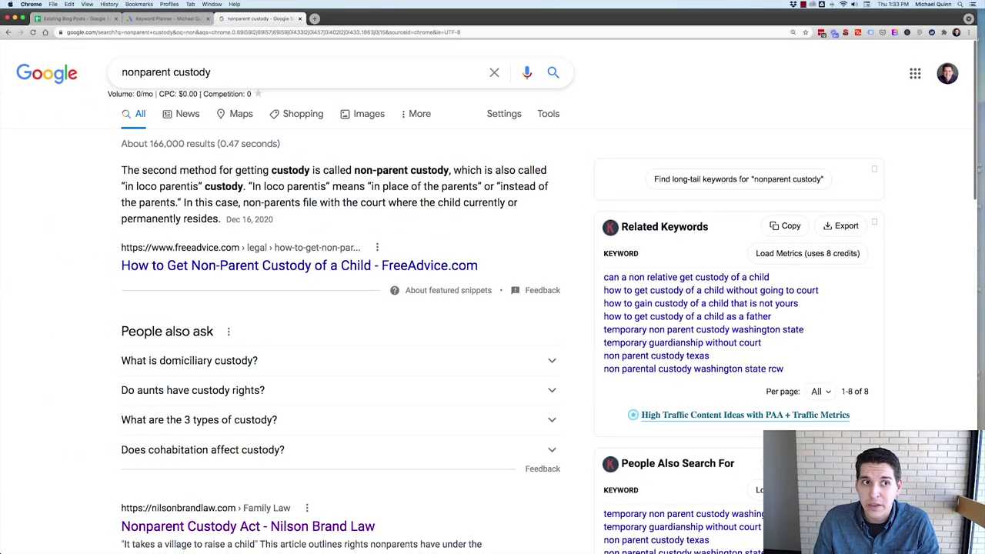
pyautogui.scroll(-5, 715, 285)
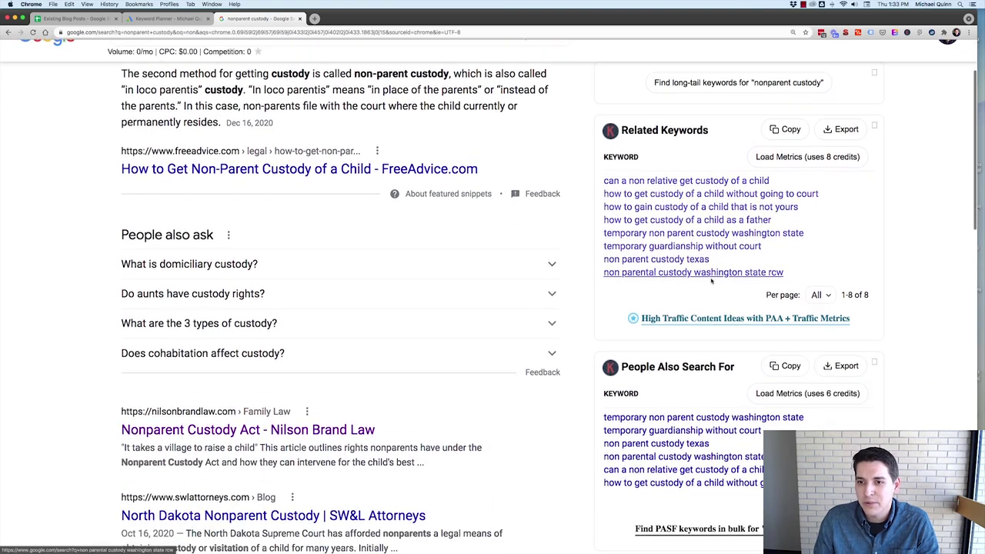
pyautogui.scroll(-1, 716, 285)
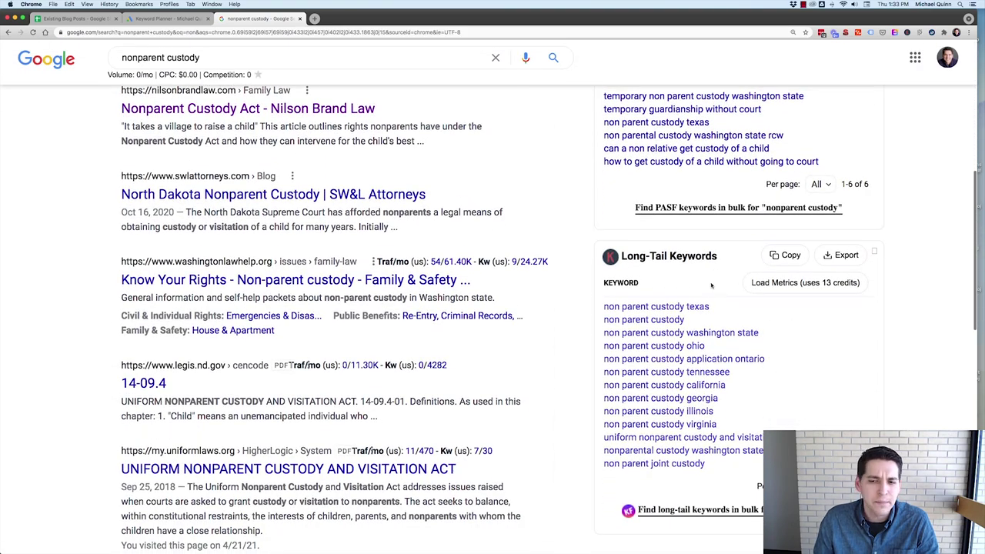
# Run a Google search for the suggested long-tail keyword "non parent custody".
pyautogui.click(639, 319)
pyautogui.scroll(-2, 423, 176)
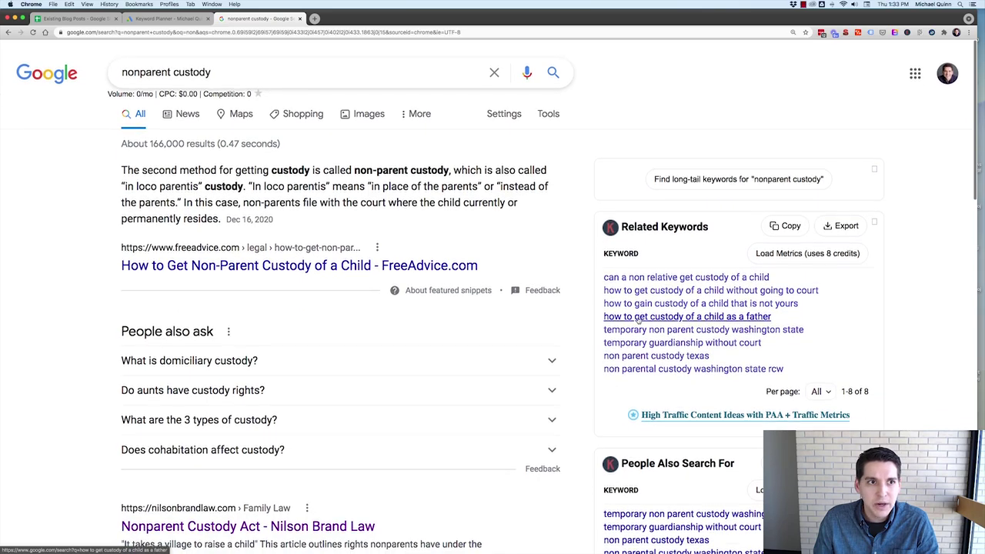
pyautogui.scroll(-4, 423, 176)
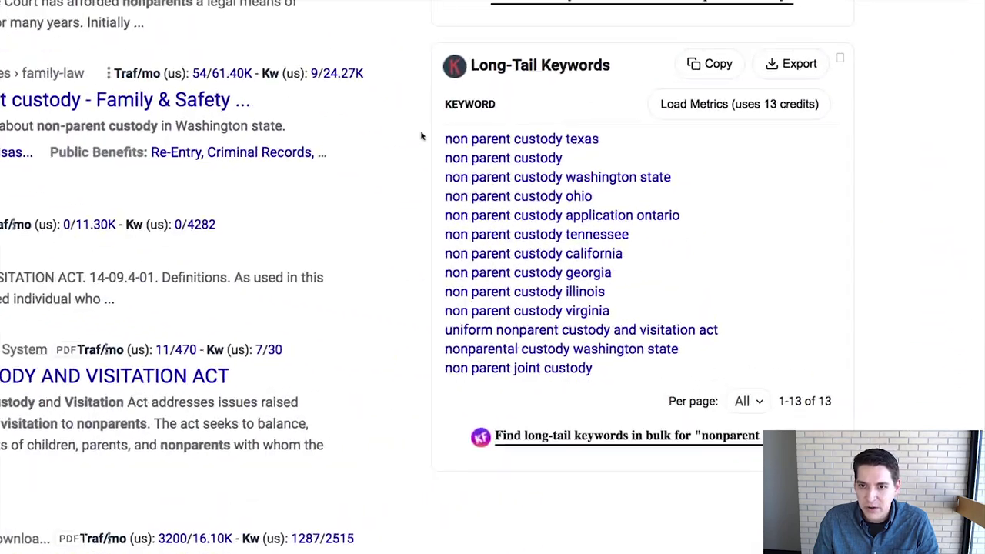
pyautogui.click(481, 147)
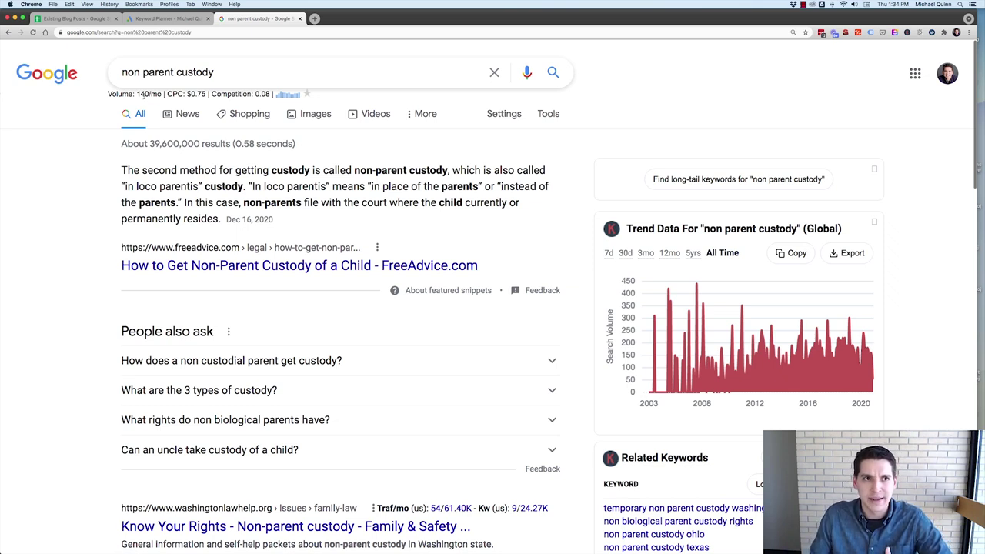
# Copy the searched phrase "non parent custody" into the Nonparent Custody Act row's Focus Keyword cell and extend it to "non parent custody nd".
pyautogui.moveTo(214, 71); pyautogui.dragTo(119, 73)
pyautogui.hotkey('ctrl', 'c')
pyautogui.click(237, 71)
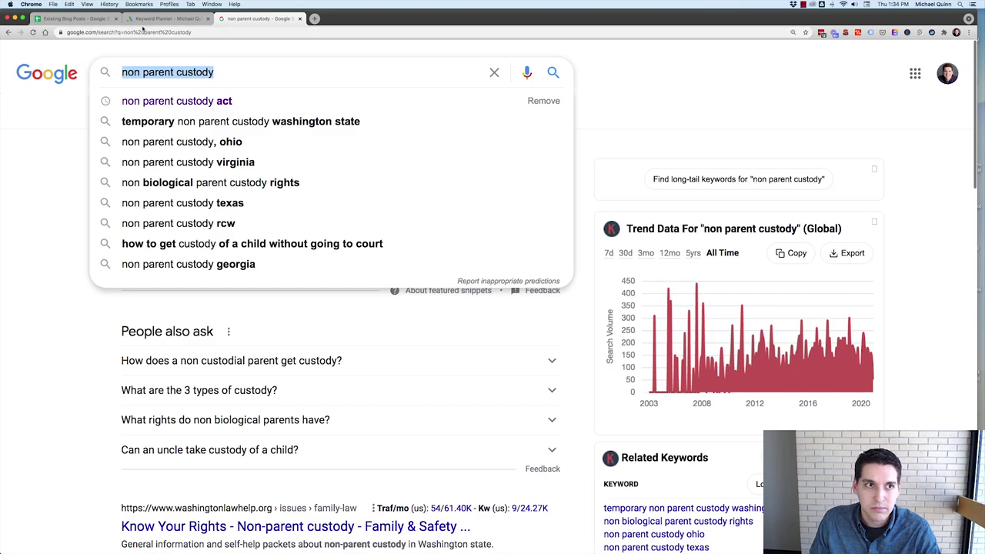
pyautogui.click(73, 18)
pyautogui.doubleClick(457, 145)
pyautogui.hotkey('ctrl', 'v')
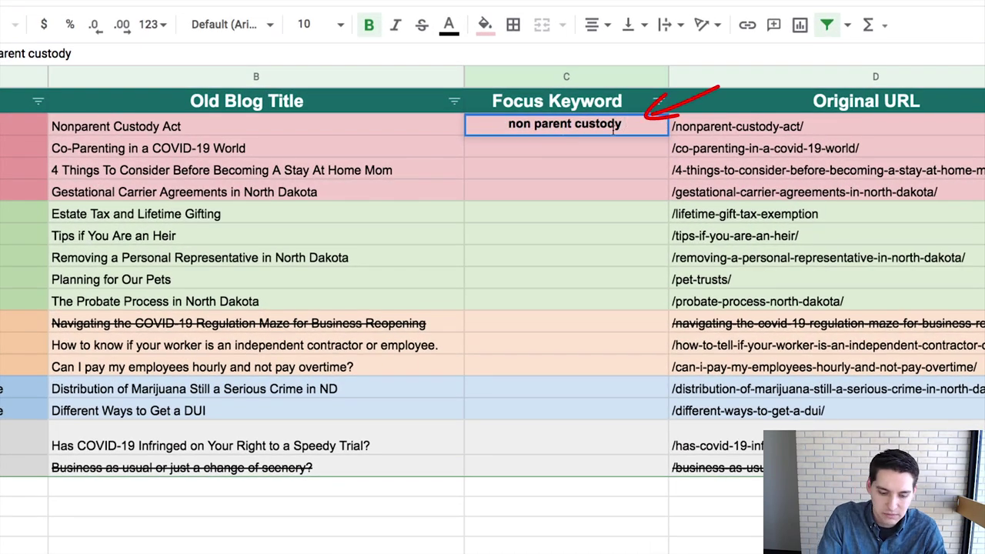
pyautogui.write('nd')
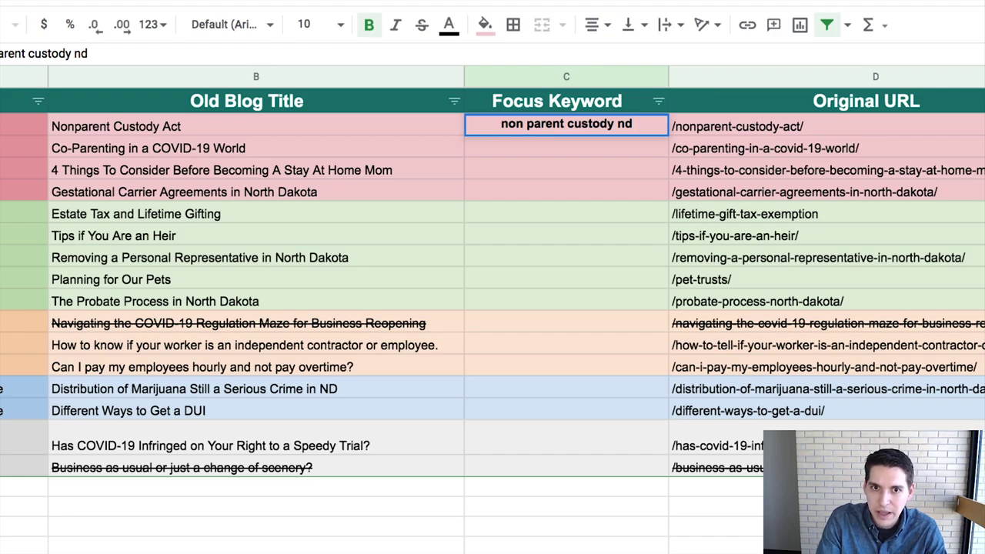
pyautogui.press('Return')
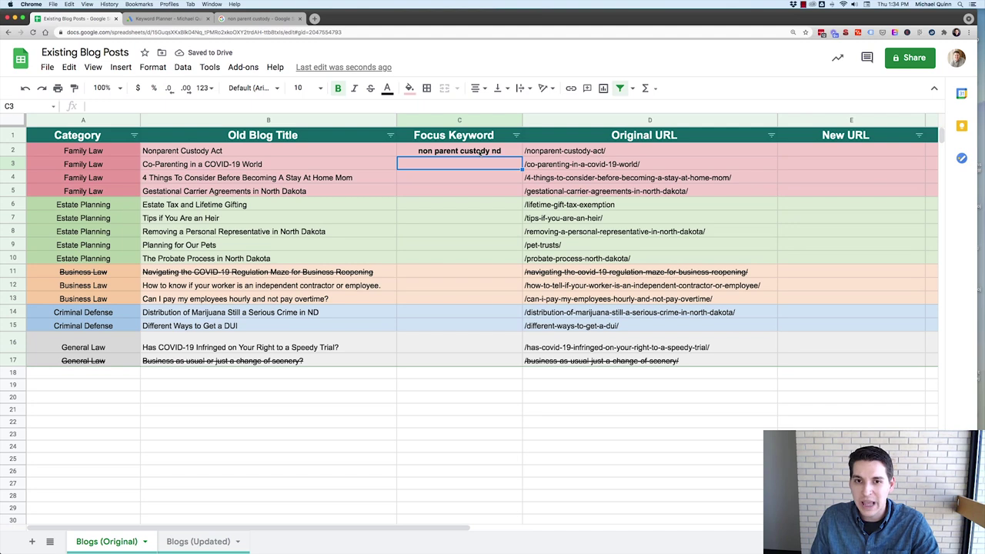
# Copy the full focus keyword text from C2, check the Google results for "non parent custody" and return to the sheet.
pyautogui.doubleClick(480, 152)
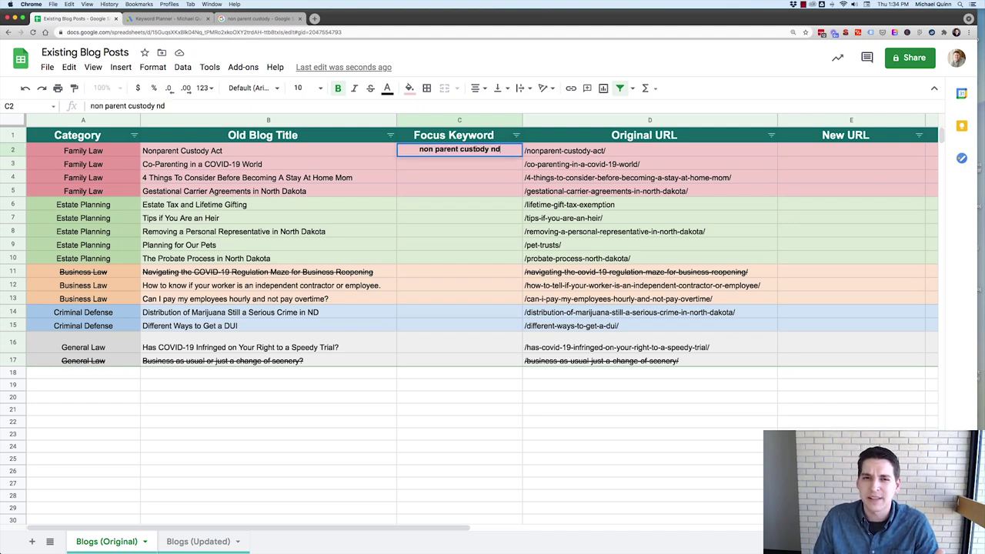
pyautogui.moveTo(500, 149); pyautogui.dragTo(398, 151)
pyautogui.press('super+c')
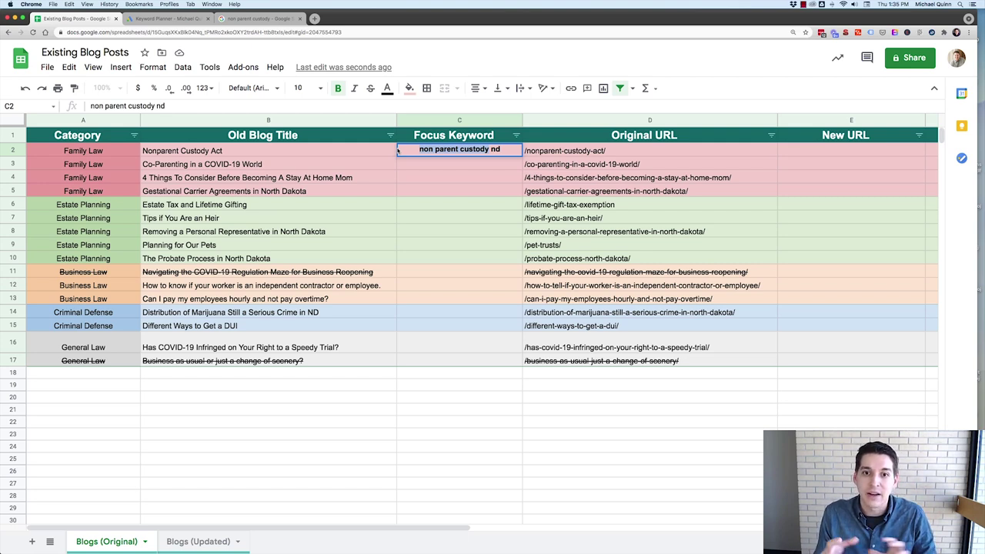
pyautogui.click(244, 22)
pyautogui.click(650, 115)
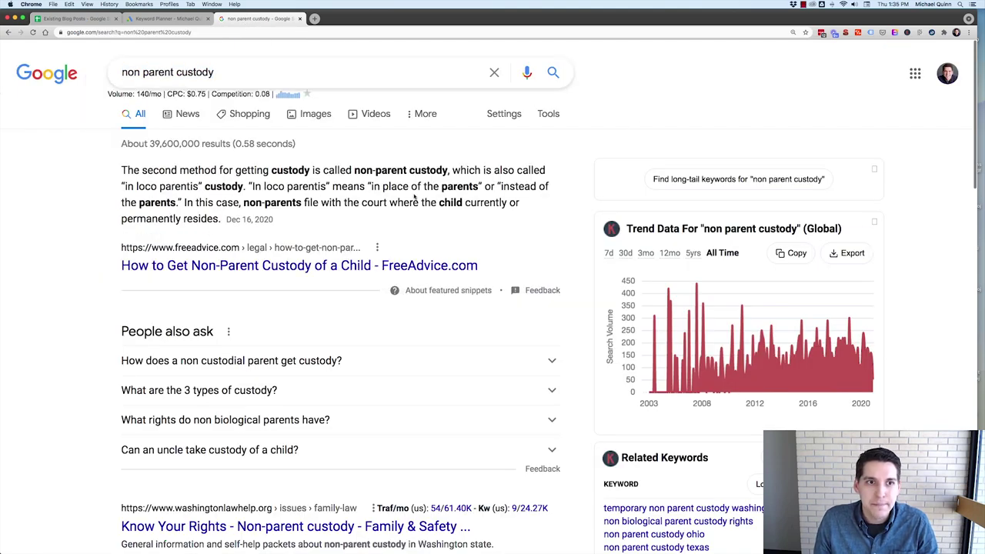
pyautogui.press('super+1')
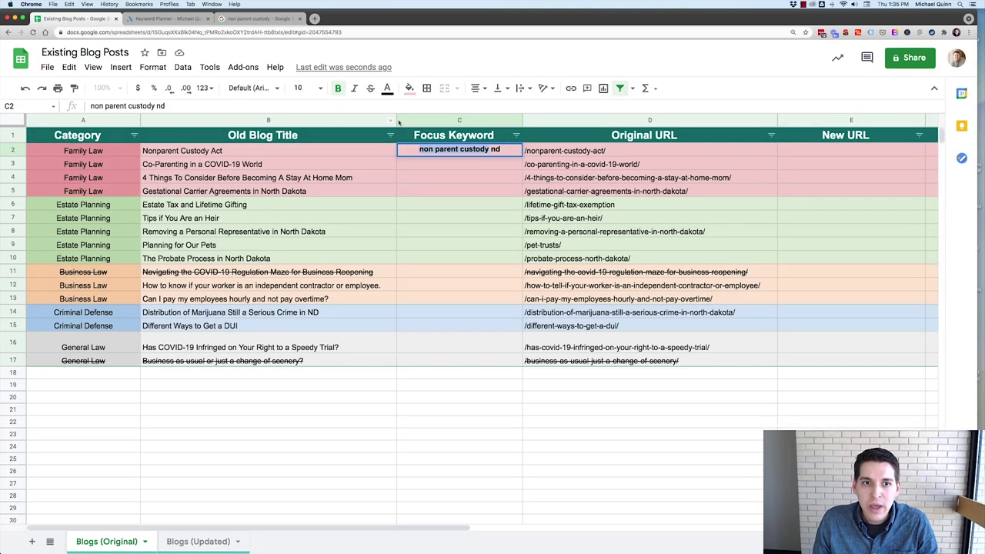
pyautogui.click(442, 193)
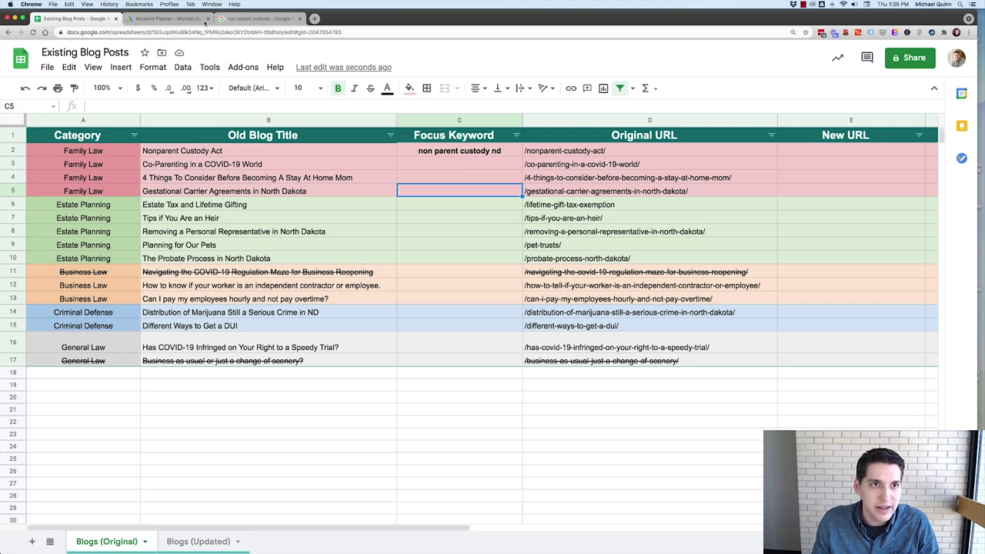
# Switch to Google Ads, dismiss the livestream registration notice and open Keyword Planner from the planning tools.
pyautogui.click(255, 18)
pyautogui.click(158, 17)
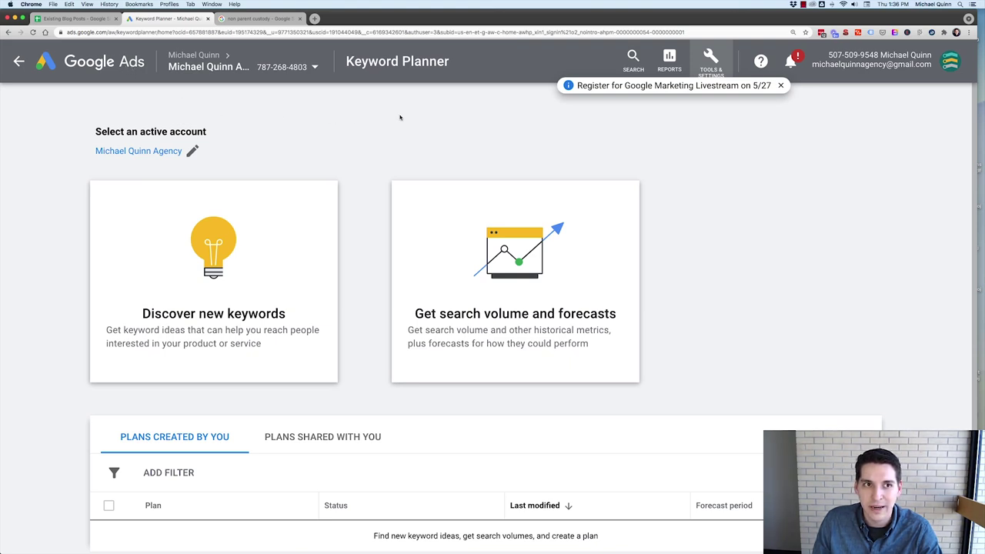
pyautogui.click(781, 86)
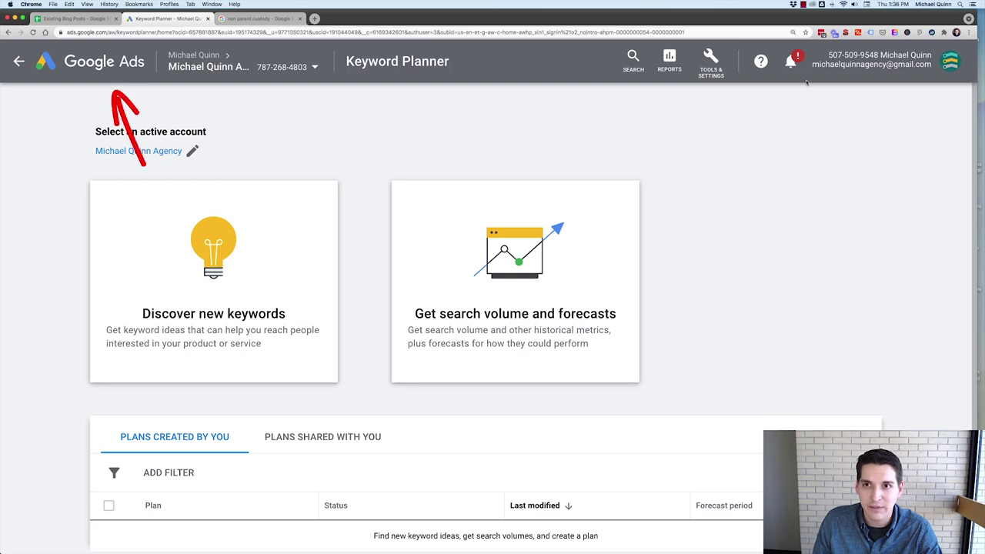
pyautogui.click(710, 61)
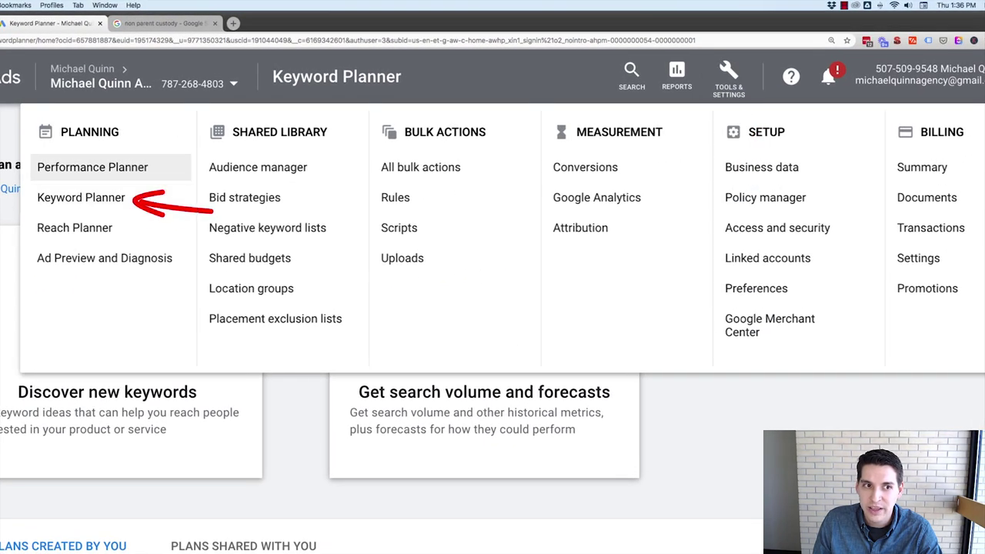
pyautogui.click(81, 197)
# Discover new keywords for "non parent custody" and close the Refine keywords pane beside the results.
pyautogui.click(51, 327)
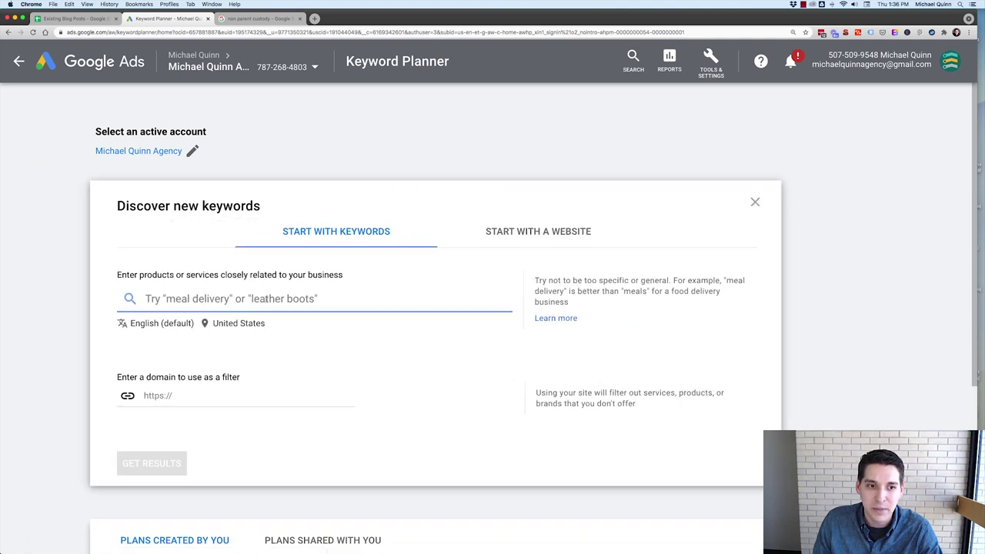
pyautogui.press('super+v')
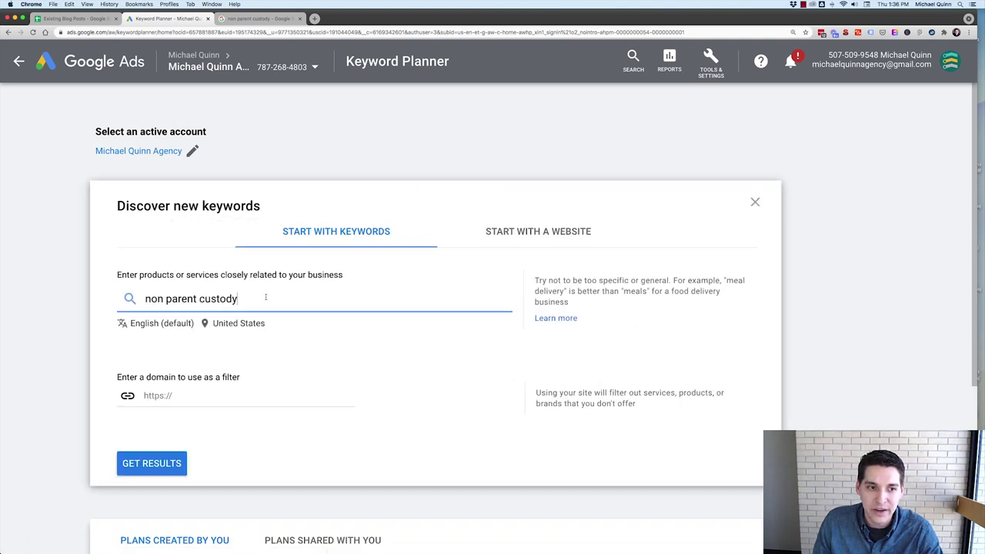
pyautogui.click(172, 461)
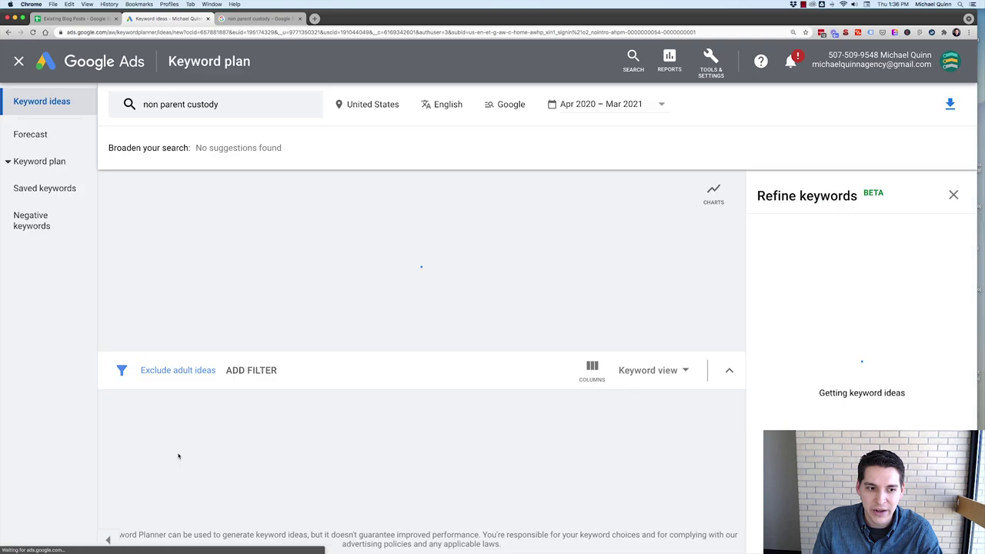
pyautogui.click(959, 200)
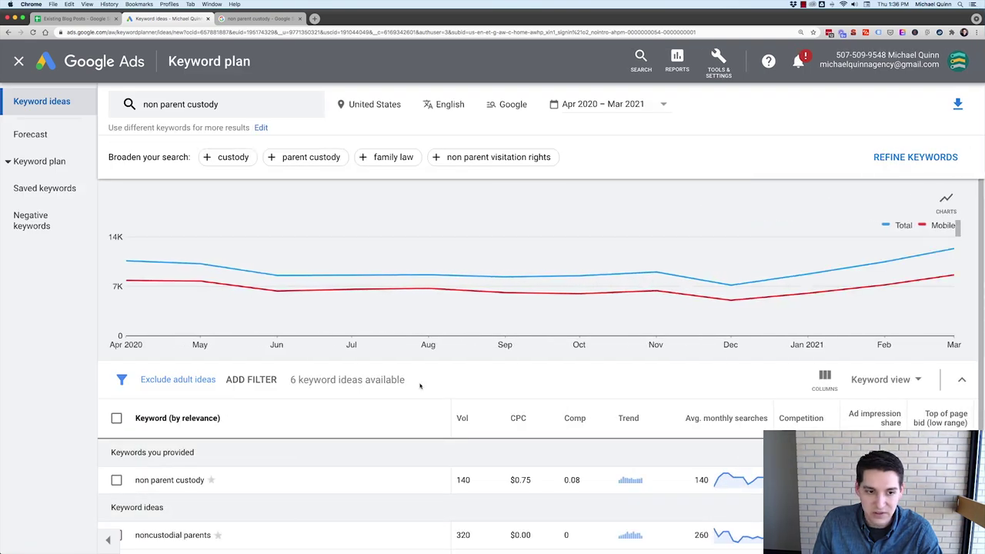
# Review the Keyword Planner ideas for "non parent custody" and the Google results for the same phrase.
pyautogui.scroll(-2, 420, 386)
pyautogui.scroll(-1, 419, 386)
pyautogui.scroll(4, 419, 386)
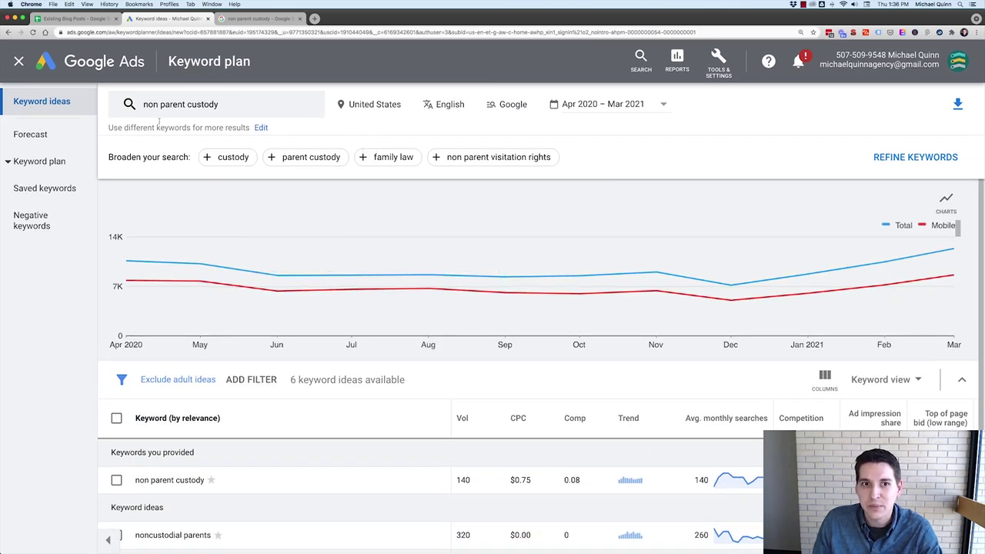
pyautogui.click(228, 110)
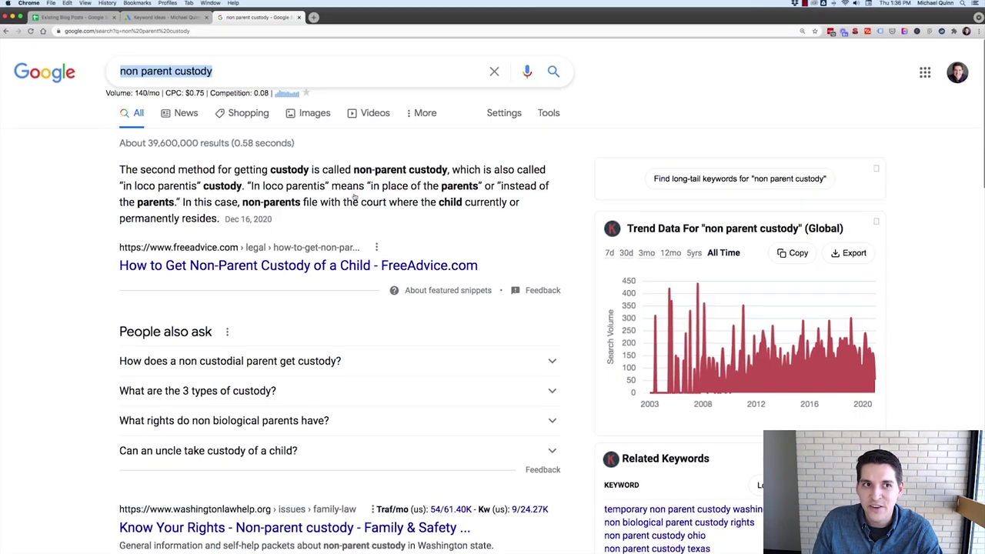
pyautogui.scroll(-5, 584, 289)
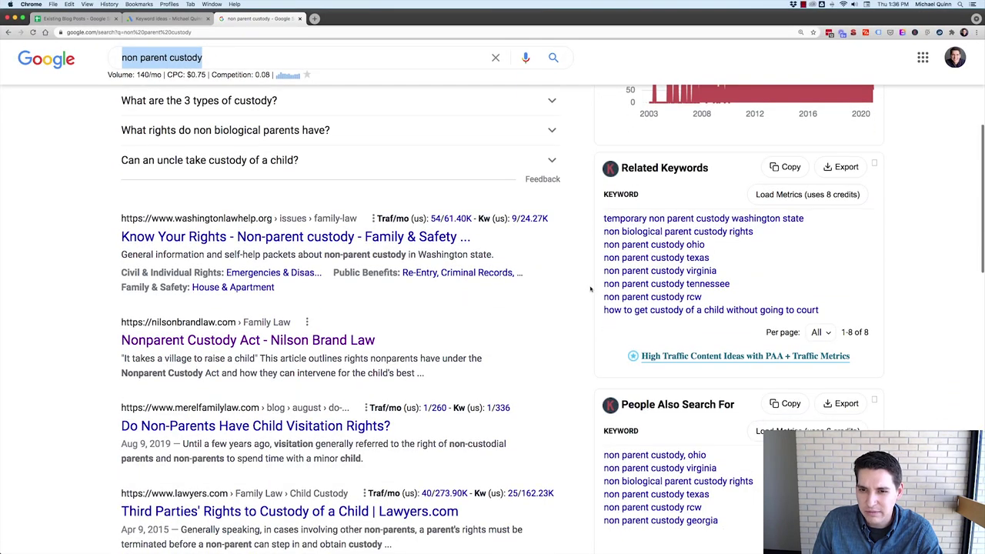
pyautogui.scroll(5, 591, 290)
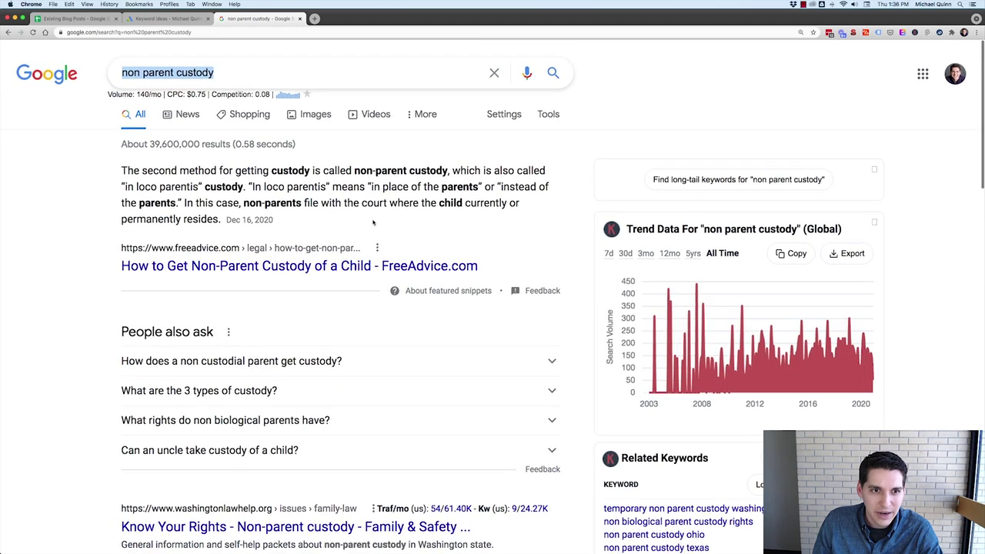
pyautogui.scroll(-1, 315, 211)
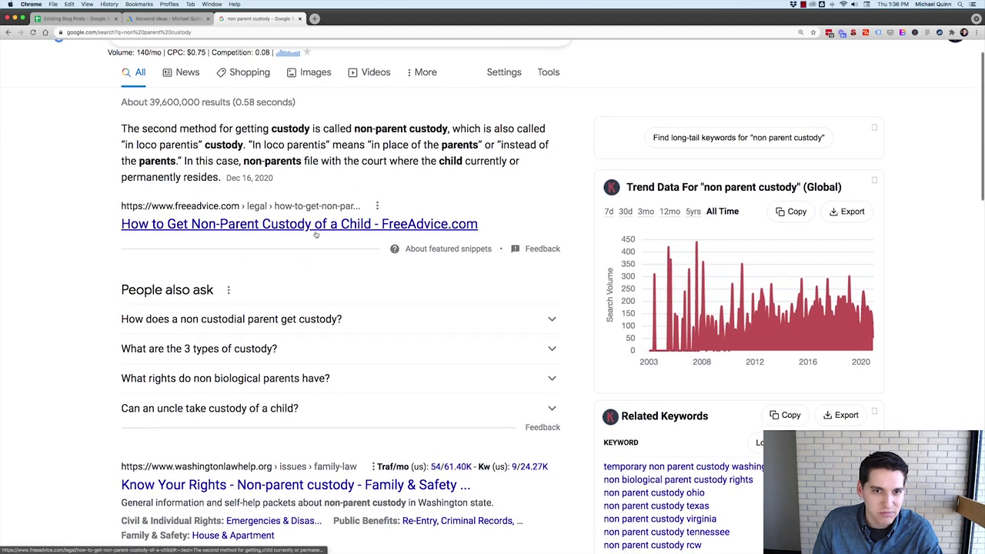
pyautogui.scroll(1, 314, 228)
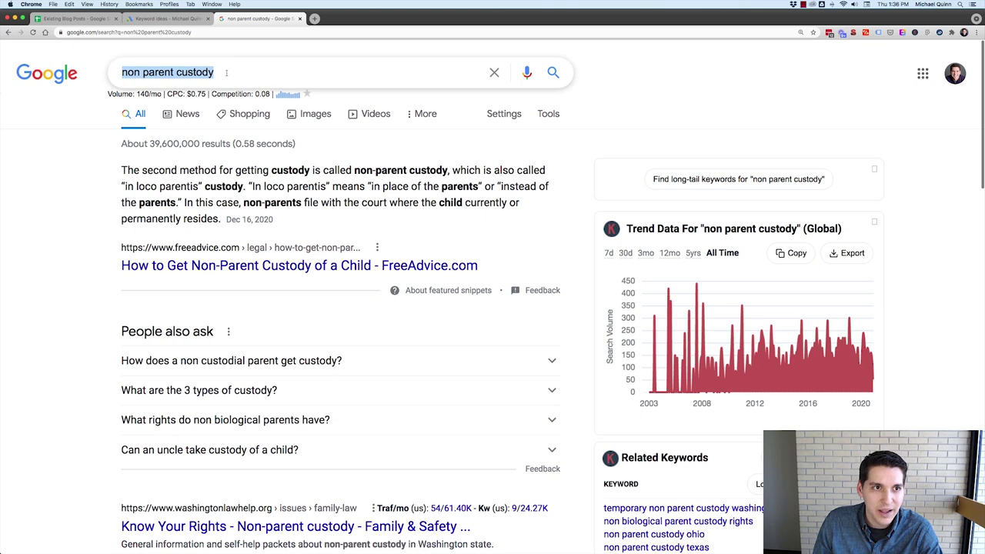
# Add "non parent custody act" as a second keyword in Keyword Planner, checking the blog title in the sheet, and get the results.
pyautogui.click(166, 17)
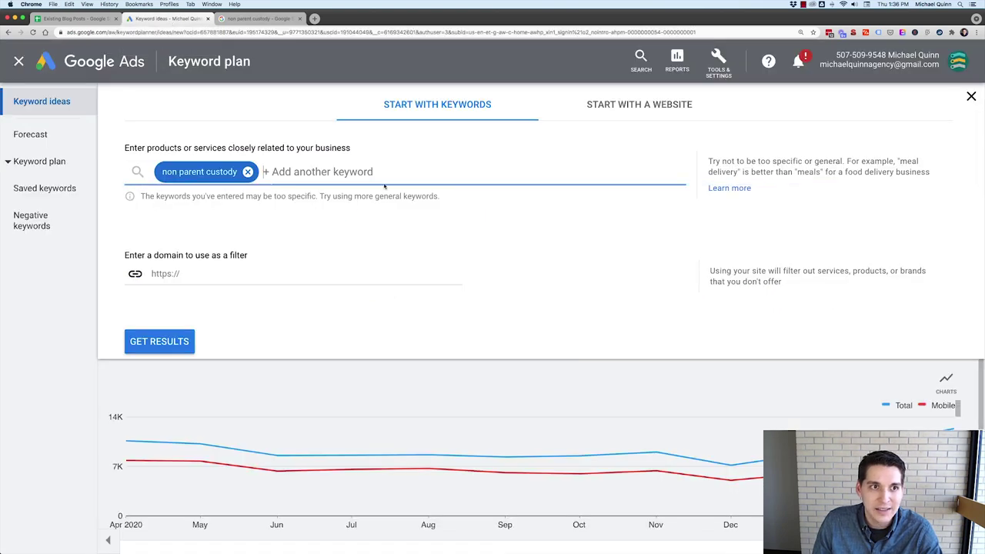
pyautogui.press('super+v')
pyautogui.write('act')
pyautogui.press('super+1')
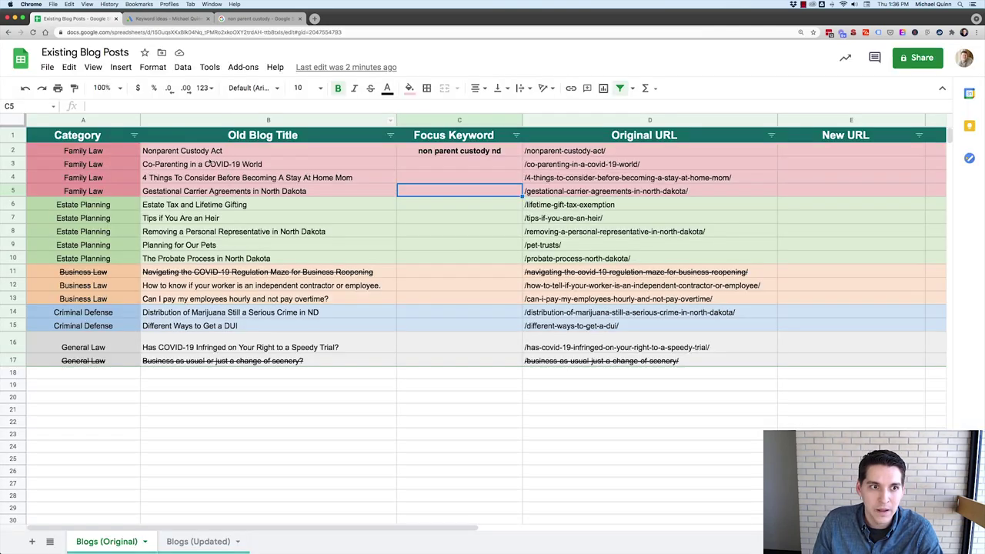
pyautogui.click(194, 154)
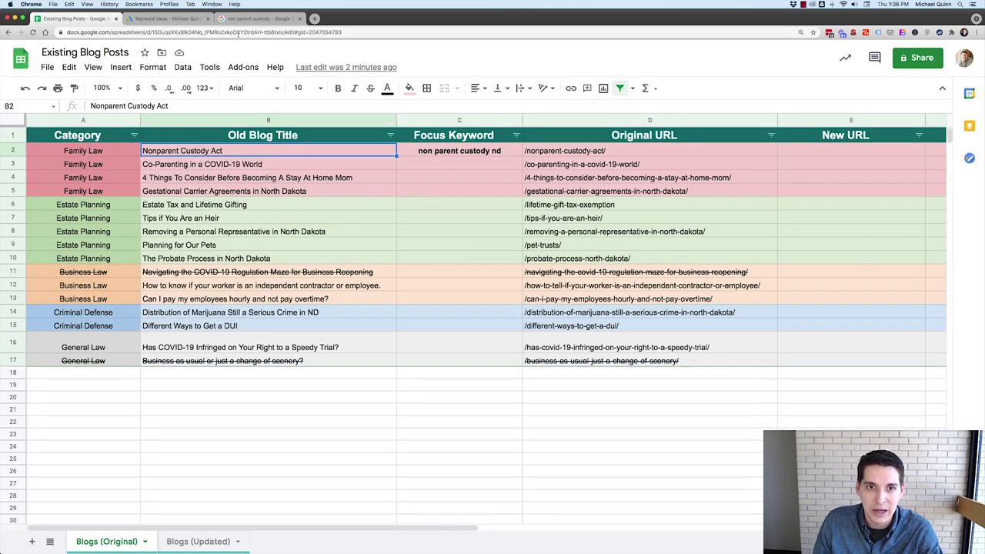
pyautogui.press('super+2')
pyautogui.press('Return')
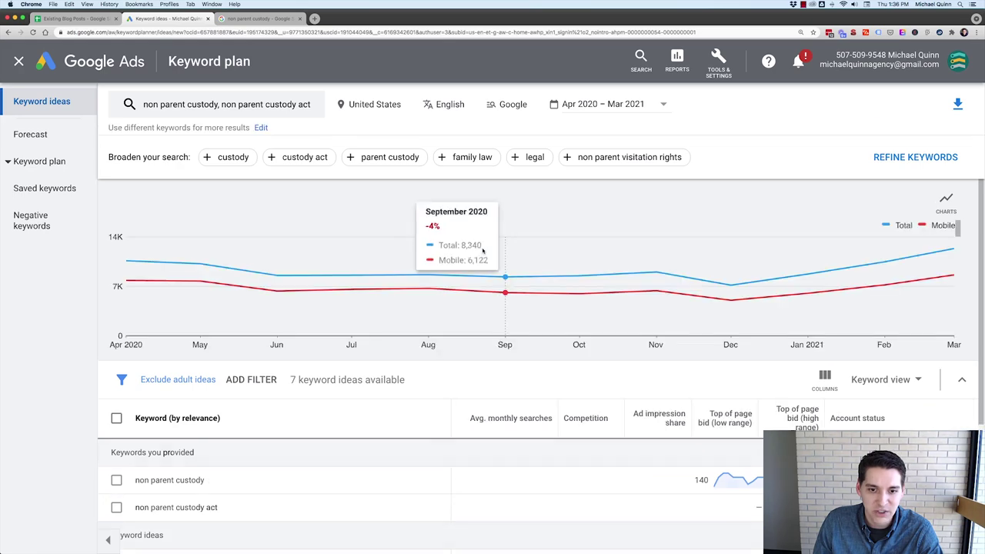
# Sort the keyword ideas by average monthly searches, highest first.
pyautogui.scroll(-5, 493, 308)
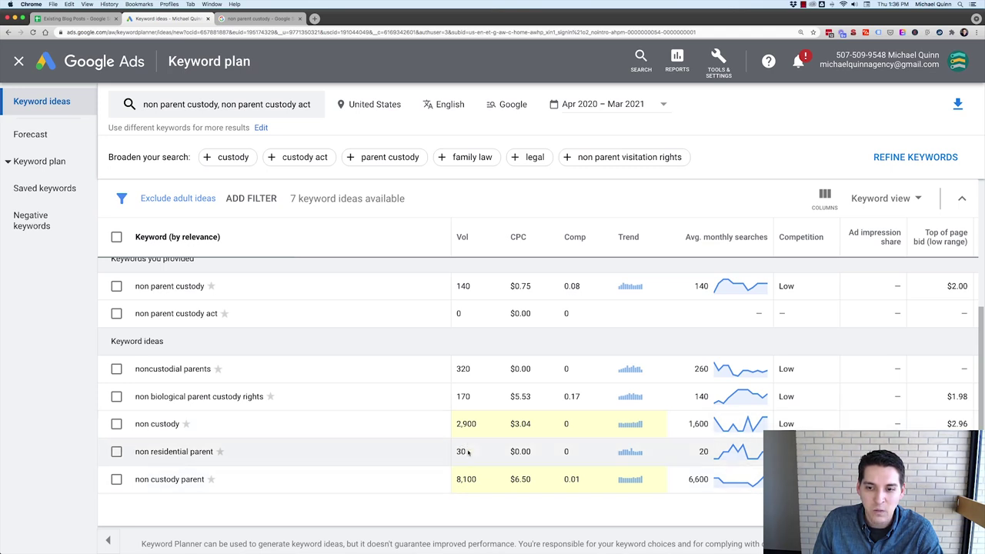
pyautogui.scroll(1, 173, 297)
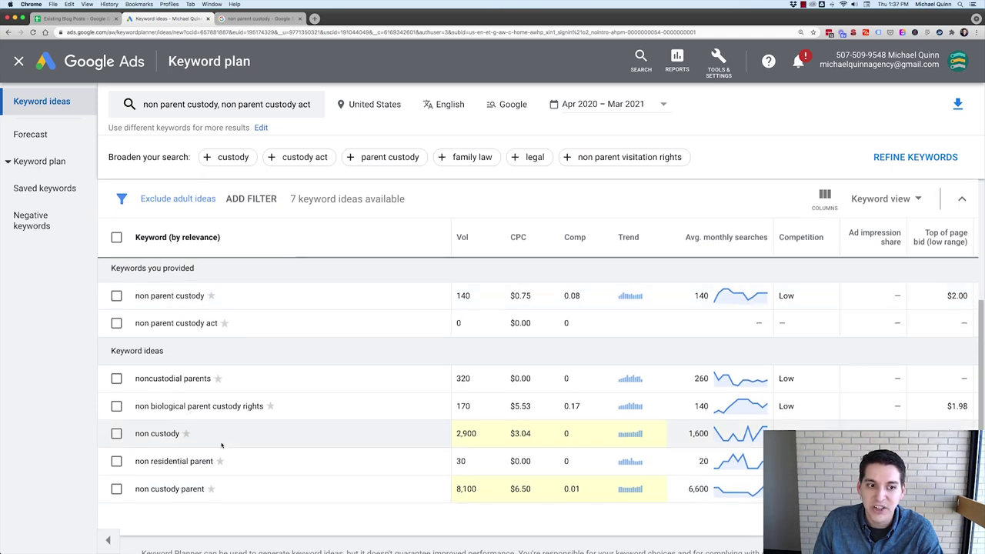
pyautogui.scroll(1, 659, 323)
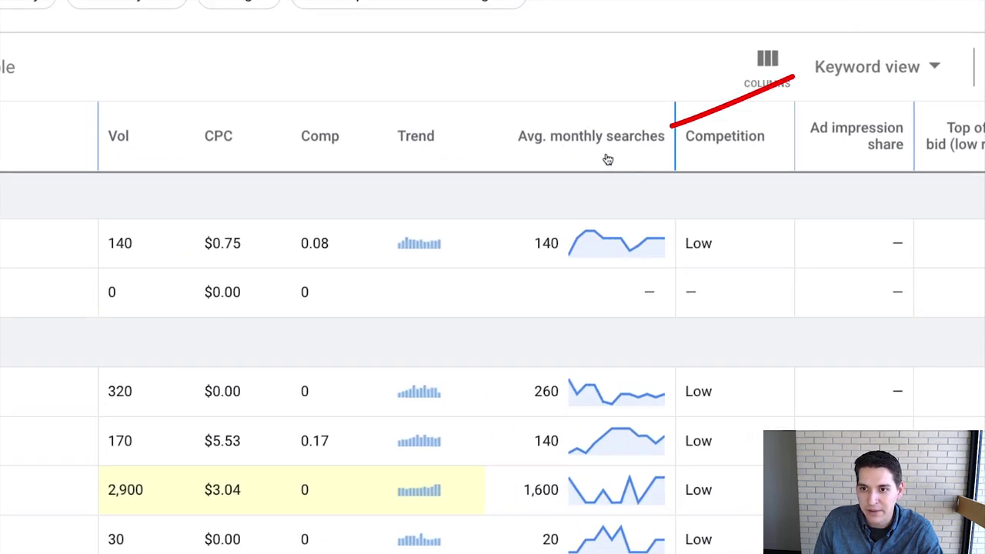
pyautogui.click(593, 144)
pyautogui.scroll(-1, 213, 411)
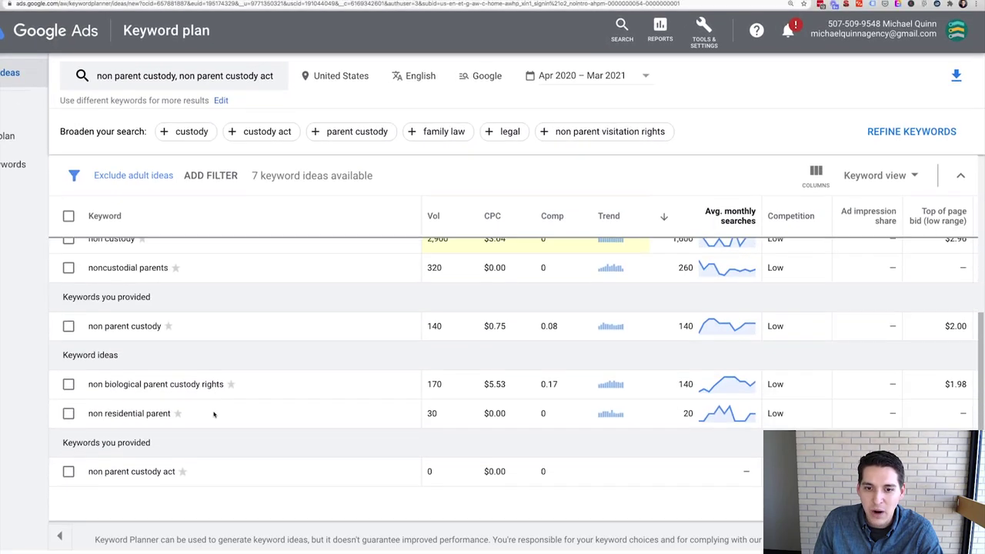
pyautogui.scroll(3, 185, 358)
pyautogui.scroll(-2, 185, 358)
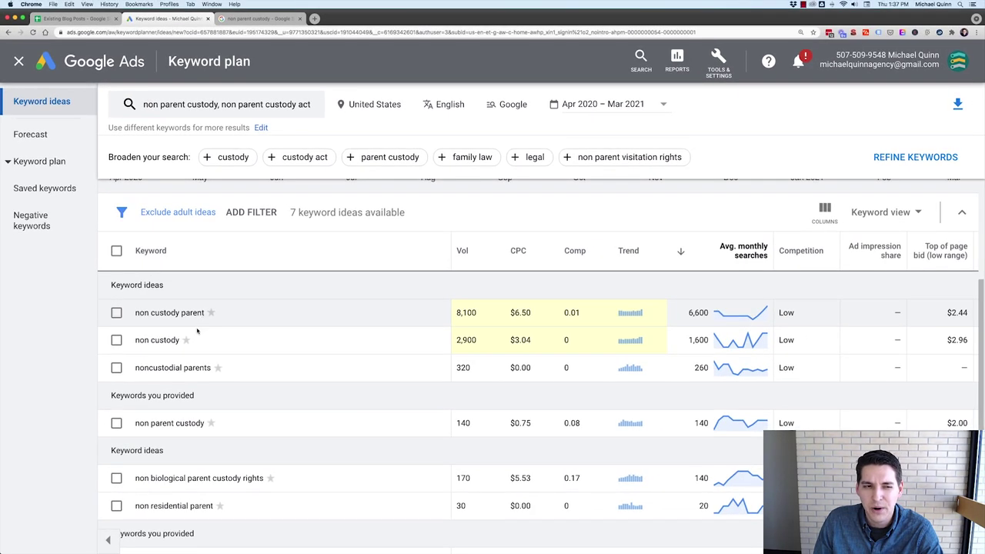
# Examine how well the sorted keyword ideas, including "non custody parent" and "noncustodial parents", match the Nonparent Custody Act post.
pyautogui.click(77, 18)
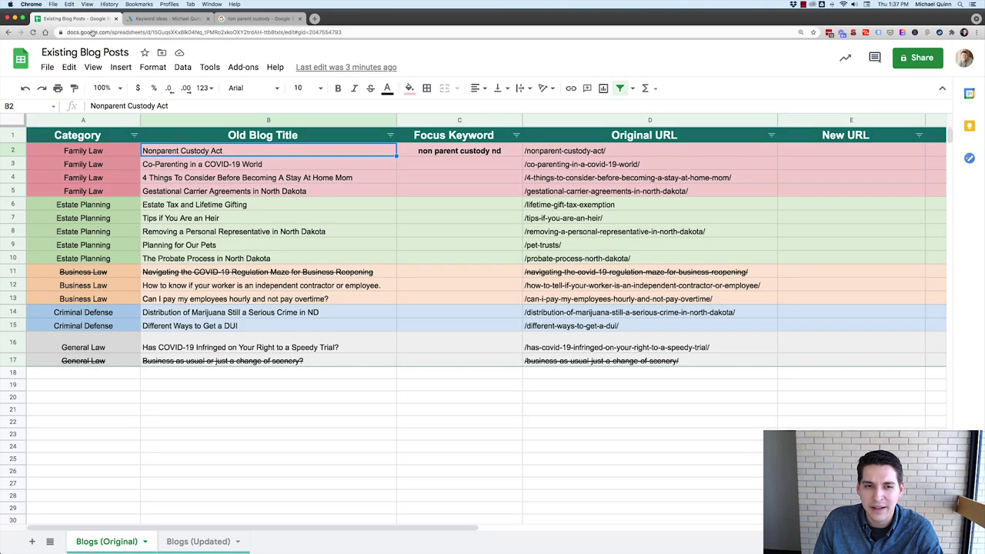
pyautogui.hotkey('ctrl', 'Tab')
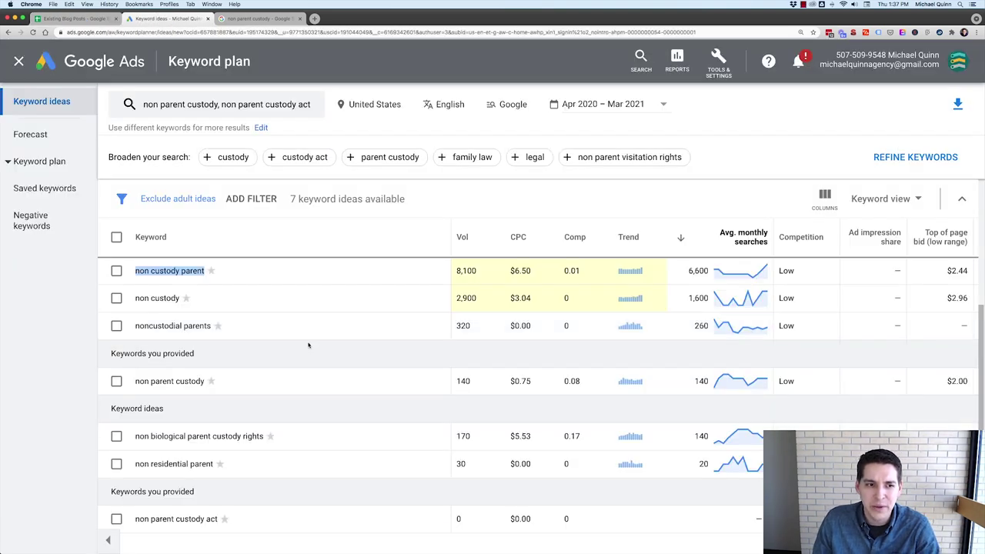
pyautogui.scroll(-1, 311, 340)
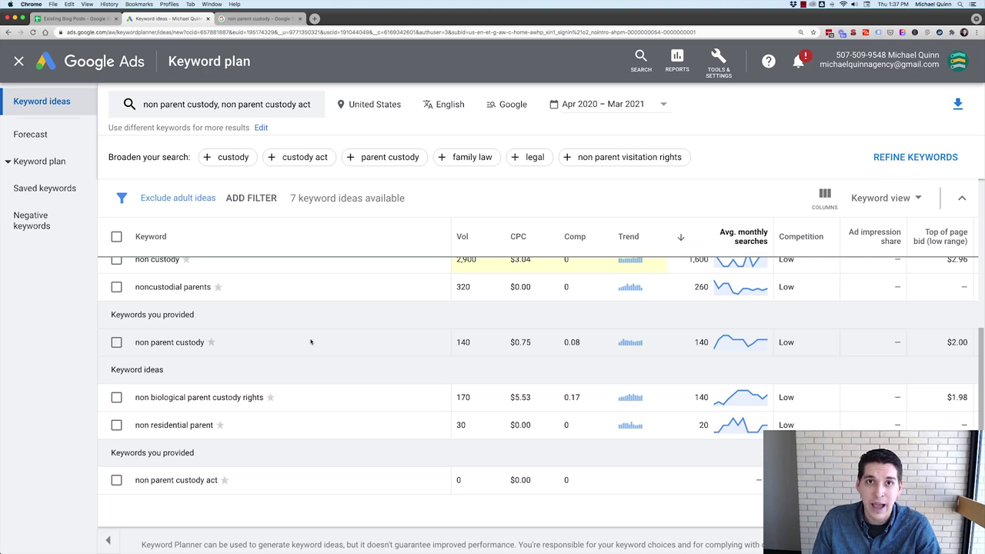
pyautogui.scroll(3, 311, 341)
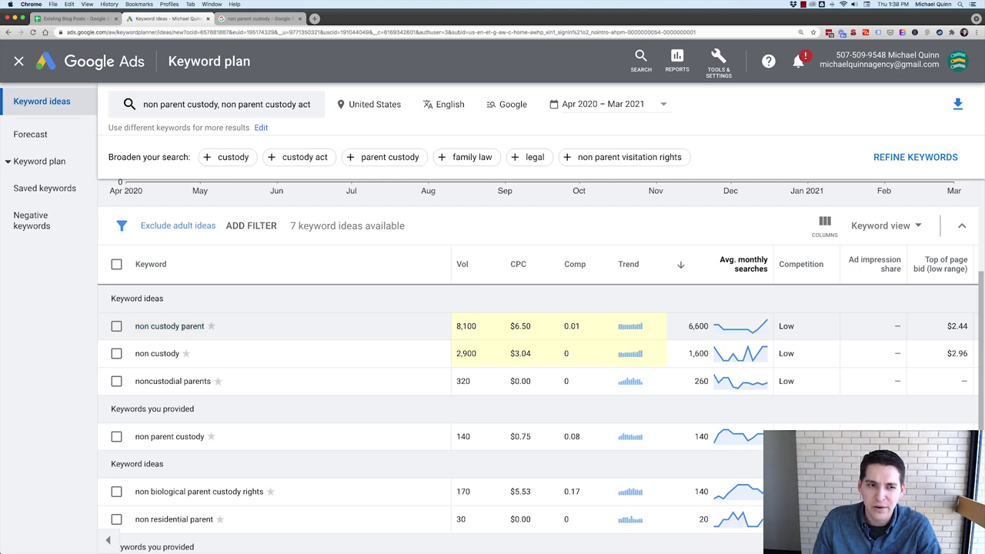
pyautogui.scroll(-1, 180, 327)
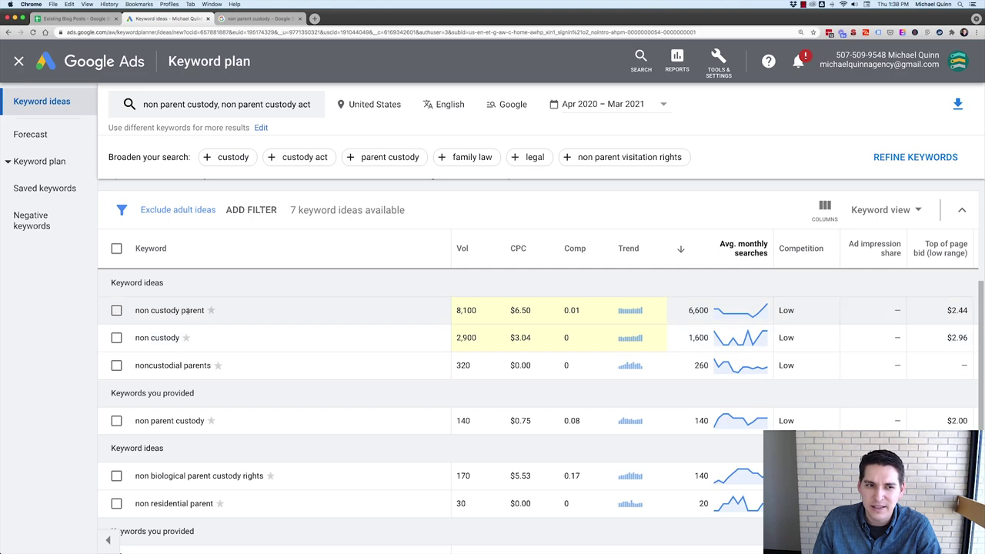
pyautogui.scroll(-1, 188, 327)
pyautogui.scroll(-1, 188, 324)
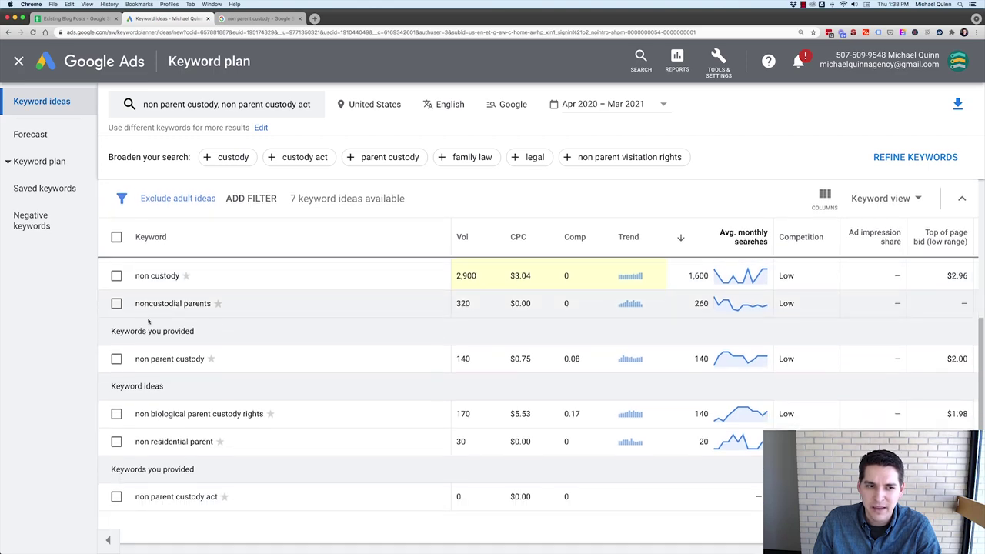
pyautogui.doubleClick(163, 301)
# In the blog sheet, change the Nonparent Custody Act row's focus keyword to "non parent custody north dakota".
pyautogui.click(77, 18)
pyautogui.click(464, 173)
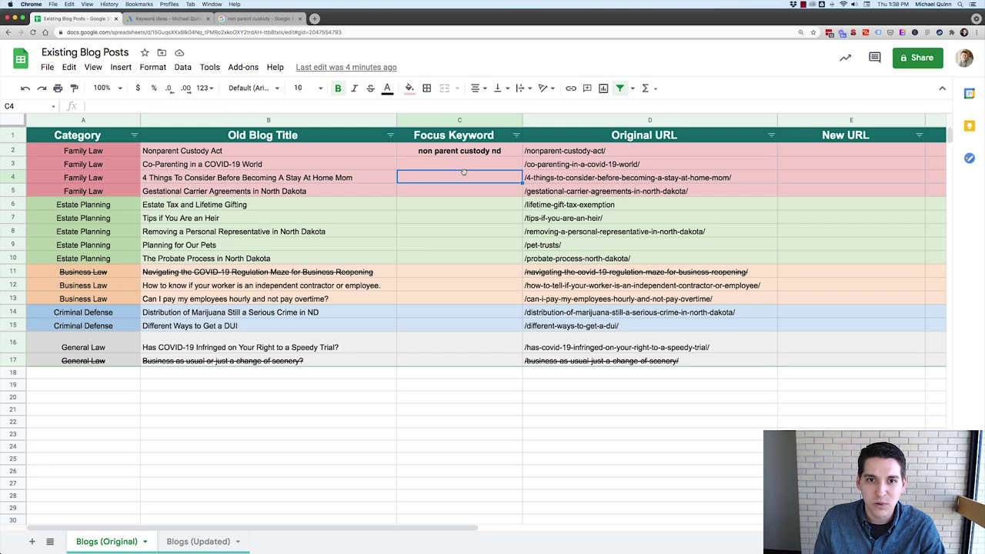
pyautogui.click(453, 153)
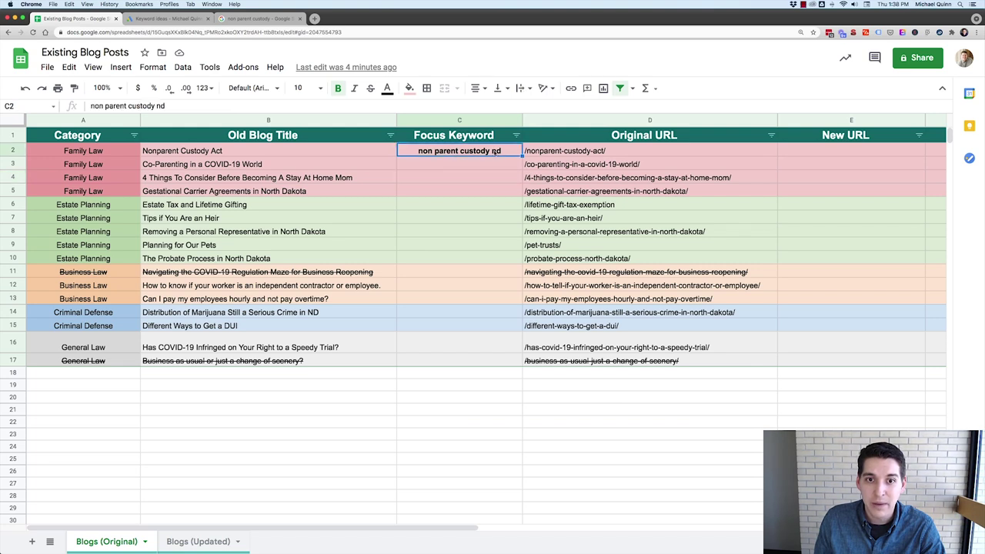
pyautogui.doubleClick(496, 151)
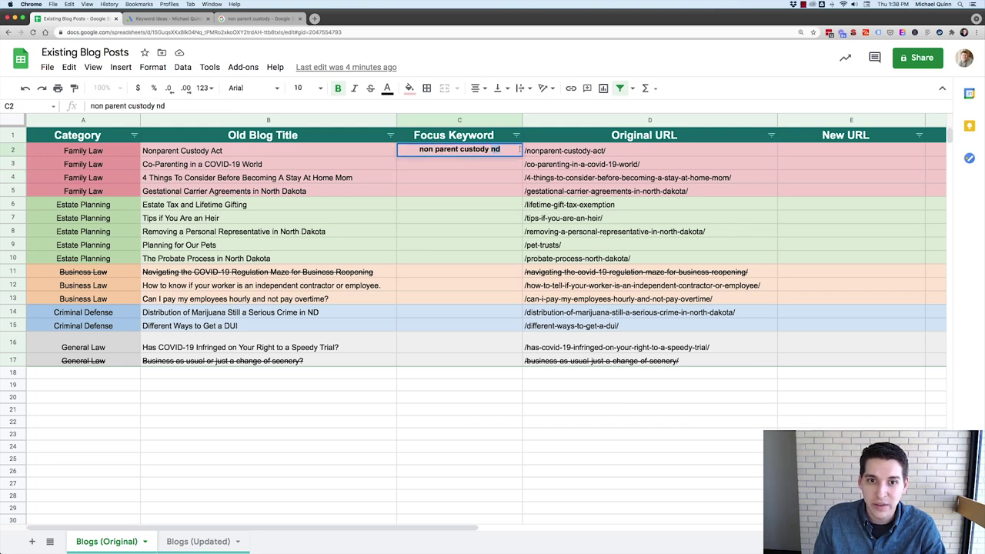
pyautogui.press('BackSpace')
pyautogui.press('BackSpace')
pyautogui.write('north dakota')
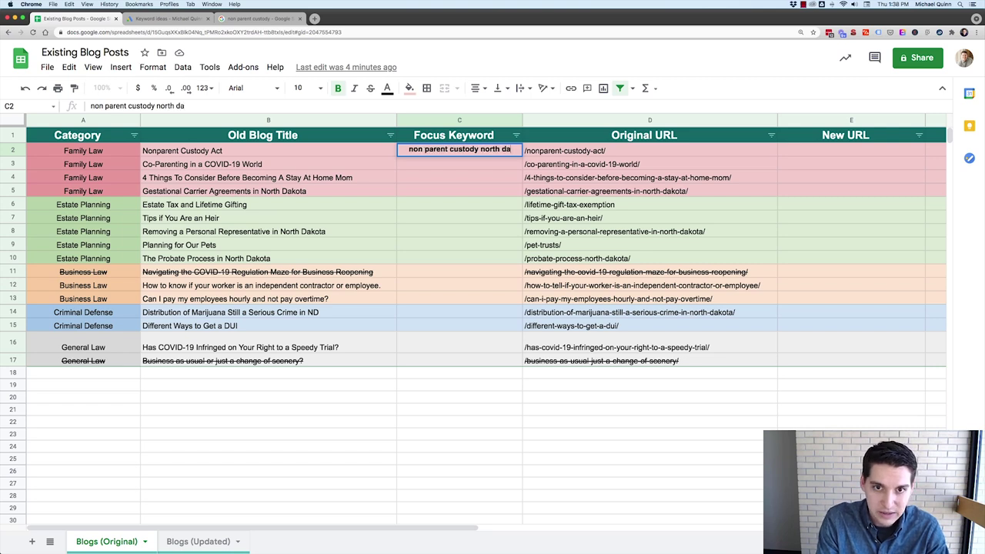
pyautogui.press('Return')
# Widen the Focus Keyword column slightly so the longer keyword fits in its cell.
pyautogui.click(460, 120)
pyautogui.click(460, 191)
pyautogui.moveTo(522, 124); pyautogui.dragTo(531, 123)
pyautogui.click(483, 164)
pyautogui.press('Down')
pyautogui.press('Down')
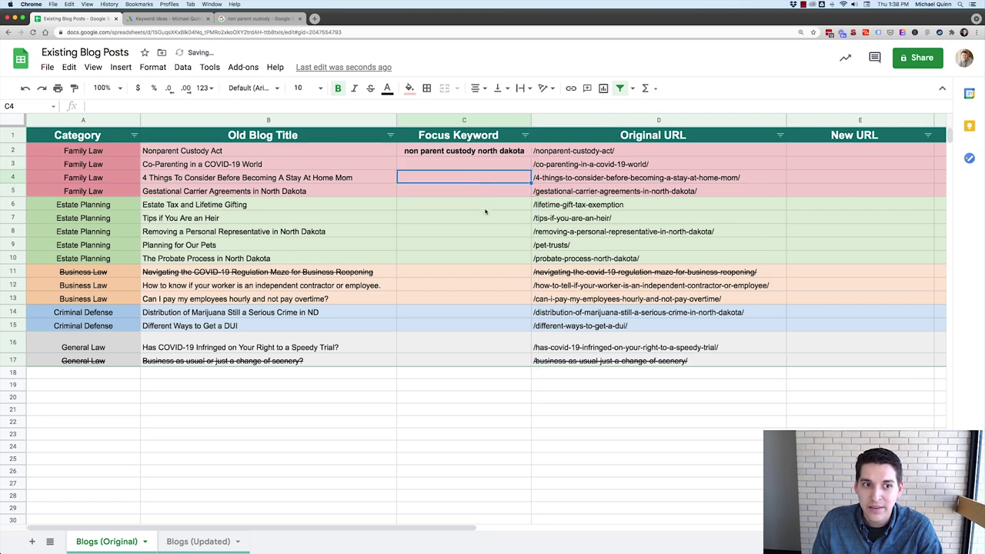
pyautogui.press('Down')
pyautogui.press('Down')
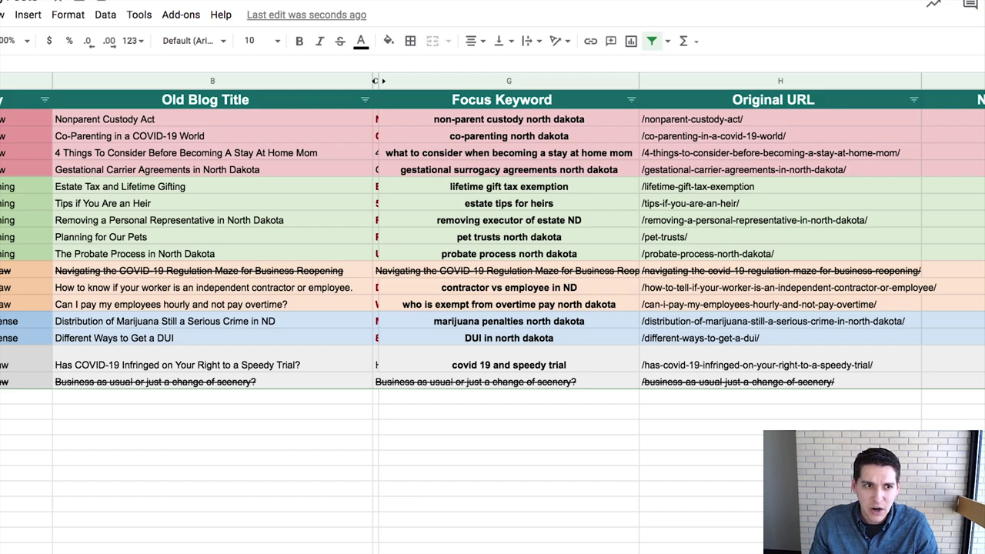
# Check the Gestational Carrier Agreements in North Dakota title against its focus keyword in the completed keyword list.
pyautogui.click(114, 170)
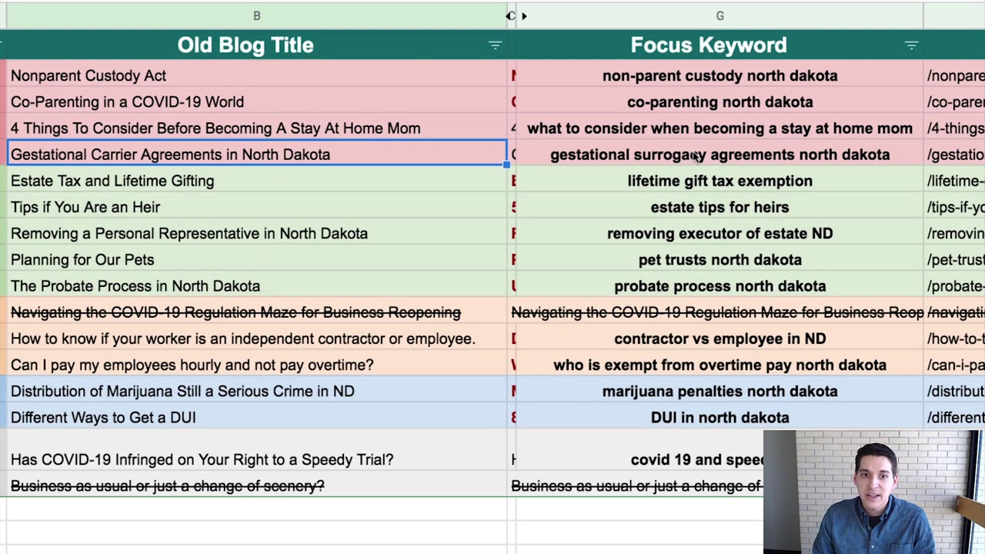
# Compare the Removing a Personal Representative in North Dakota title with its focus keyword, and highlight the word "executor" in that keyword.
pyautogui.click(647, 171)
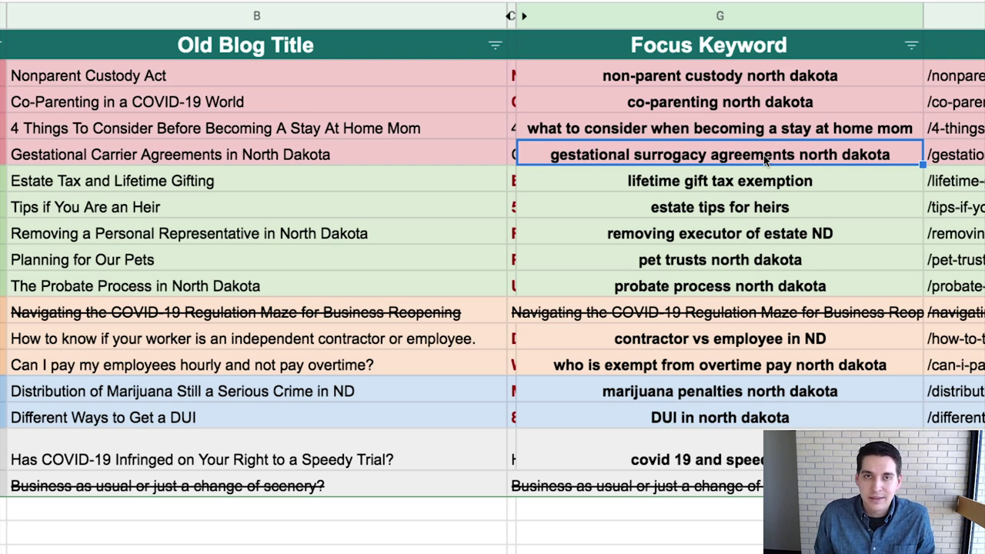
pyautogui.click(685, 234)
pyautogui.click(163, 233)
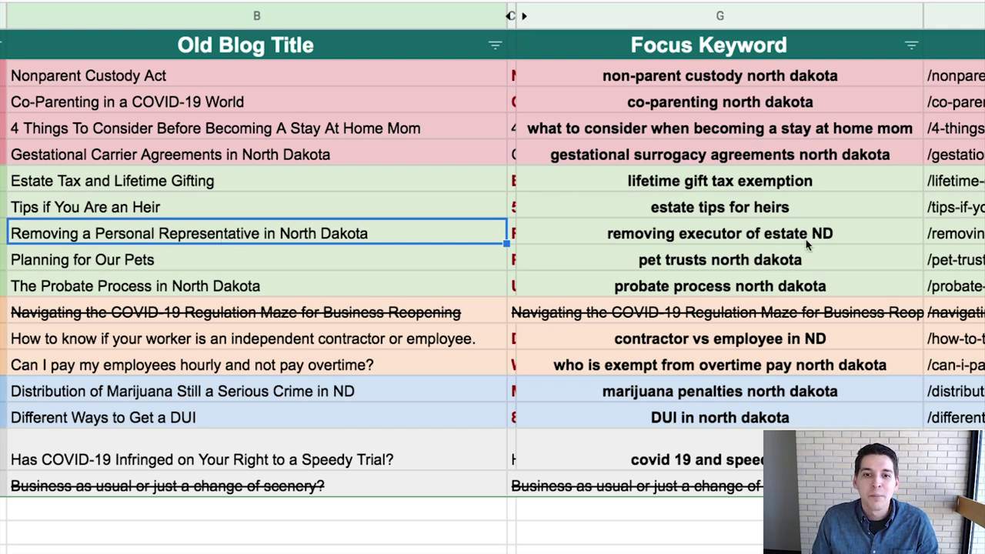
pyautogui.click(745, 239)
pyautogui.doubleClick(722, 235)
pyautogui.doubleClick(722, 231)
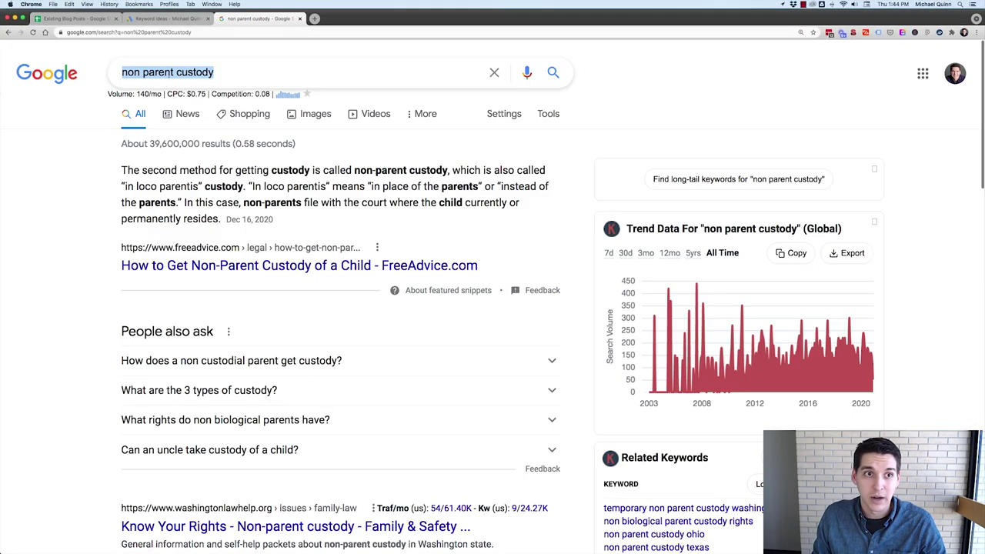
# Search Google for "executor" to check its monthly search volume, and return to the blog sheet.
pyautogui.write('executor')
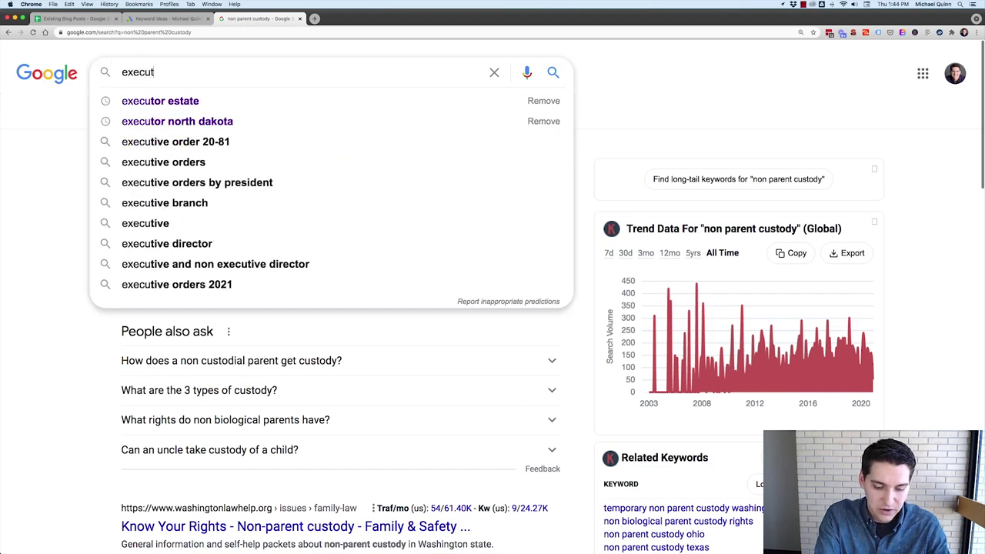
pyautogui.press('Return')
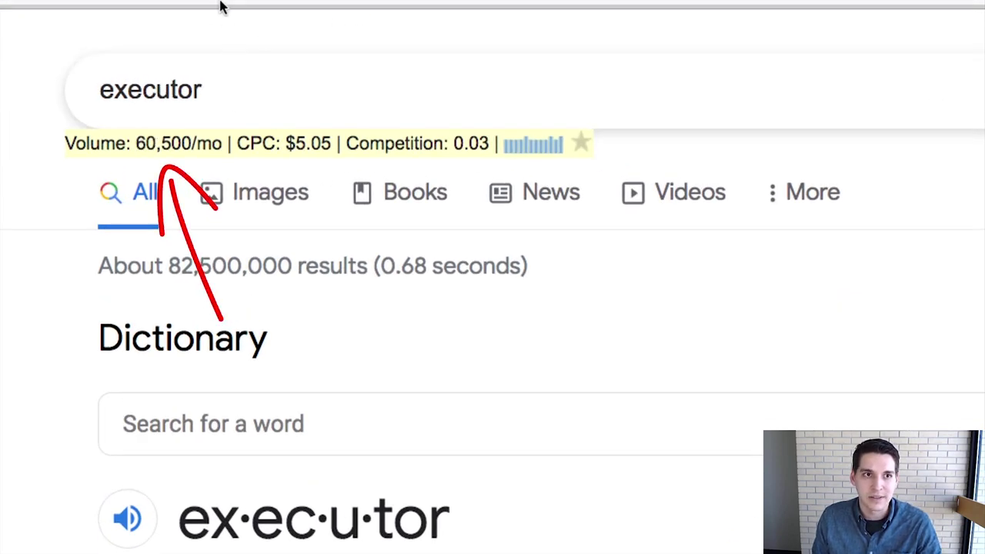
pyautogui.click(67, 17)
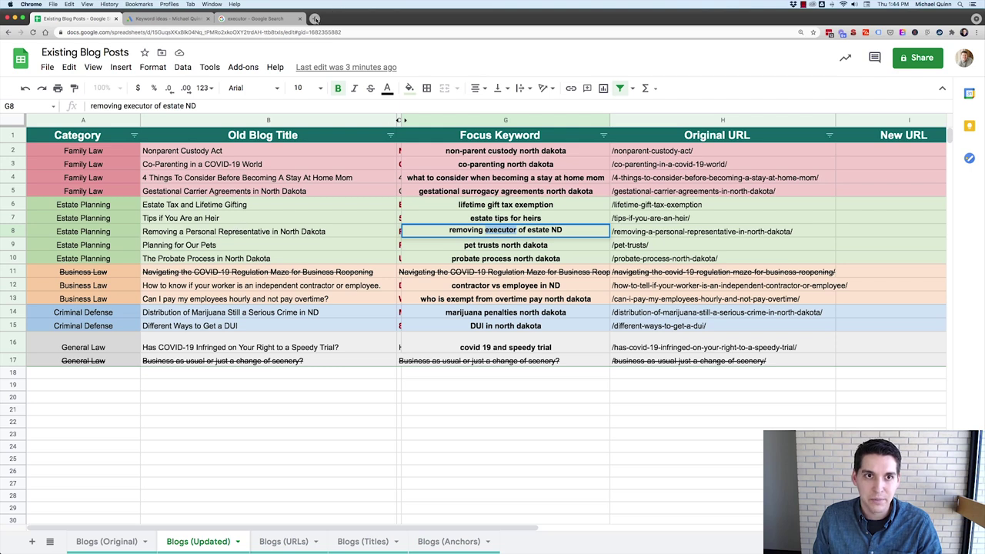
# In a new tab, search Google for "personal representative" and for the longer phrase "personal representative of estate" to check search volume.
pyautogui.click(315, 18)
pyautogui.write('personal')
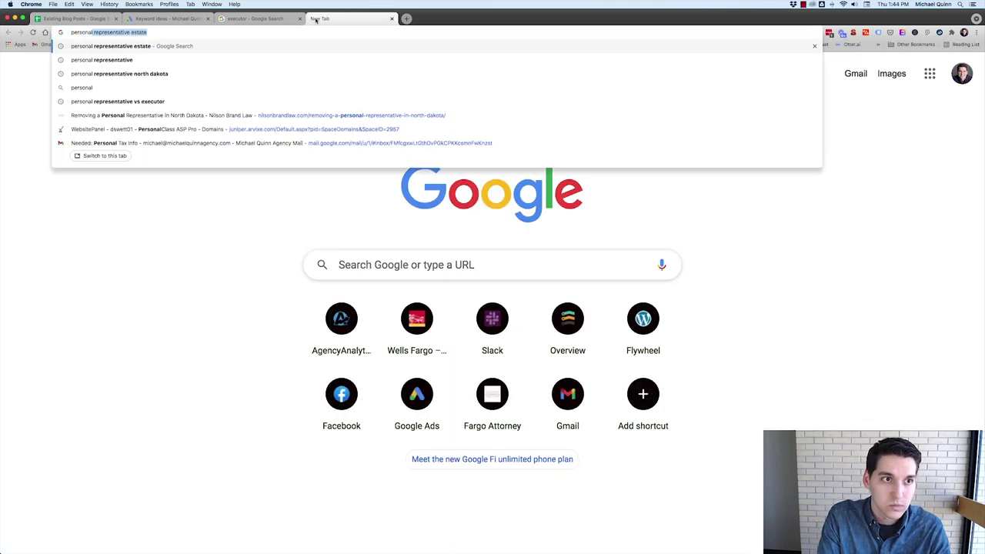
pyautogui.write(' representative')
pyautogui.press('Return')
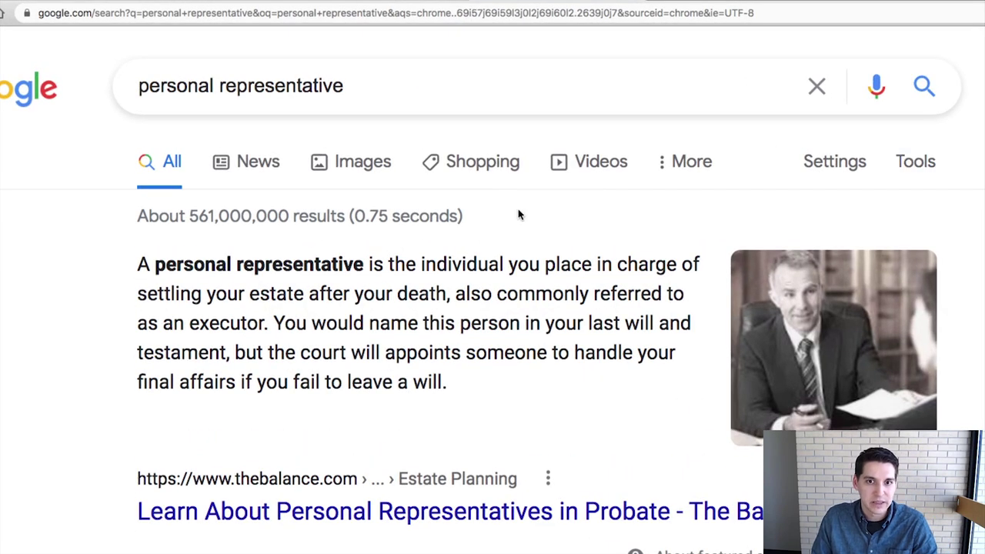
pyautogui.click(377, 94)
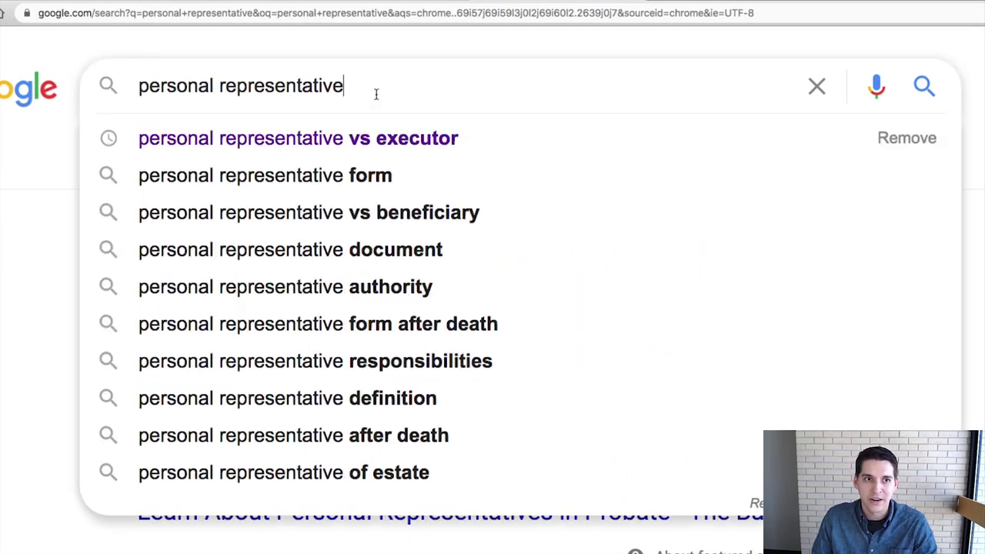
pyautogui.click(360, 175)
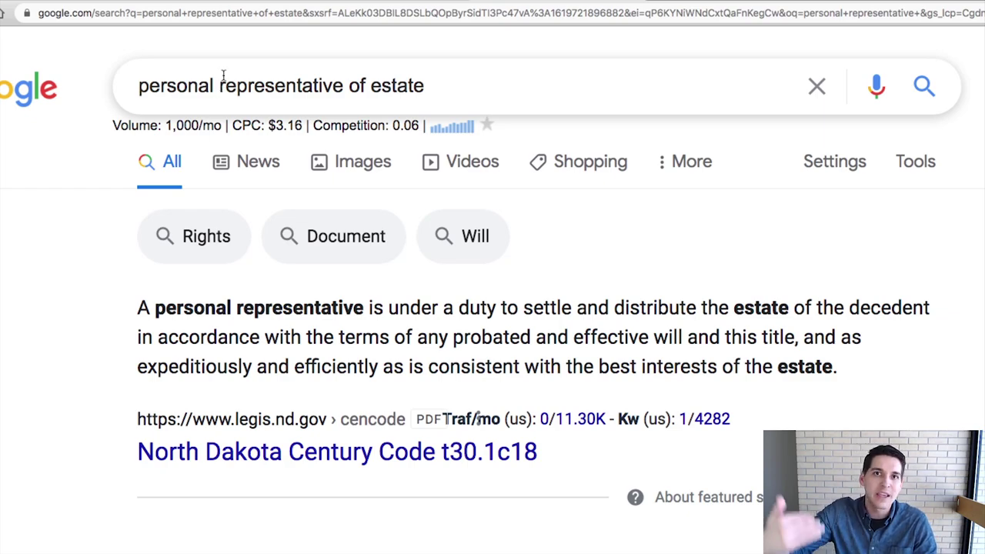
# Return to the blog sheet and review the full focus keyword of the Removing a Personal Representative row without changing it.
pyautogui.press('super+1')
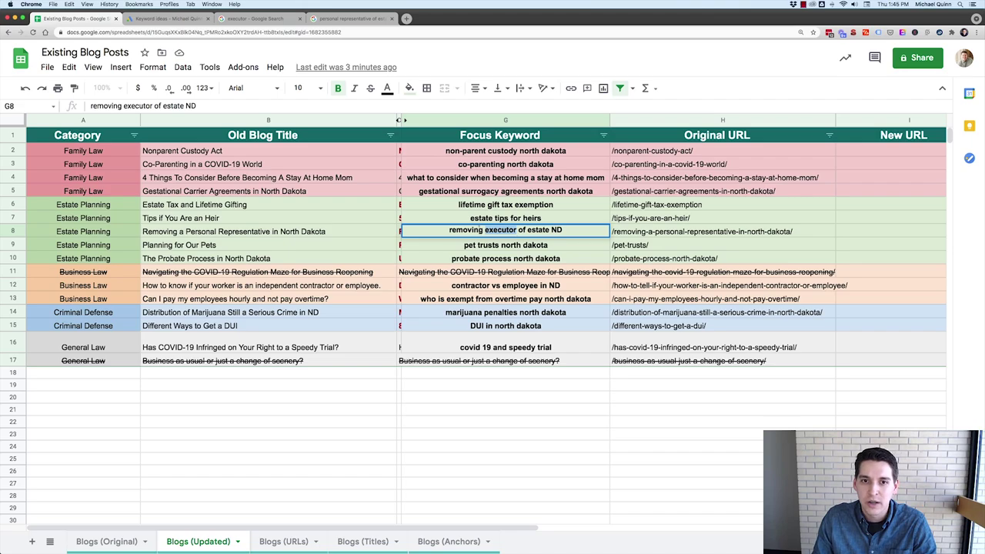
pyautogui.click(500, 231)
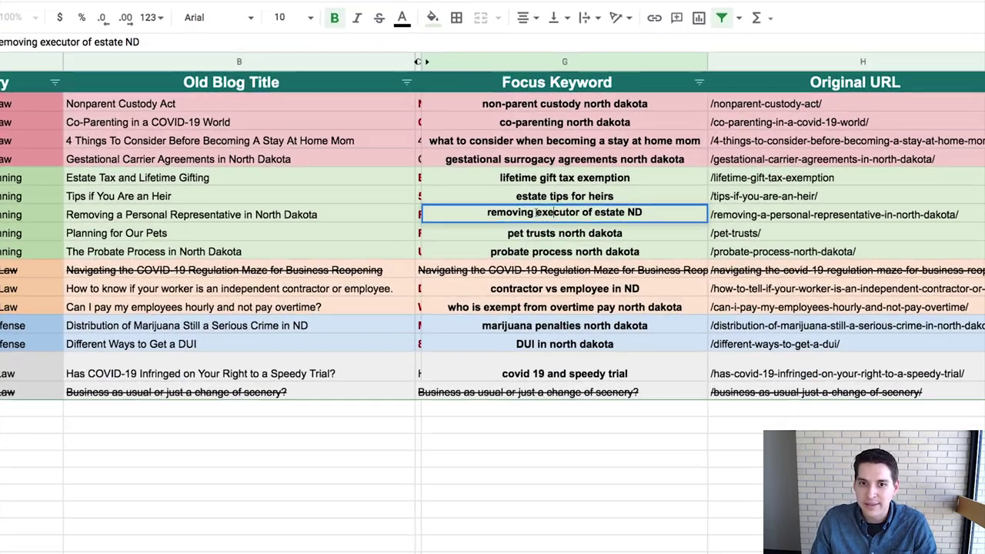
pyautogui.hotkey('ctrl', 'a')
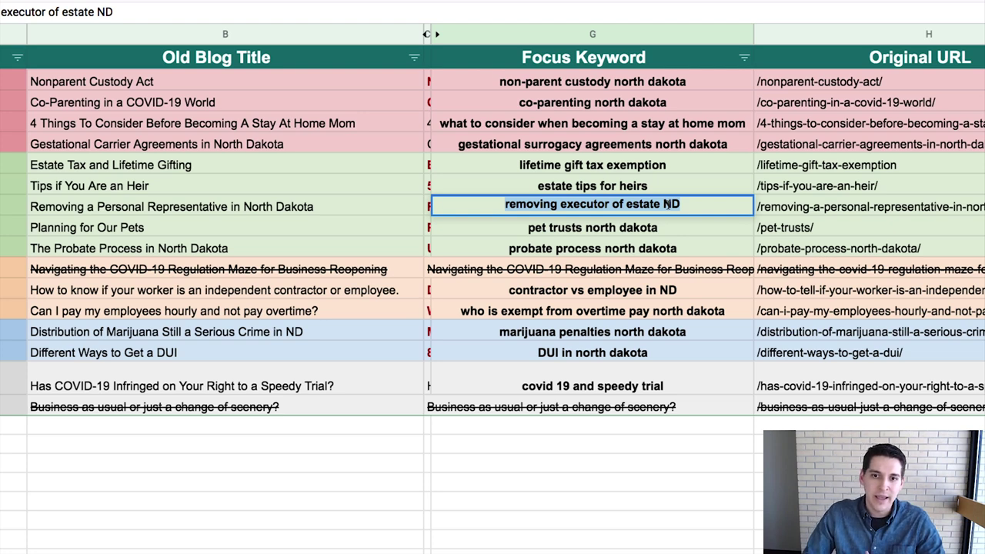
pyautogui.press('Escape')
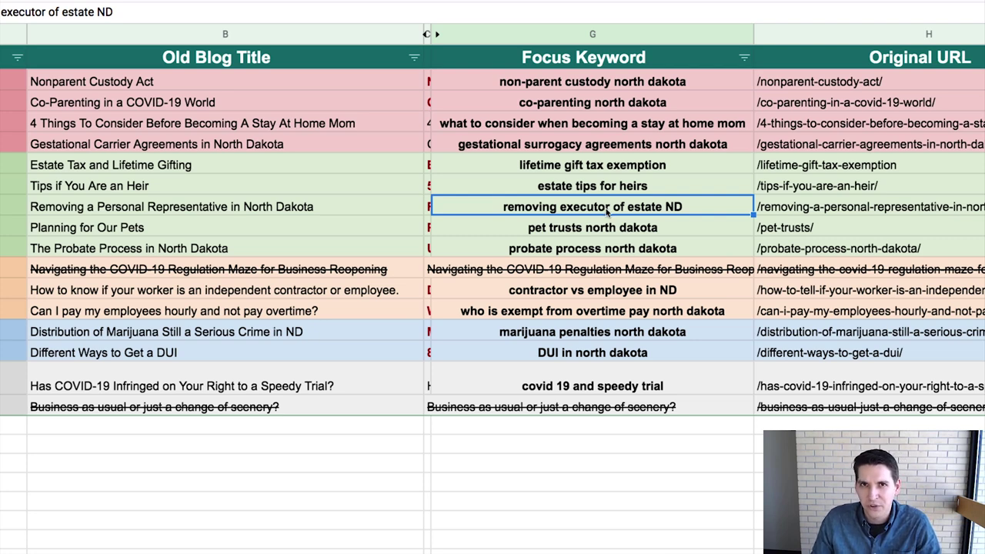
# Compare the independent contractor or employee post's title with its focus keyword, and copy "contractor vs employee" from that keyword.
pyautogui.click(612, 291)
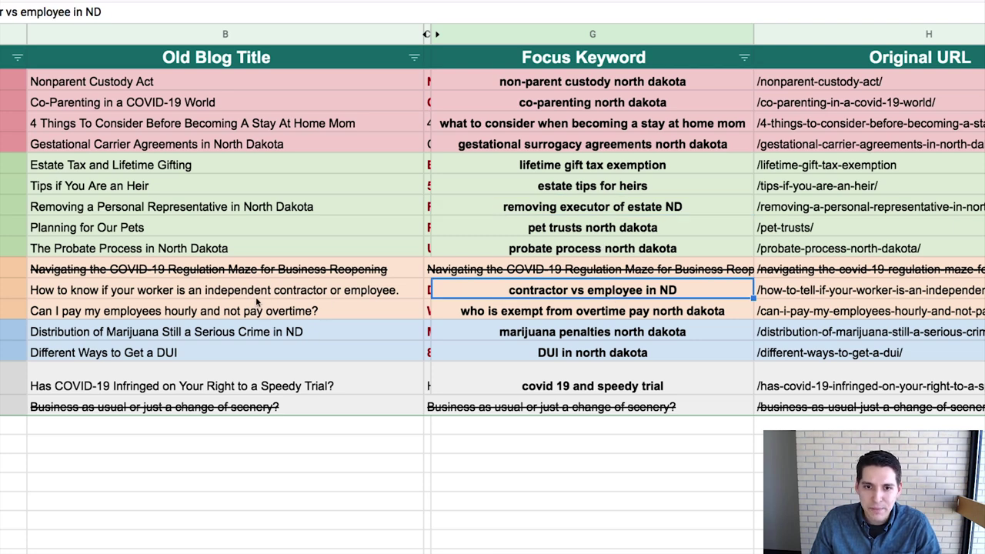
pyautogui.click(392, 293)
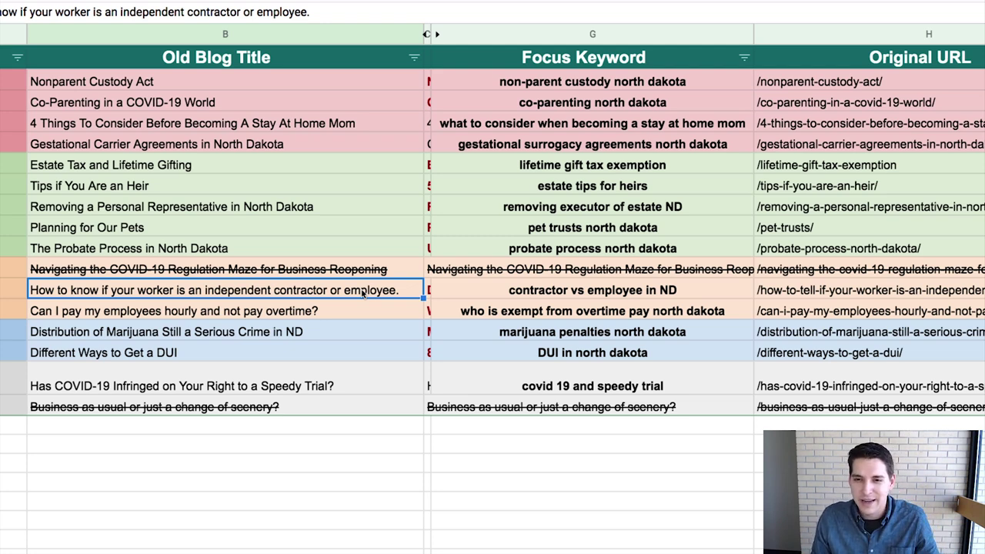
pyautogui.doubleClick(518, 291)
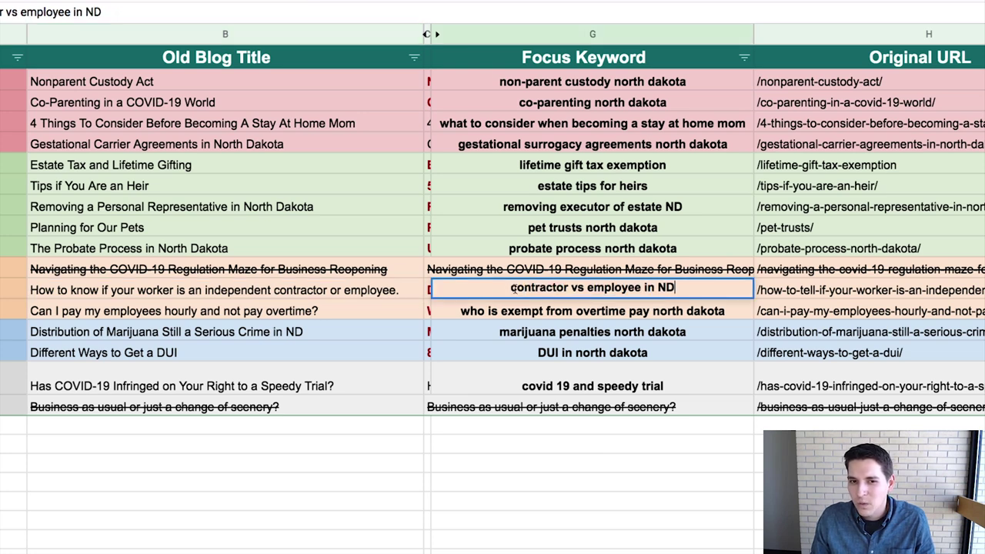
pyautogui.moveTo(536, 288)
pyautogui.mouseDown()
pyautogui.moveTo(507, 289)
pyautogui.moveTo(639, 288)
pyautogui.mouseUp()
pyautogui.press('super+c')
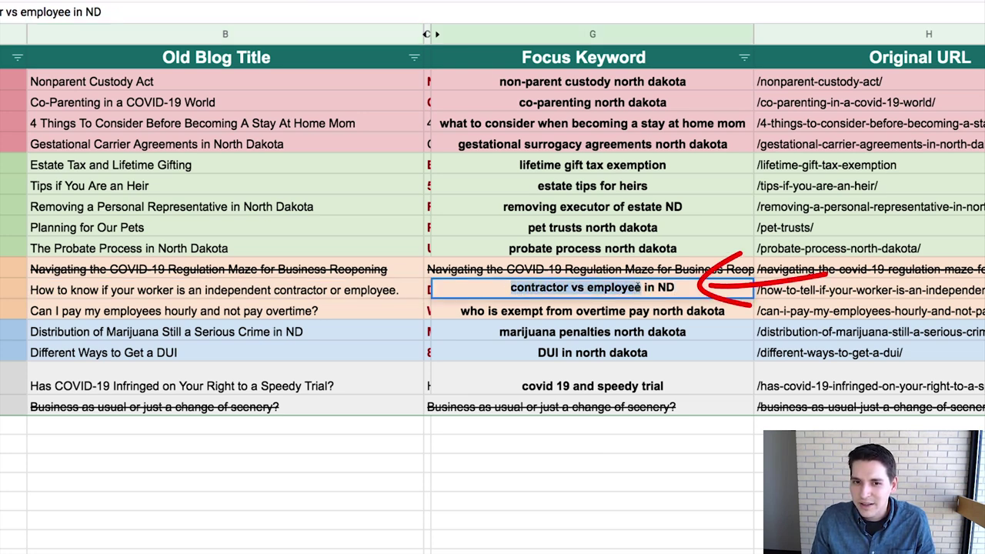
pyautogui.moveTo(639, 286); pyautogui.dragTo(519, 289)
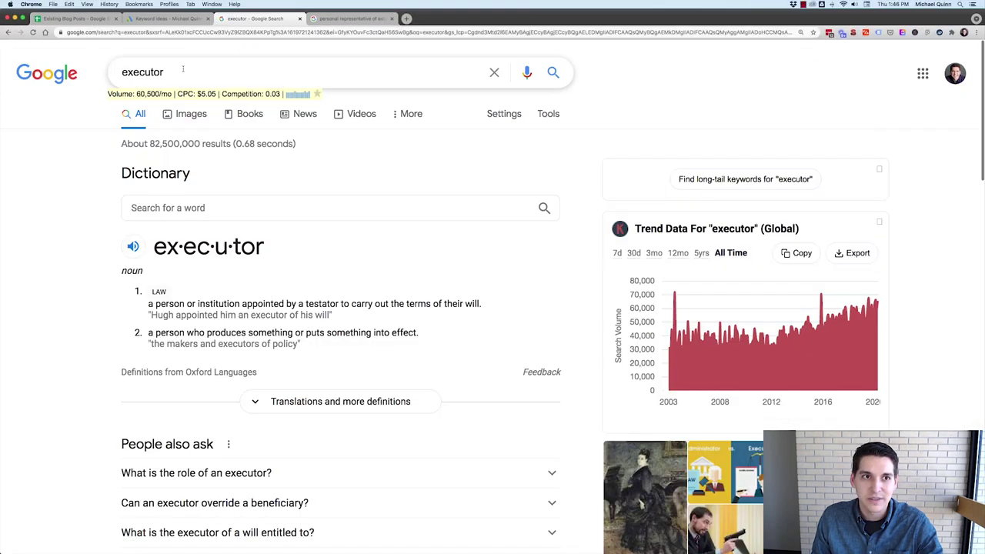
# Search Google for the copied phrase "contractor vs employee" to check its monthly search volume.
pyautogui.doubleClick(152, 72)
pyautogui.press('super+v')
pyautogui.press('Return')
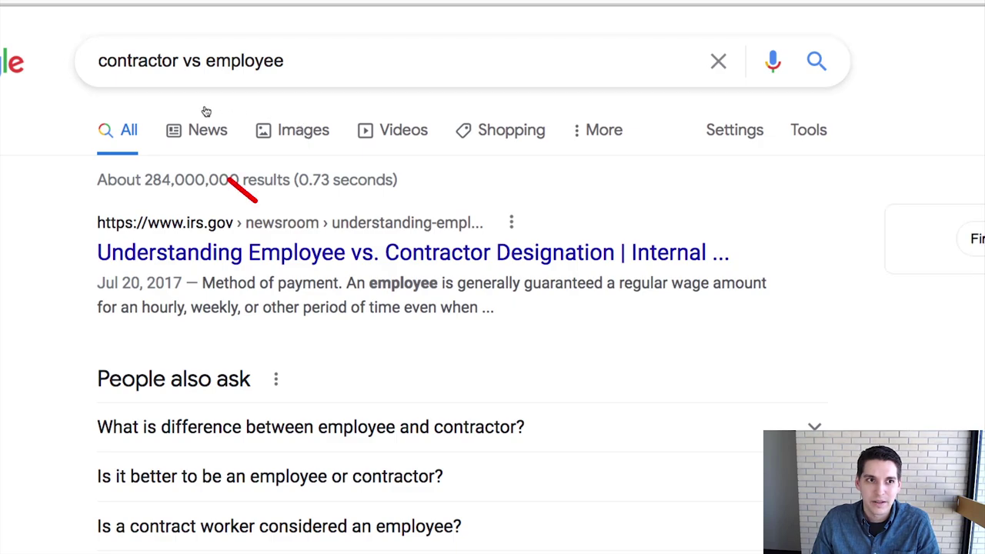
pyautogui.press('super+1')
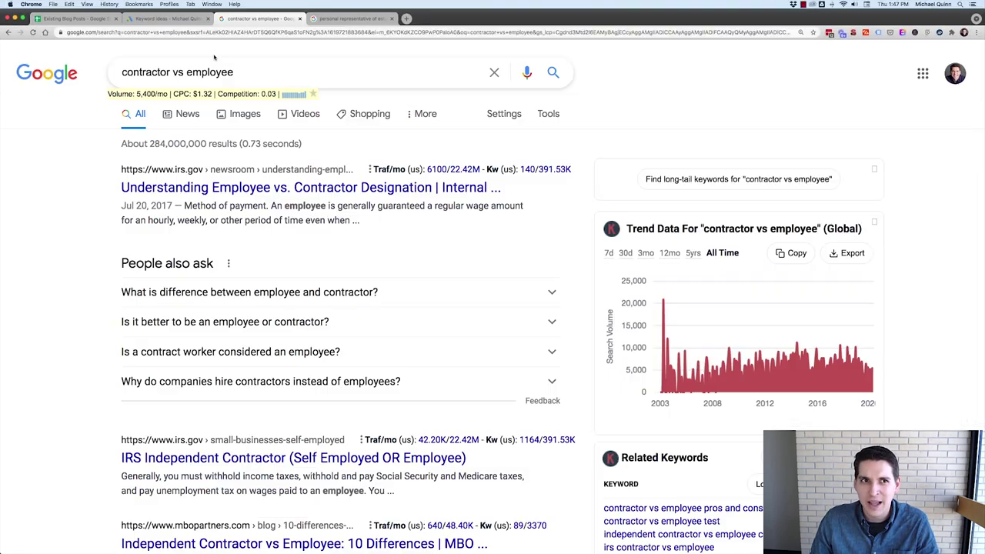
# Search Google for "non exempt employee" to check its search volume as a term for the overtime post.
pyautogui.click(231, 71)
pyautogui.write('non exempt employee')
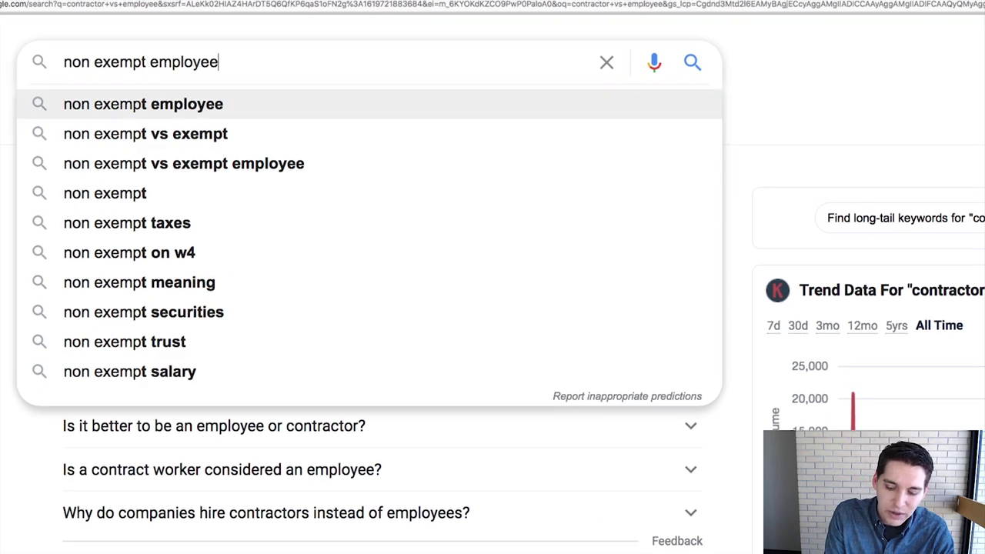
pyautogui.press('Return')
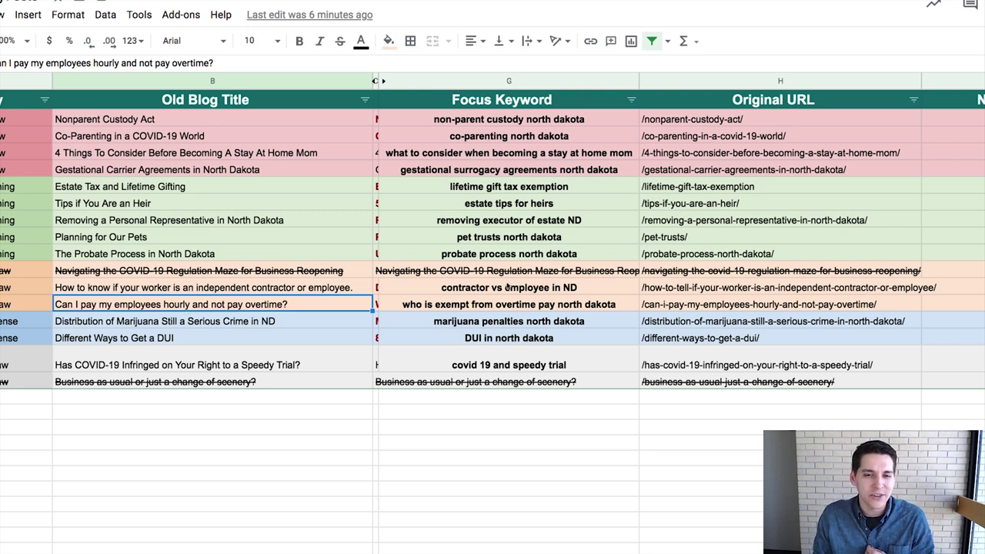
# Search Google for "who is exempt from overtime pay" from the overtime post's focus keyword, and review that keyword in the blog sheet.
pyautogui.click(505, 308)
pyautogui.doubleClick(599, 292)
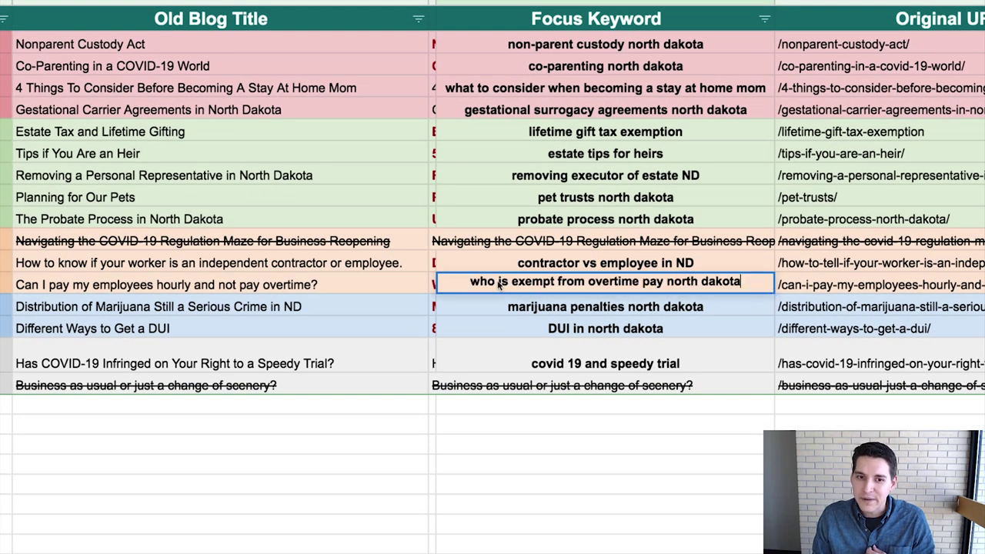
pyautogui.moveTo(470, 281); pyautogui.dragTo(664, 281)
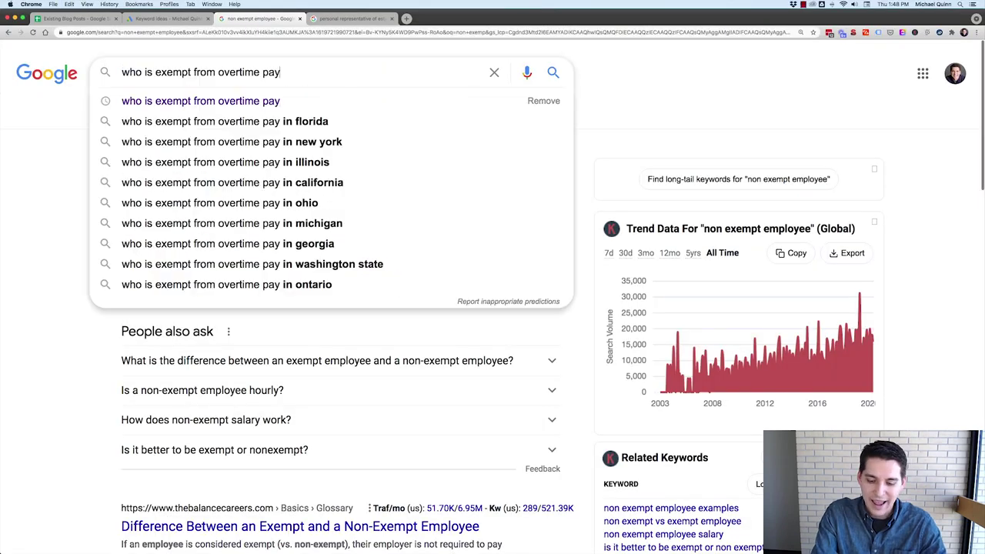
pyautogui.press('Return')
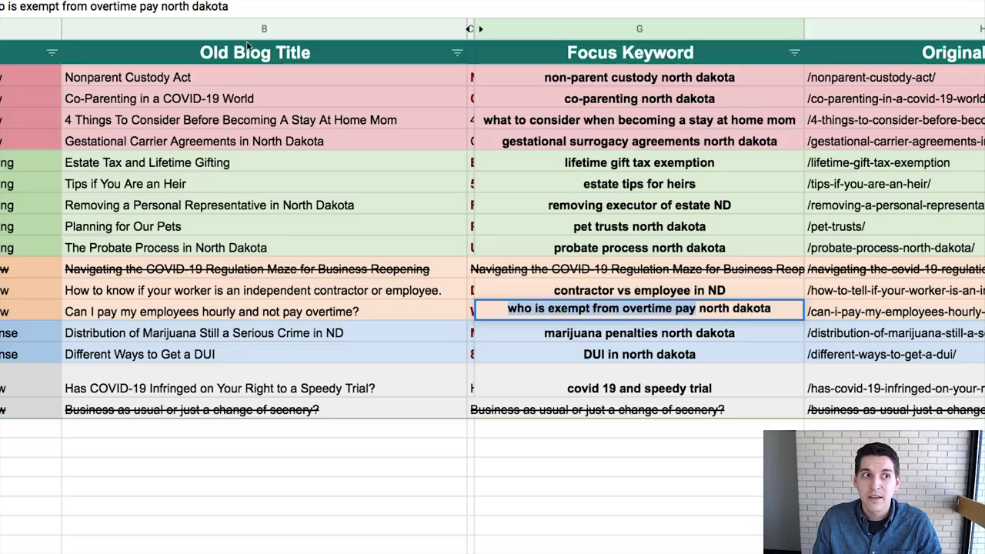
pyautogui.click(593, 359)
pyautogui.click(598, 317)
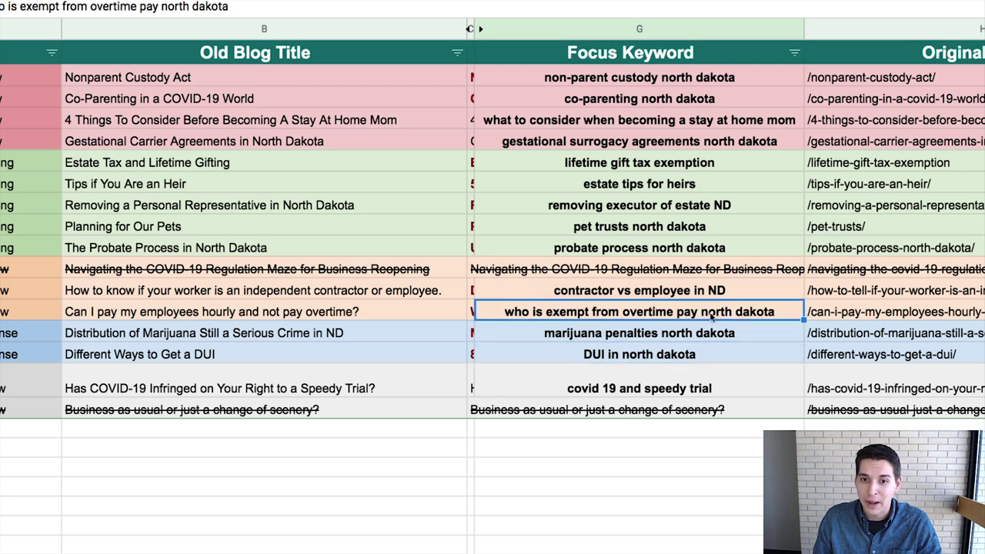
# Compare the Distribution of Marijuana Still a Serious Crime in ND title with its focus keyword, "marijuana penalties north dakota".
pyautogui.press('Down')
pyautogui.press('Left')
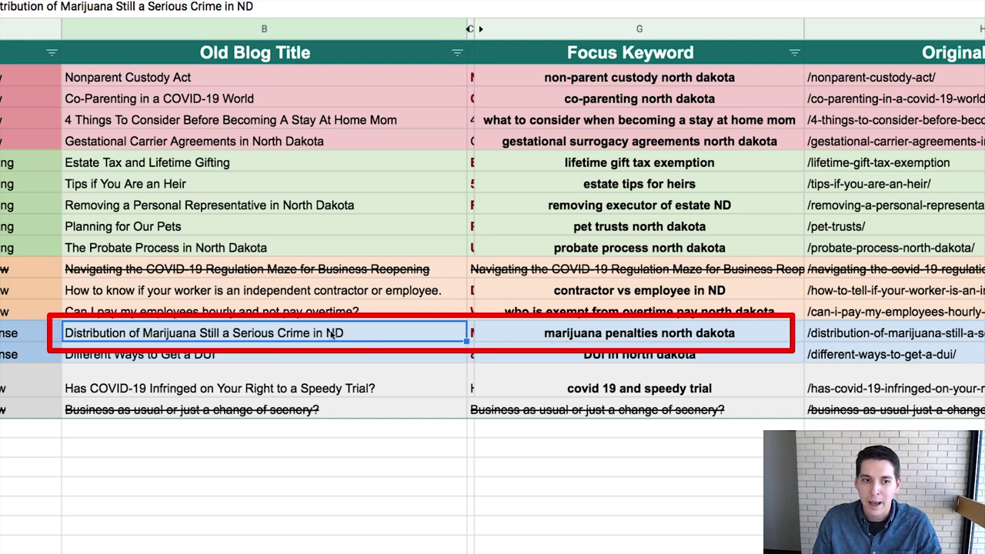
pyautogui.doubleClick(165, 336)
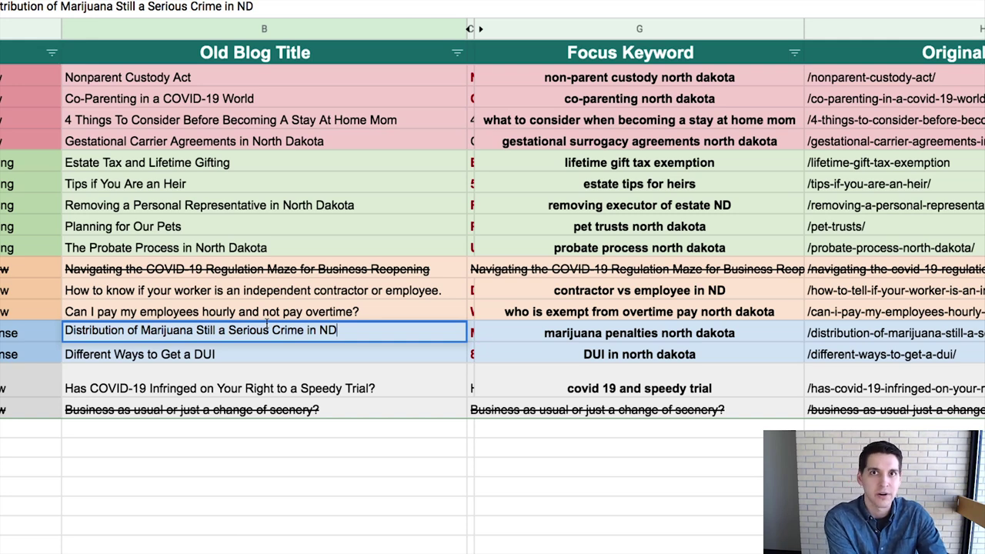
pyautogui.click(565, 338)
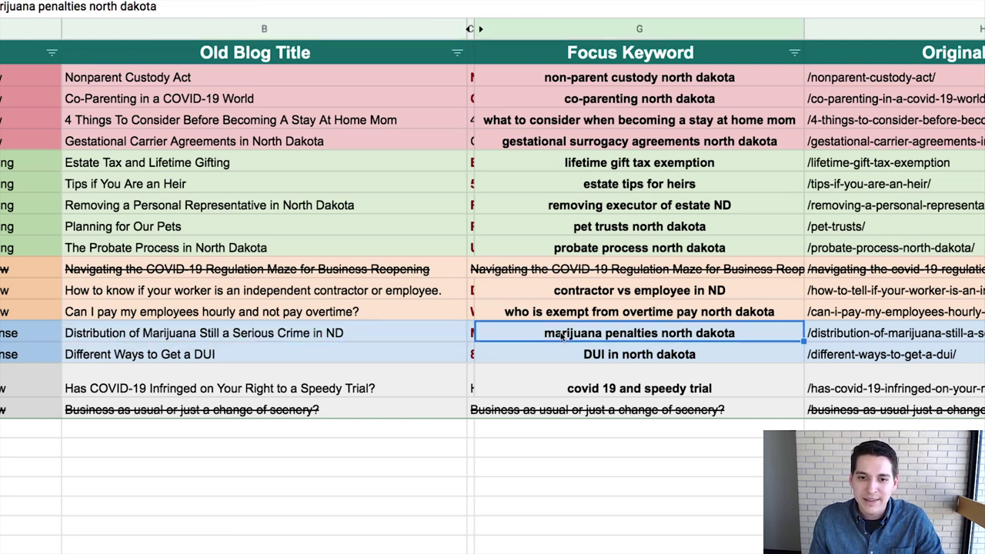
pyautogui.doubleClick(554, 332)
pyautogui.moveTo(547, 331); pyautogui.dragTo(736, 331)
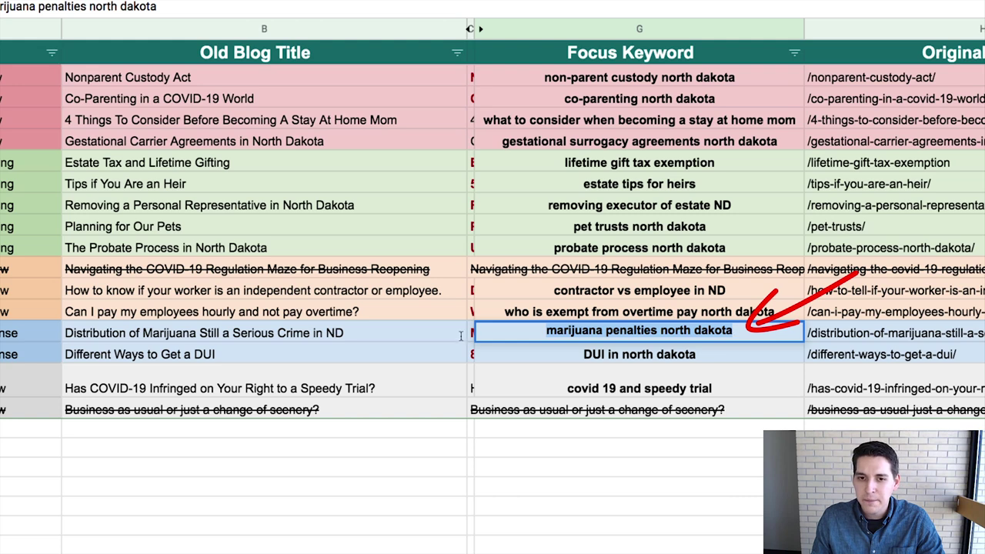
pyautogui.click(418, 339)
pyautogui.click(600, 337)
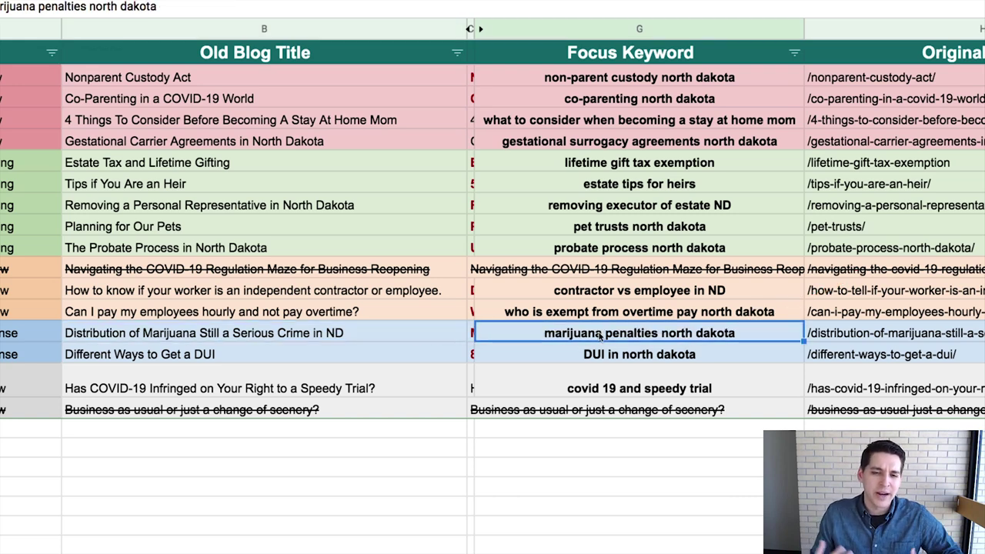
pyautogui.doubleClick(636, 336)
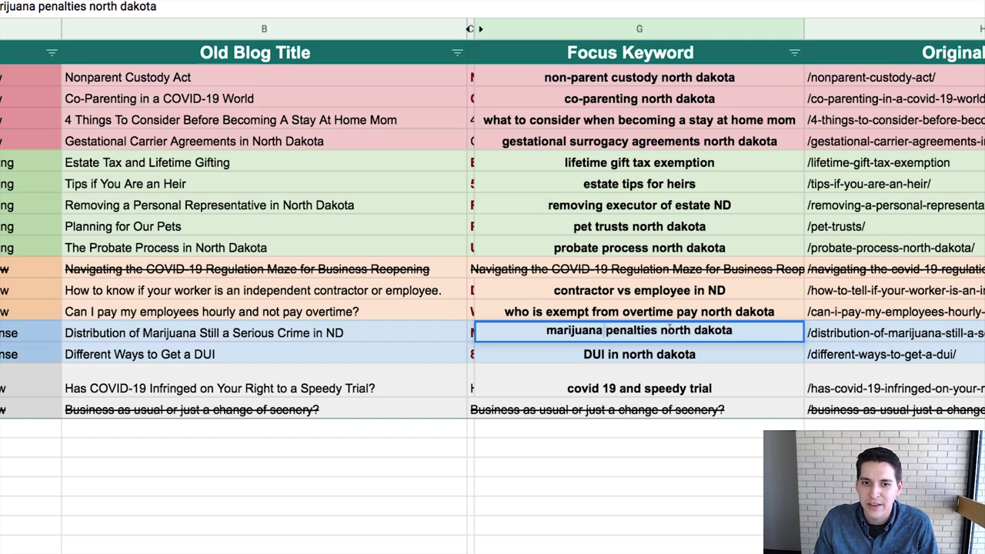
pyautogui.press('Return')
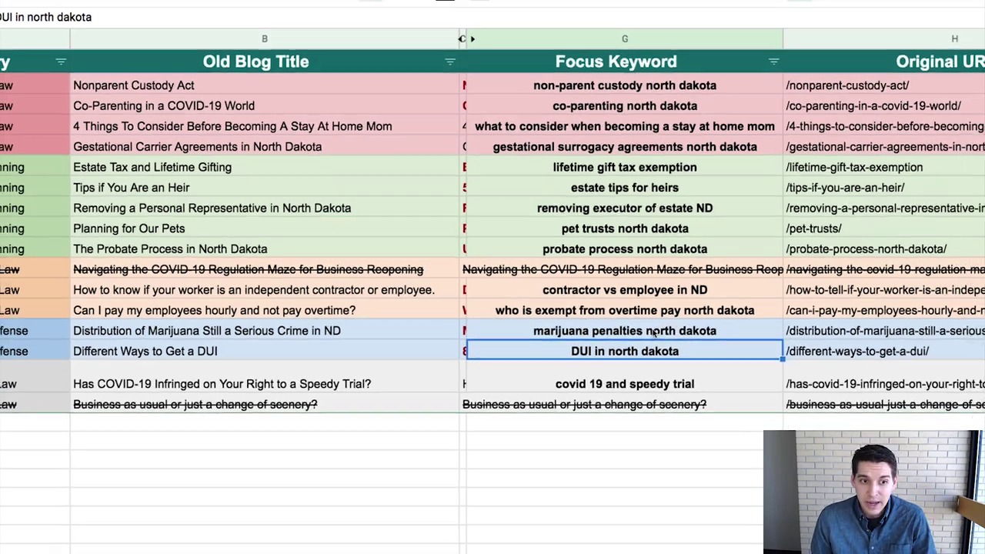
pyautogui.click(670, 337)
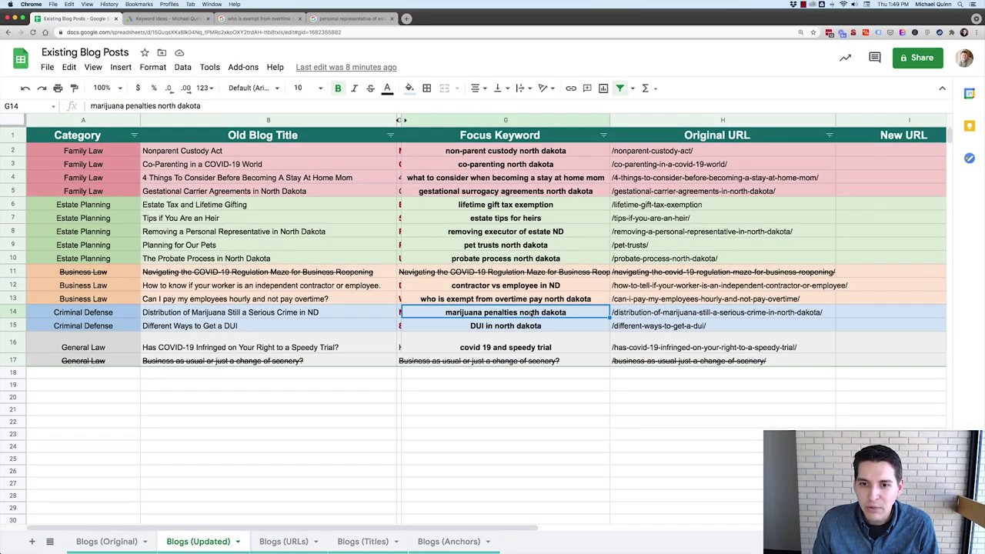
# Widen the collapsed New Blog Title column and compare the Nonparent Custody Act post's new title with its old one.
pyautogui.moveTo(401, 120); pyautogui.dragTo(609, 120)
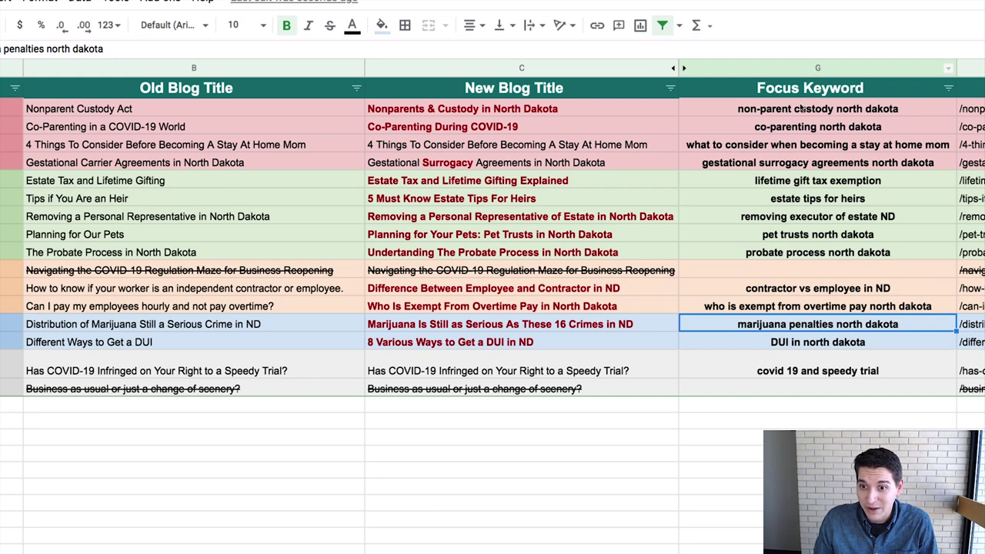
pyautogui.click(462, 115)
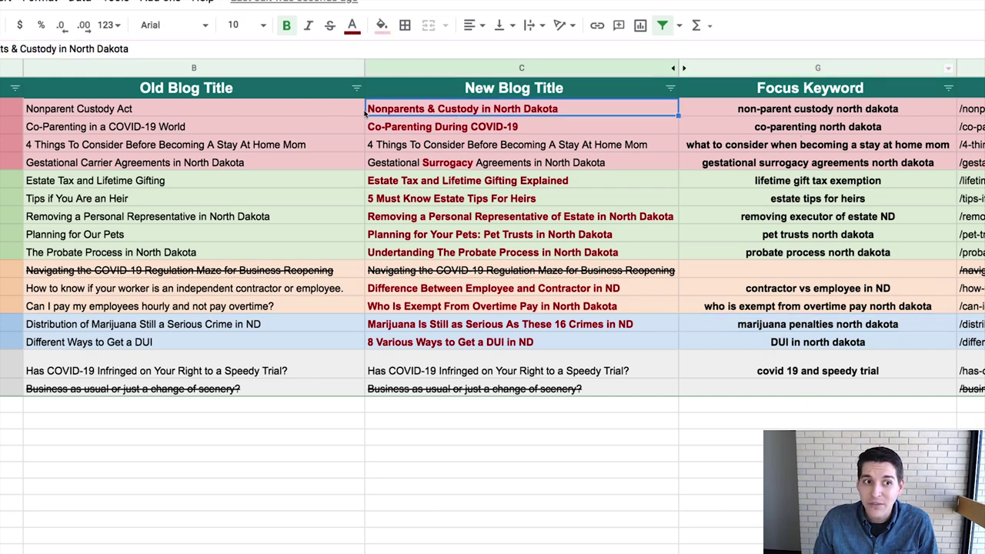
pyautogui.click(217, 116)
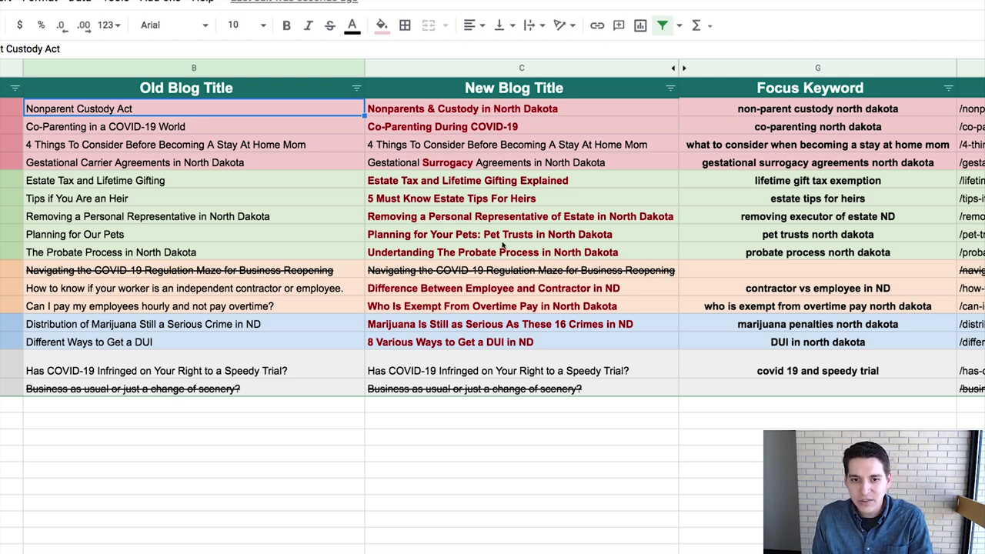
# Compare the marijuana post's new title with its old title and its focus keyword, "marijuana penalties north dakota".
pyautogui.click(475, 329)
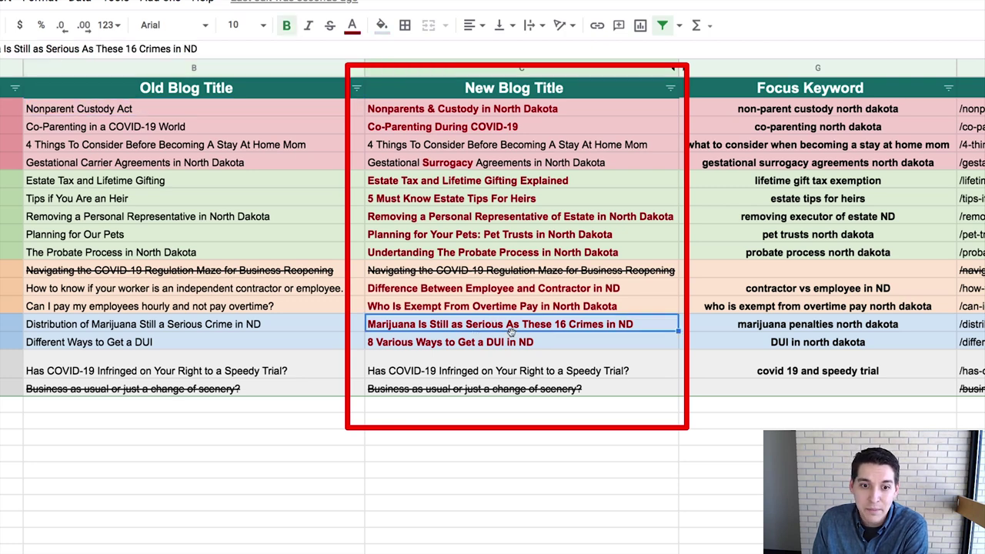
pyautogui.click(219, 329)
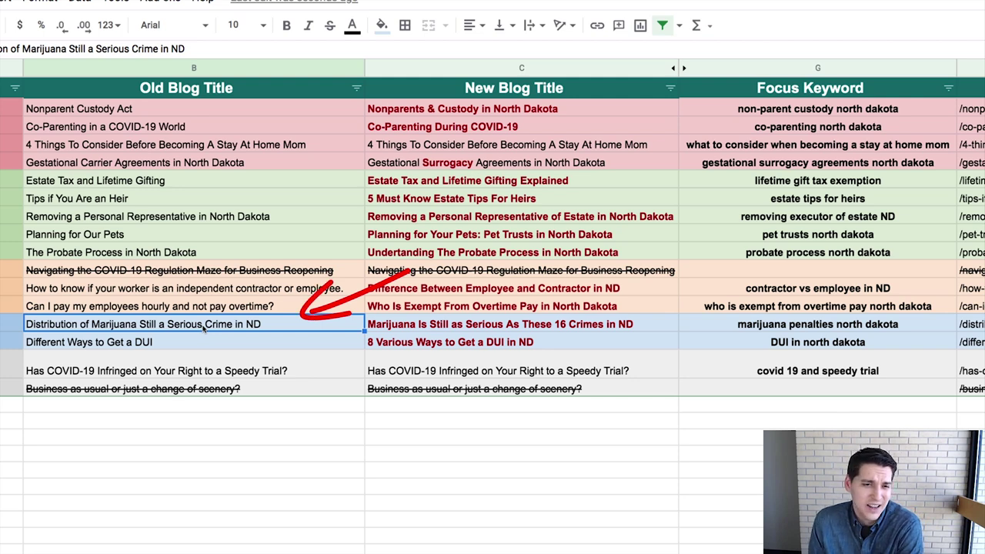
pyautogui.click(413, 330)
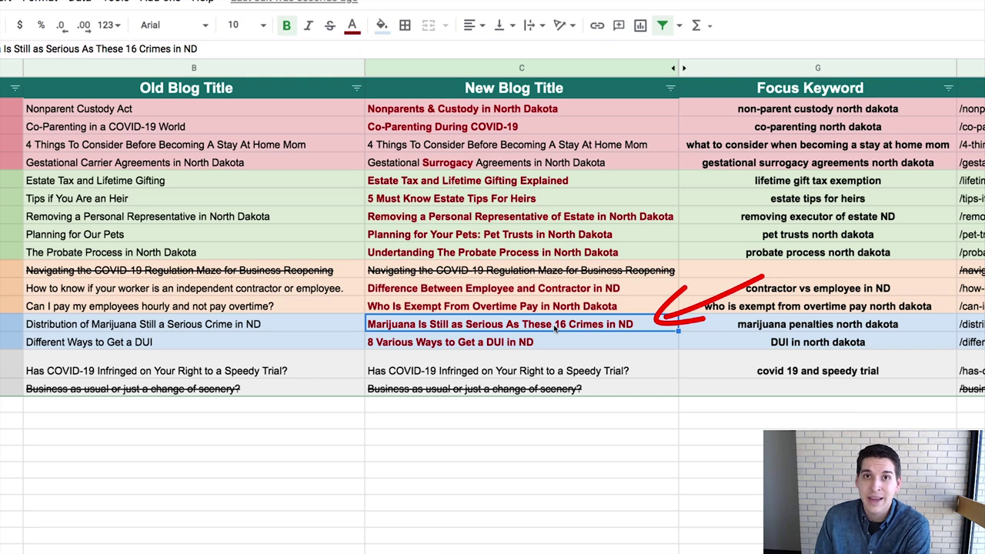
pyautogui.click(793, 327)
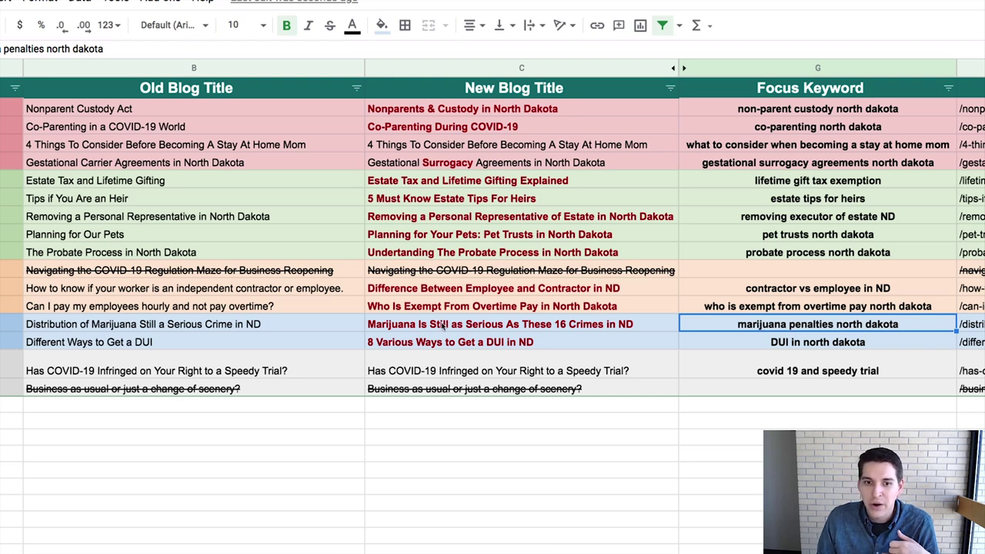
pyautogui.click(496, 326)
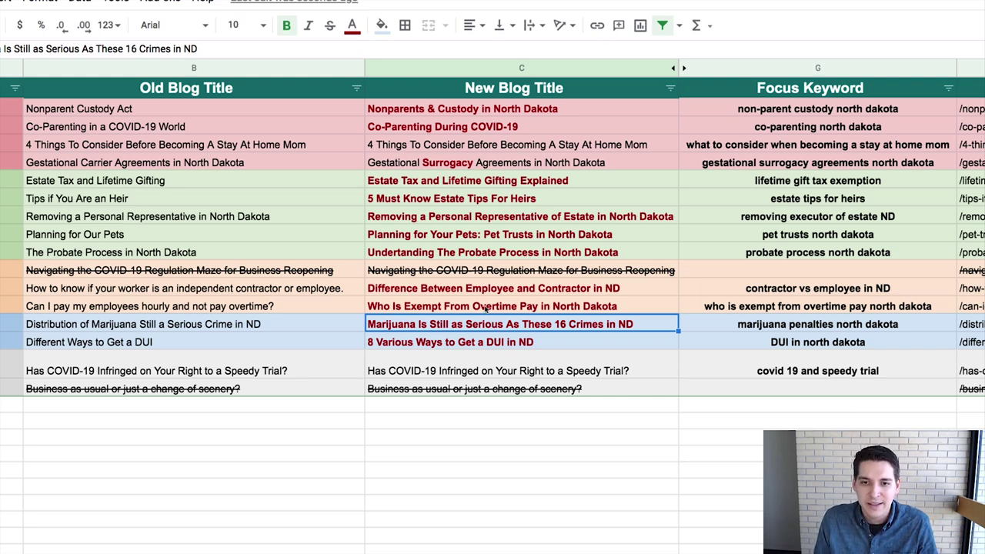
# Check the new titles of the overtime pay and contractor-versus-employee posts against their focus keywords.
pyautogui.click(795, 307)
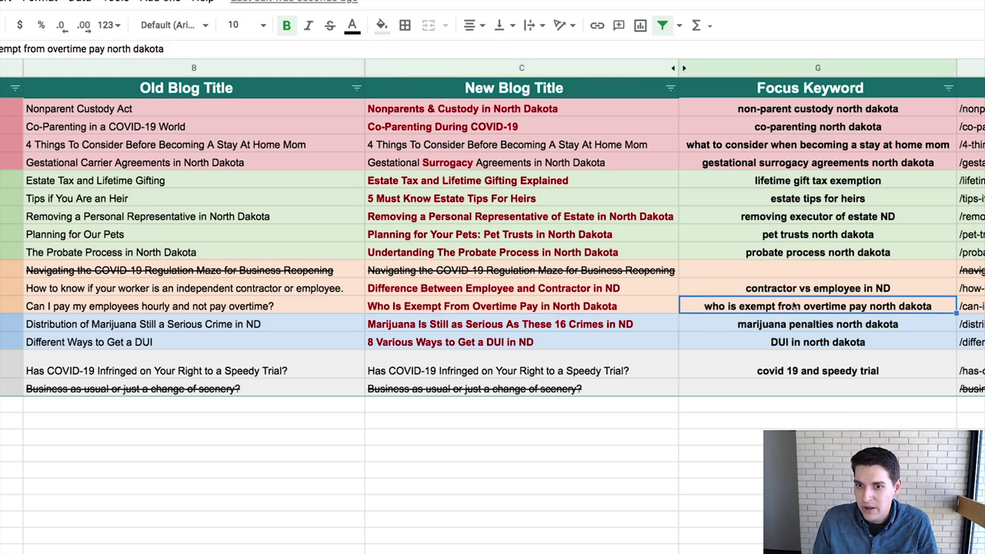
pyautogui.click(543, 308)
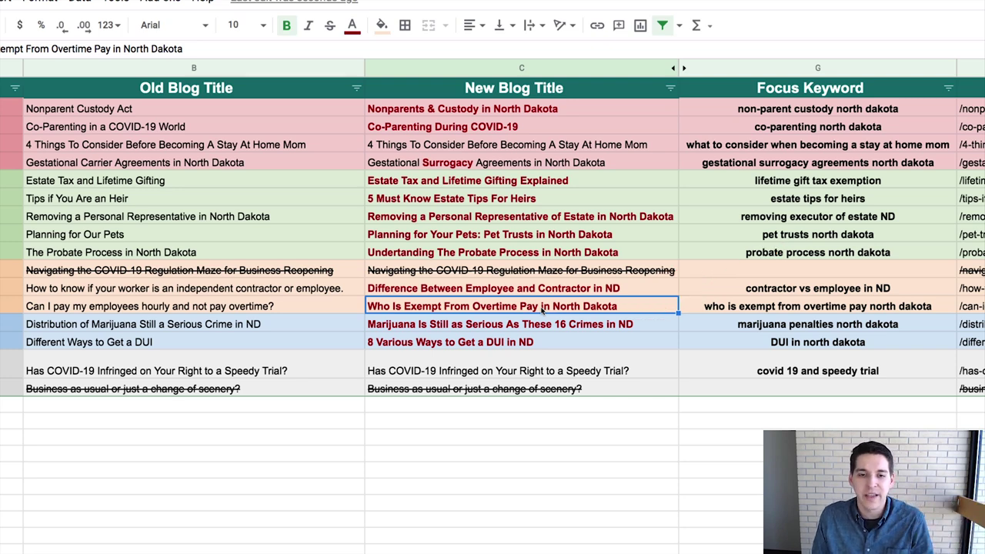
pyautogui.click(542, 291)
pyautogui.click(767, 293)
pyautogui.click(572, 292)
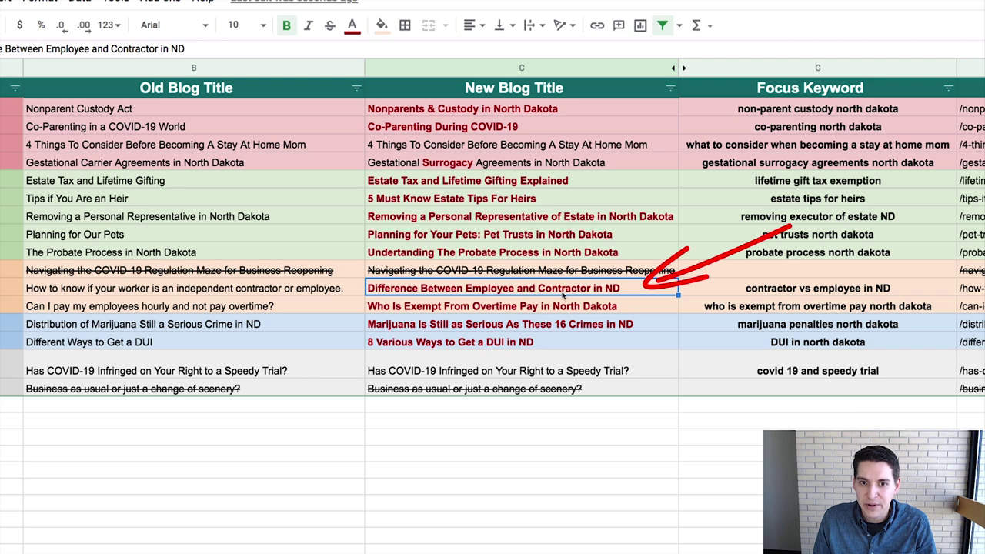
pyautogui.click(773, 294)
pyautogui.click(429, 291)
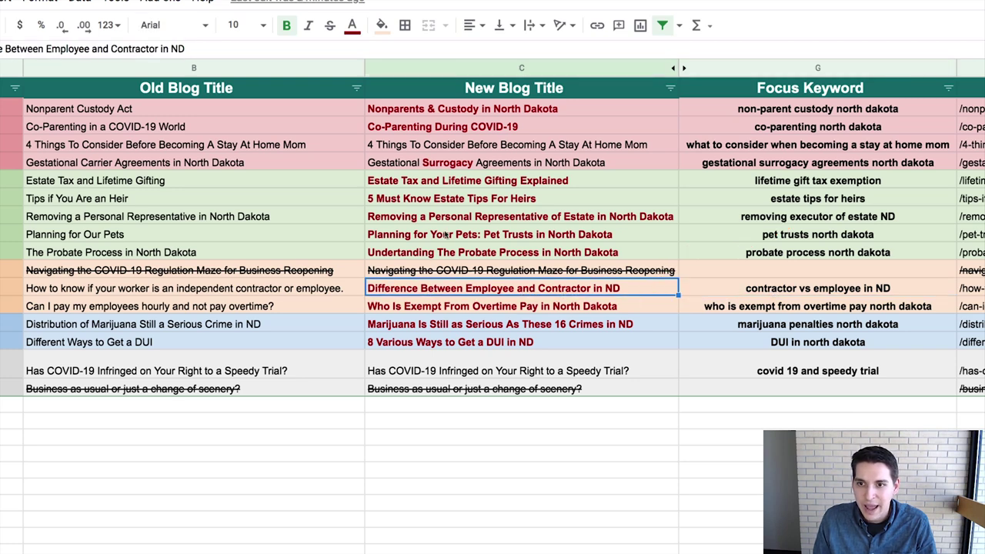
# Compare the new title of the Removing a Personal Representative post with its focus keyword, "removing executor of estate ND".
pyautogui.click(478, 220)
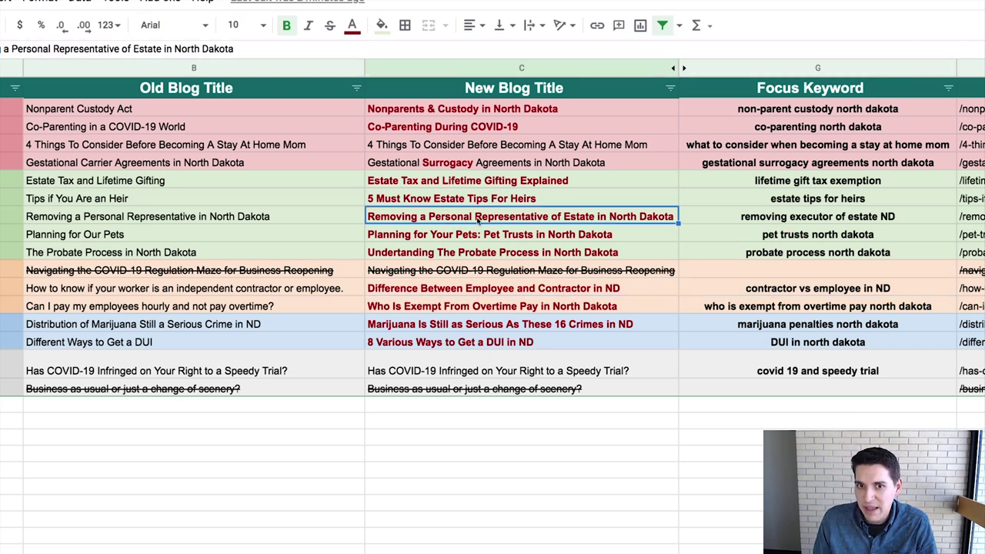
pyautogui.click(757, 218)
pyautogui.click(599, 221)
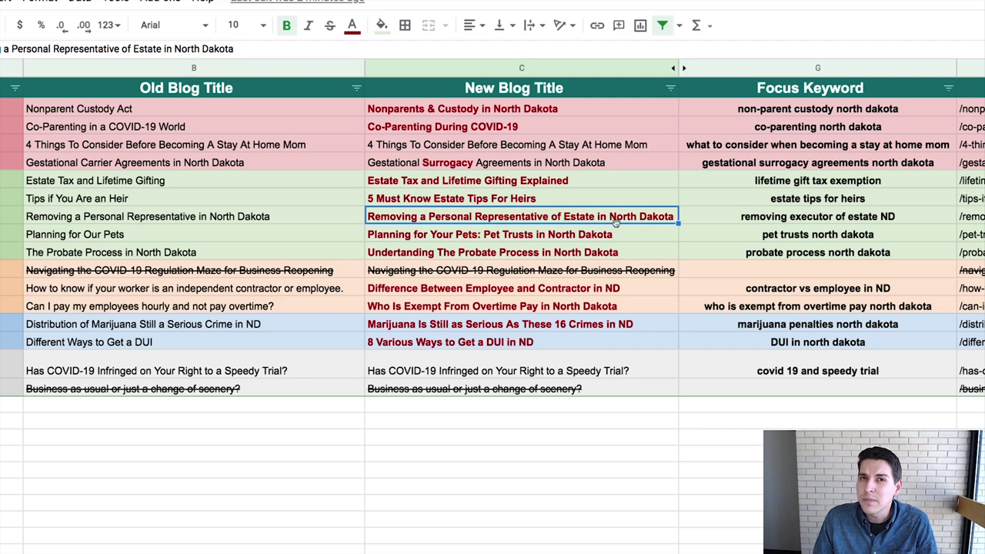
pyautogui.click(754, 221)
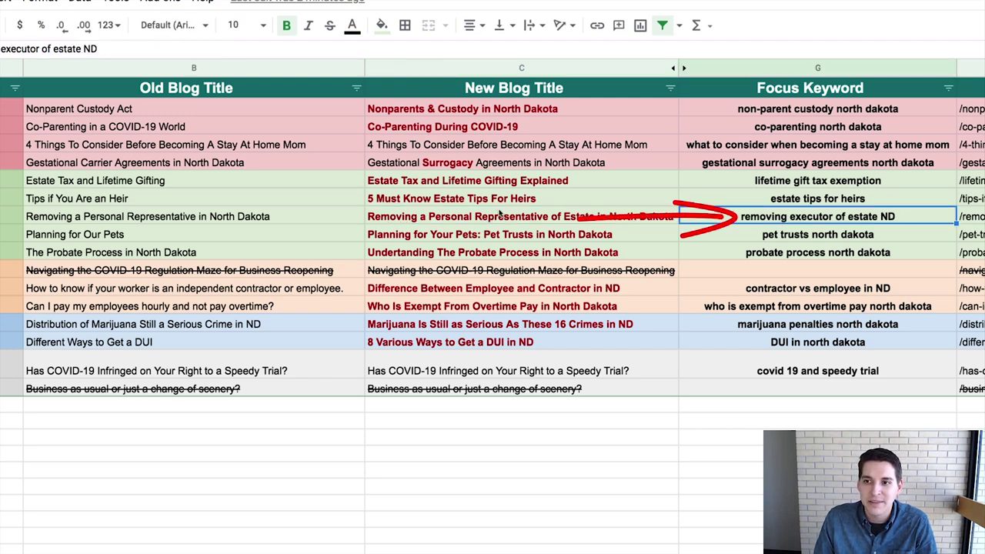
pyautogui.click(499, 217)
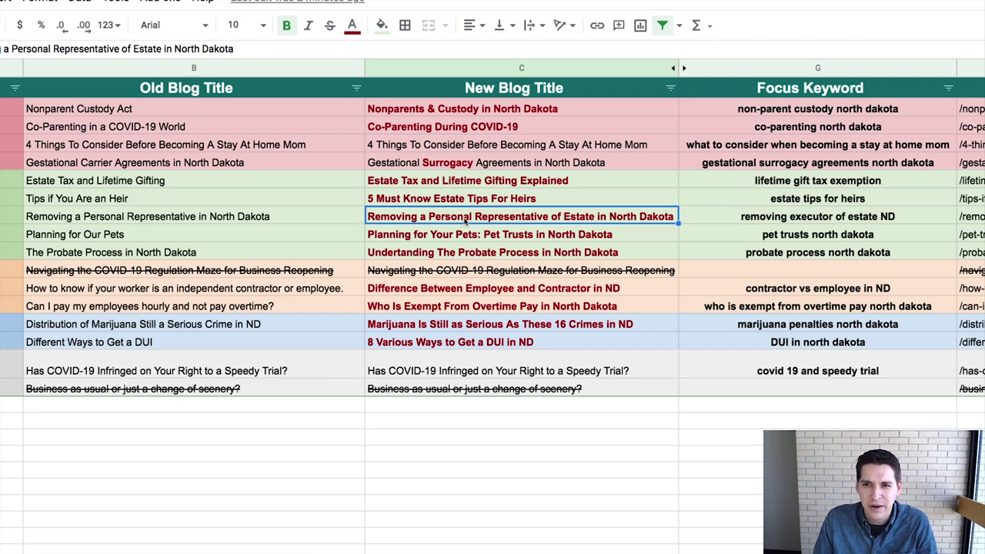
# Review the new titles of the co-parenting, surrogacy, estate tax and heir tips posts, comparing the last two with their old titles.
pyautogui.click(448, 127)
pyautogui.click(453, 165)
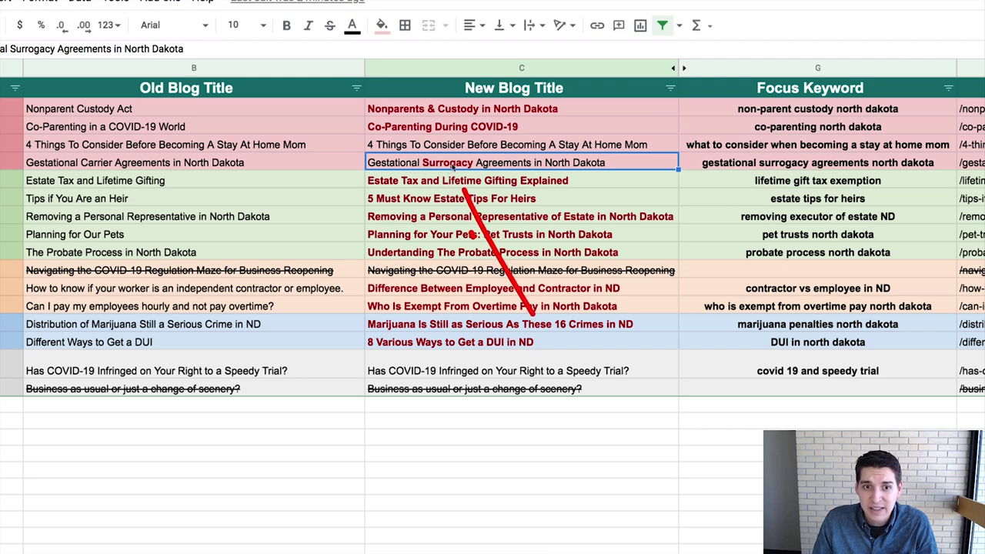
pyautogui.click(435, 186)
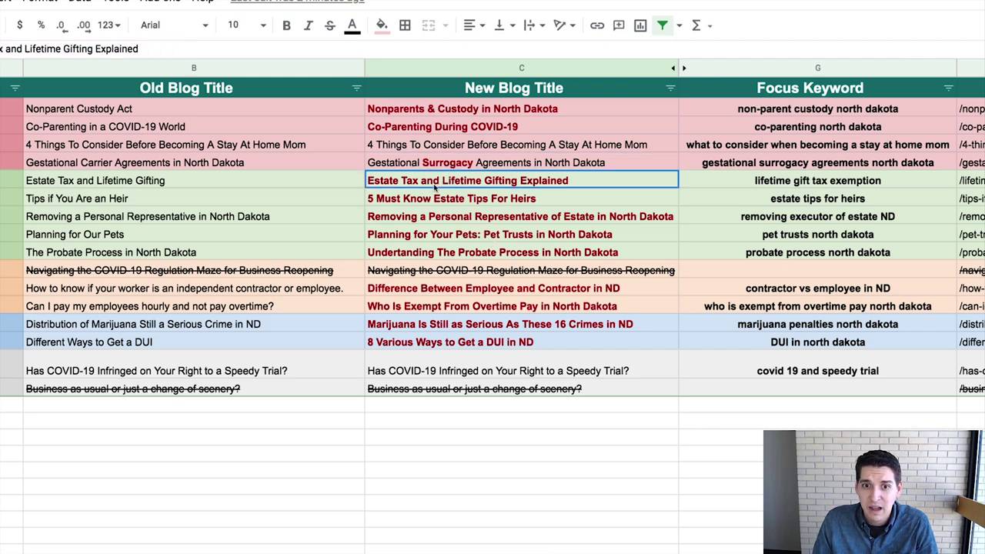
pyautogui.click(231, 183)
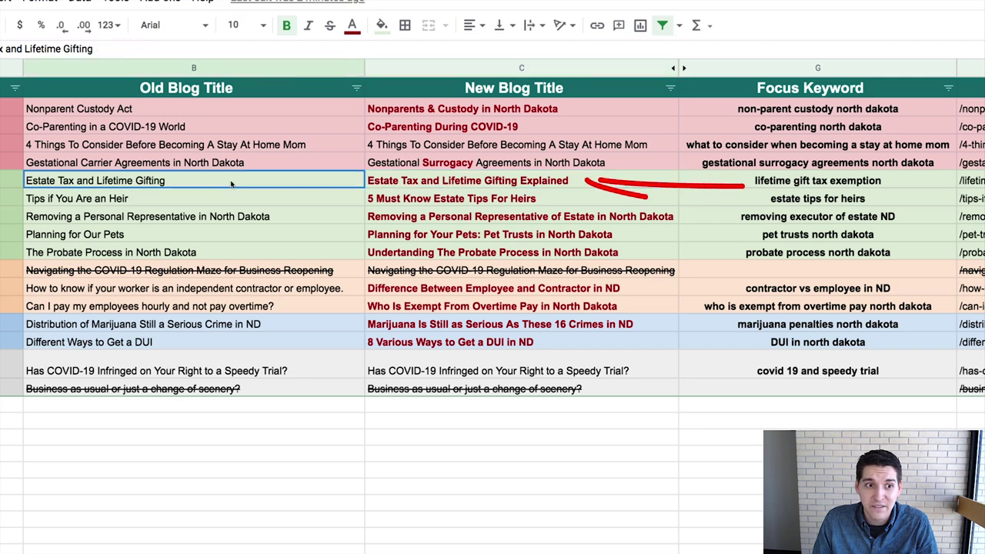
pyautogui.click(548, 183)
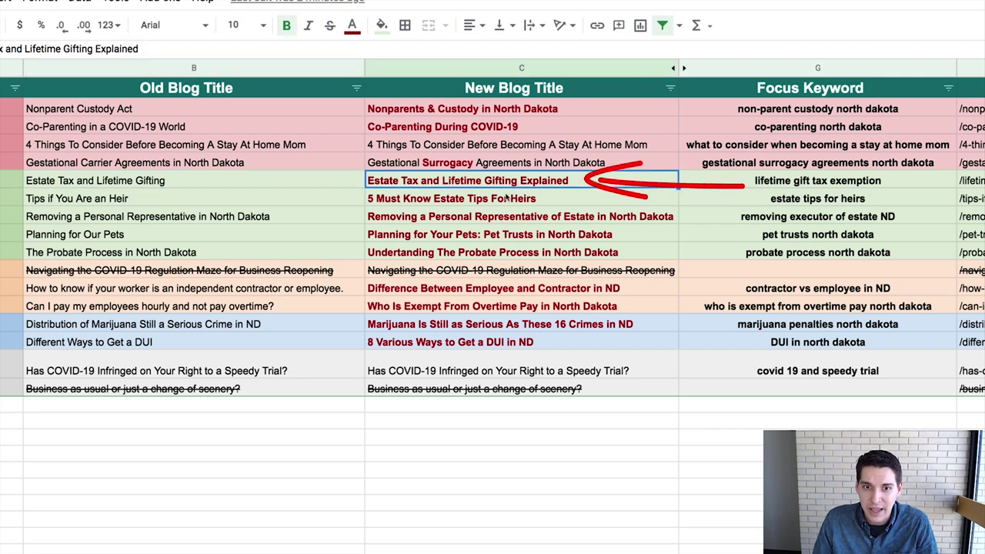
pyautogui.click(500, 203)
pyautogui.click(91, 201)
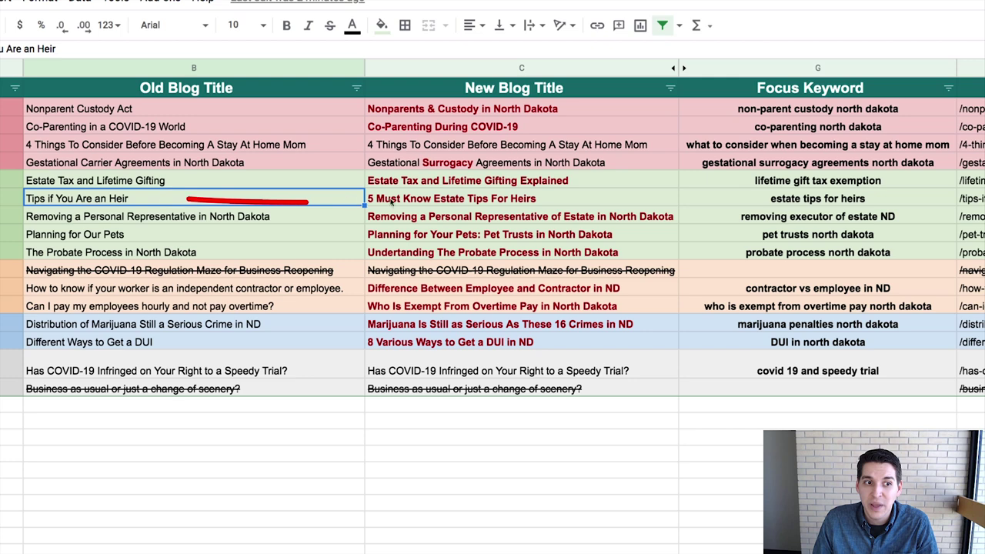
pyautogui.click(475, 203)
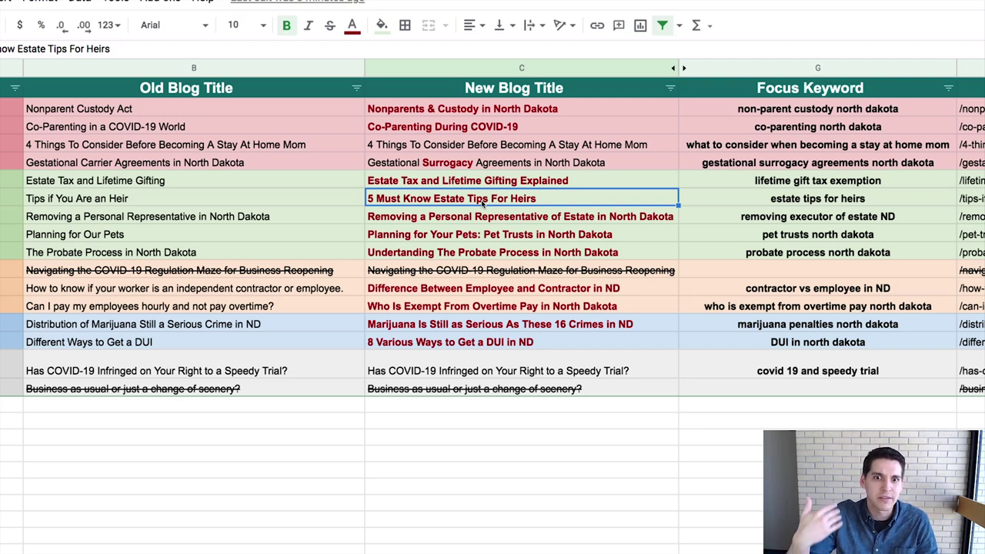
# Compare the old and new titles of the Different Ways to Get a DUI post and glance at the marijuana post's old title.
pyautogui.click(470, 344)
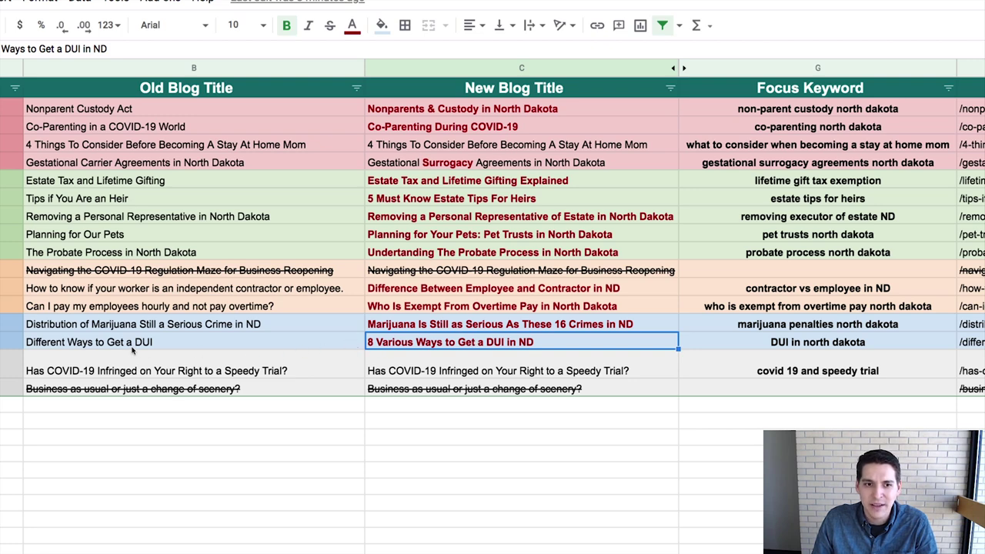
pyautogui.click(238, 343)
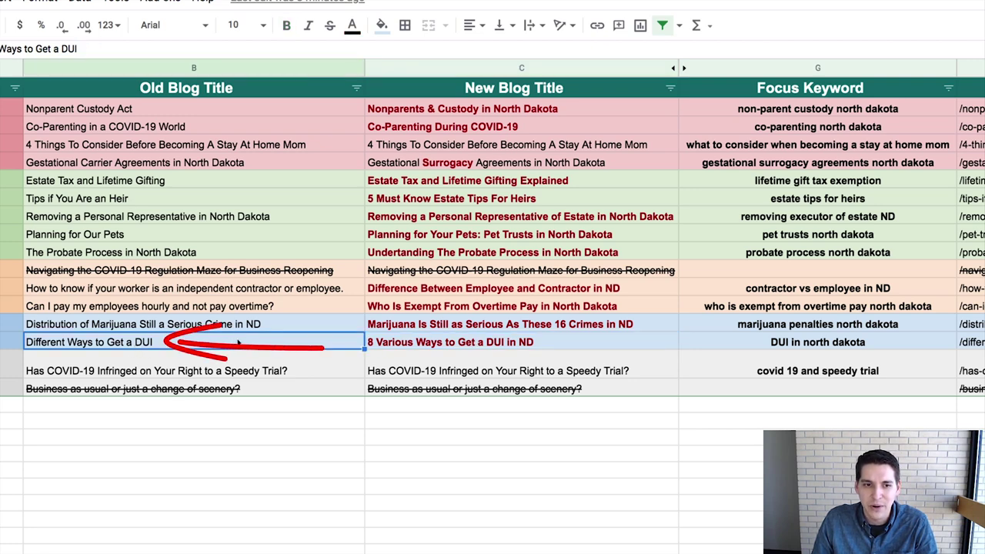
pyautogui.click(388, 347)
pyautogui.click(279, 331)
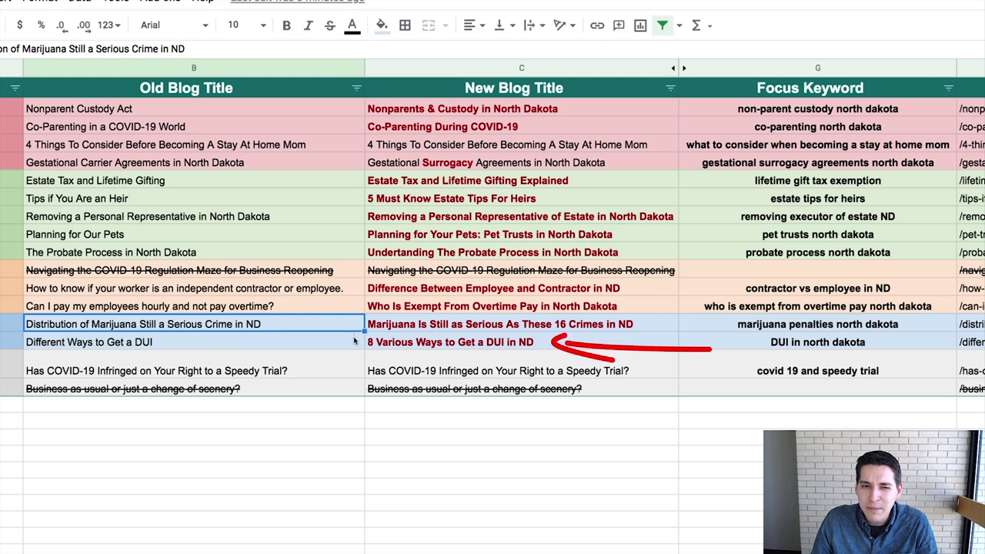
pyautogui.click(389, 345)
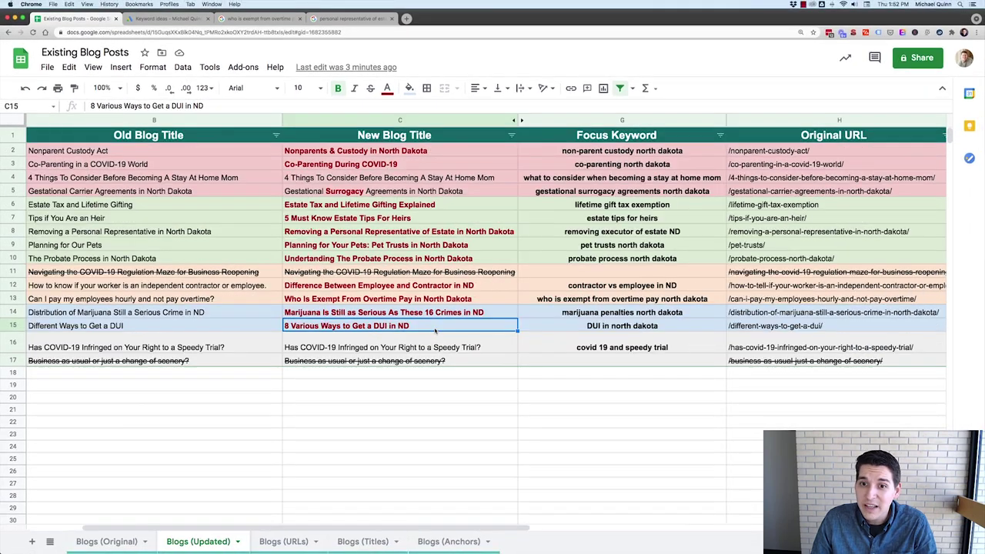
# Examine the Original URL and New URL columns alongside the new blog titles and focus keywords.
pyautogui.hscroll(4, 435, 331)
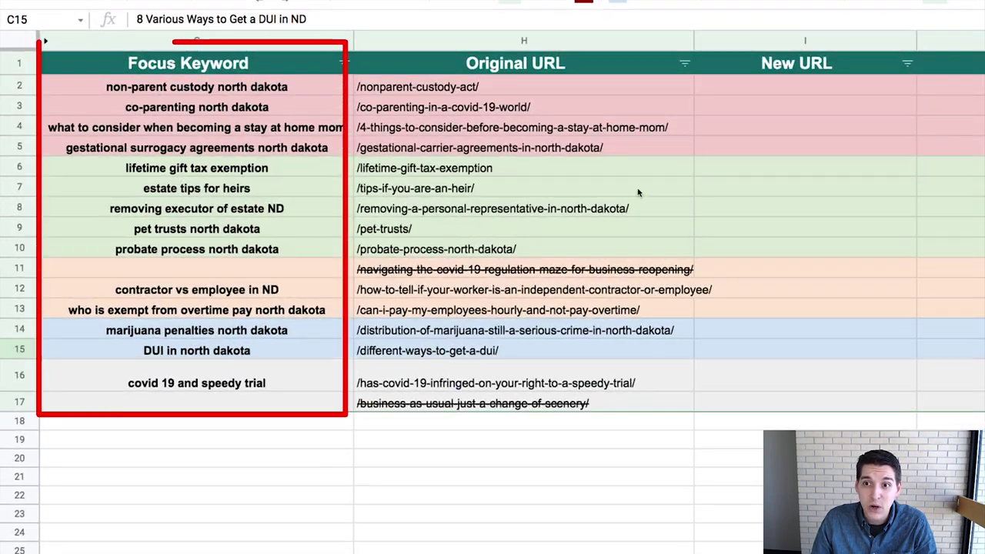
pyautogui.moveTo(759, 86); pyautogui.dragTo(763, 385)
pyautogui.click(770, 146)
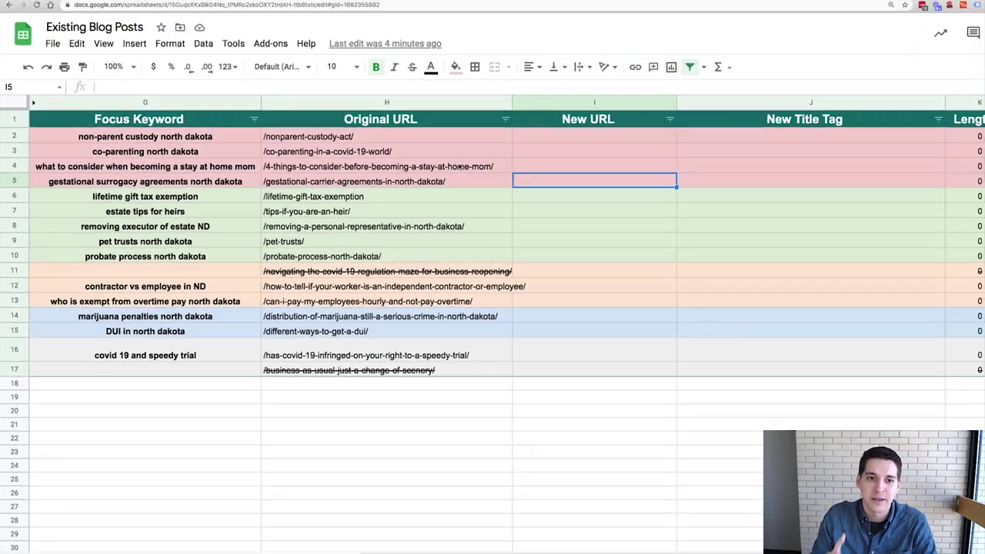
pyautogui.hscroll(-5, 217, 111)
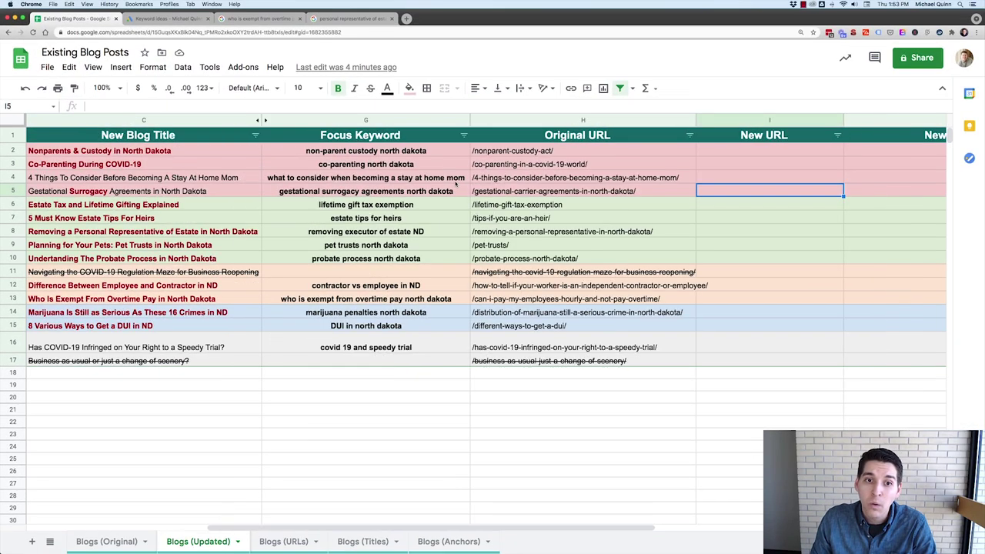
pyautogui.hscroll(5, 456, 183)
pyautogui.hscroll(-2, 269, 177)
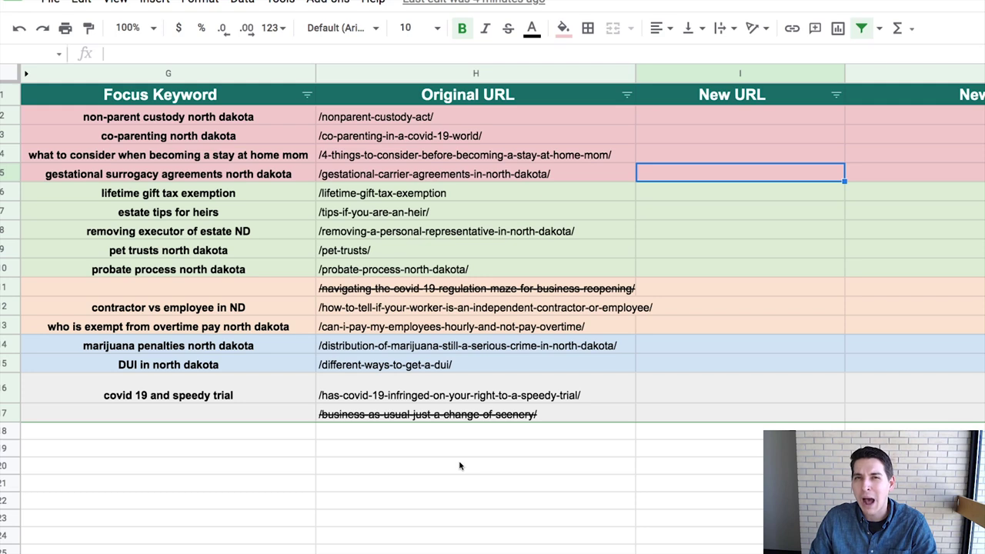
pyautogui.moveTo(471, 117); pyautogui.dragTo(485, 395)
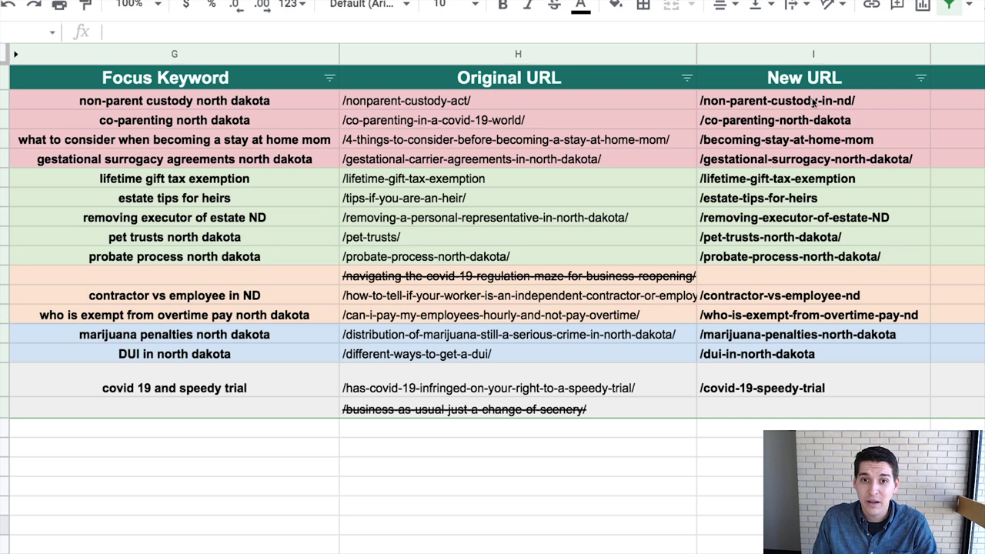
# Review the New URL column and compare the non-parent custody post's new URL with its focus keyword.
pyautogui.moveTo(813, 102); pyautogui.dragTo(828, 419)
pyautogui.click(828, 421)
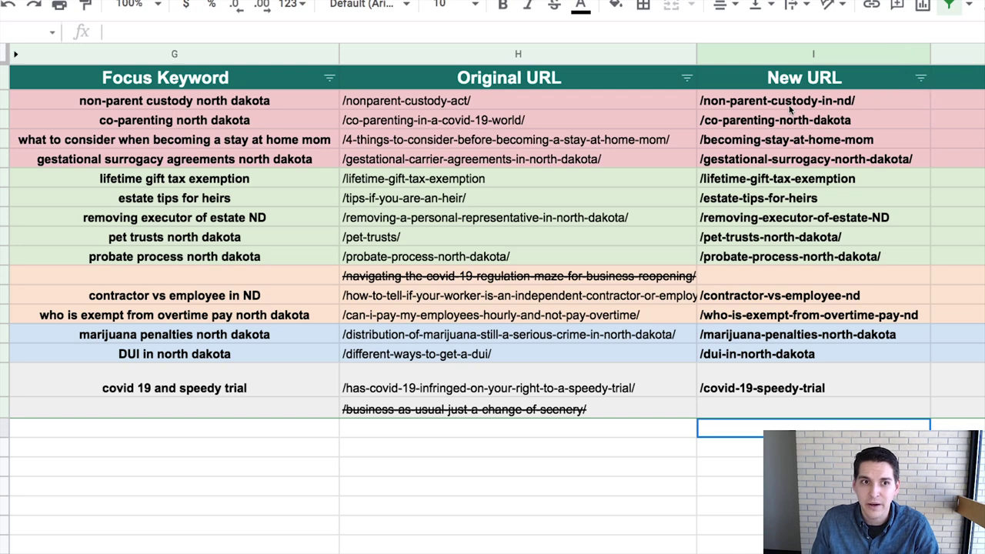
pyautogui.hscroll(-5, 789, 109)
pyautogui.click(665, 104)
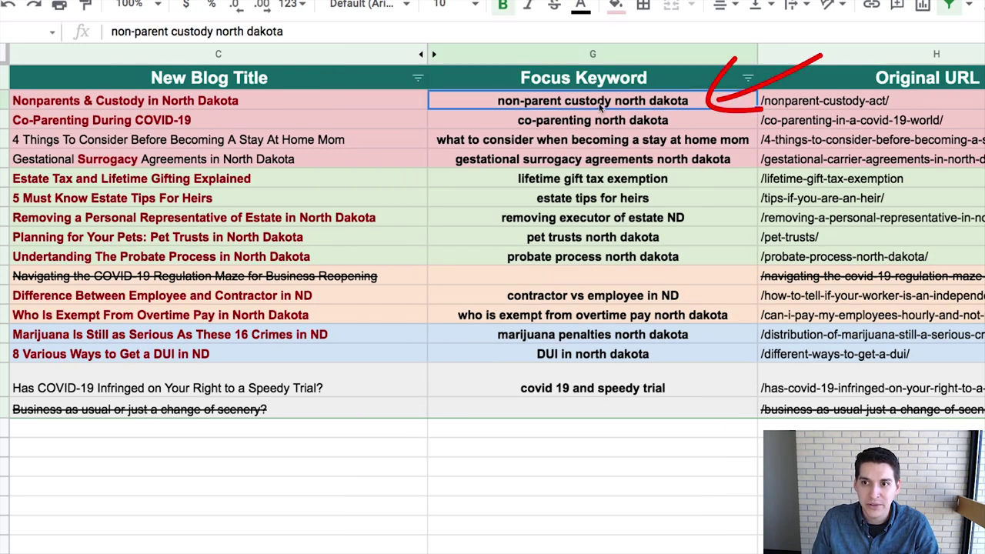
pyautogui.hscroll(5, 670, 106)
pyautogui.click(736, 104)
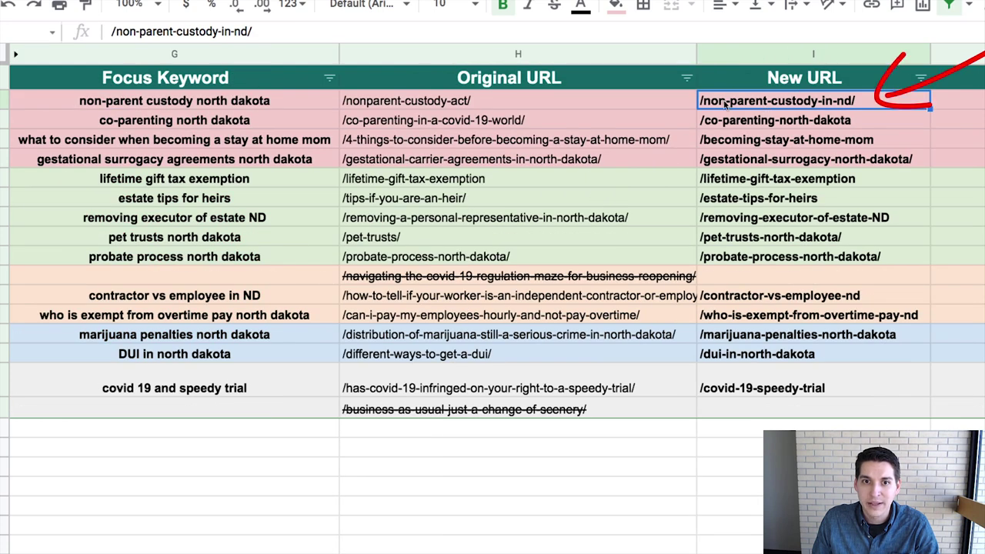
# Shorten the non-parent custody post's new URL to /non-parent-custody-nd/.
pyautogui.doubleClick(830, 101)
pyautogui.press('BackSpace')
pyautogui.press('BackSpace')
pyautogui.press('BackSpace')
pyautogui.press('Return')
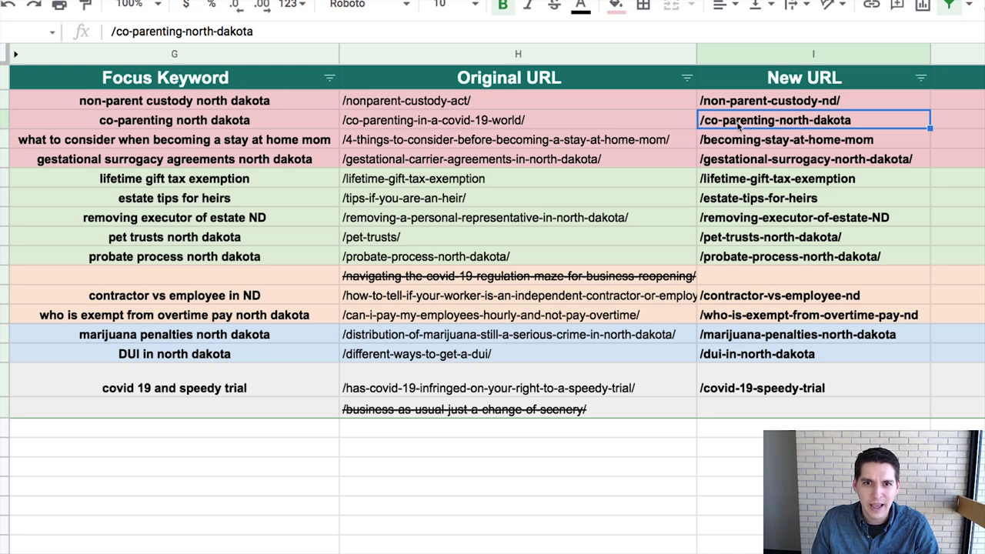
# Compare the co-parenting and stay-at-home mom posts' new URLs with their focus keywords, and check the latter's title and original URL.
pyautogui.click(263, 127)
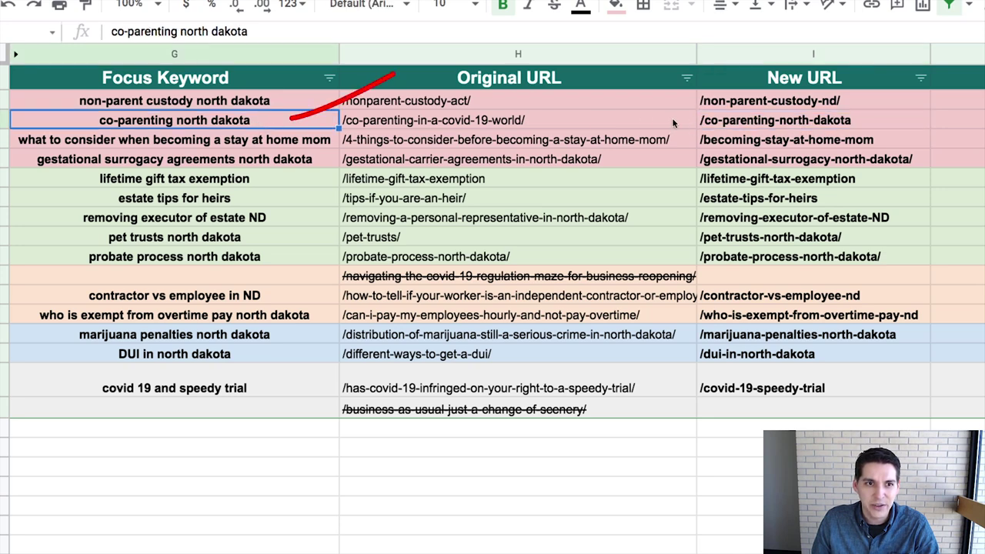
pyautogui.click(758, 125)
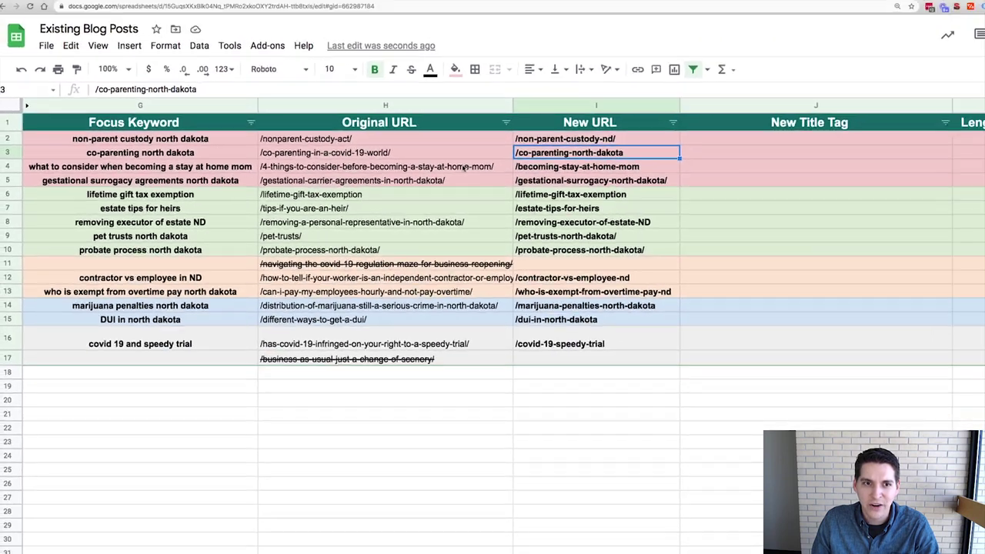
pyautogui.click(630, 142)
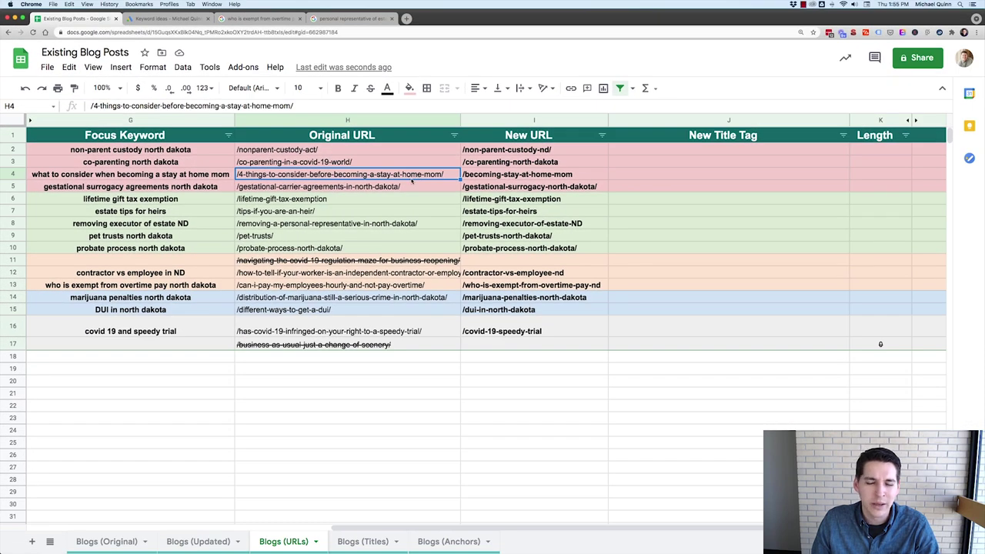
pyautogui.hscroll(-5, 204, 176)
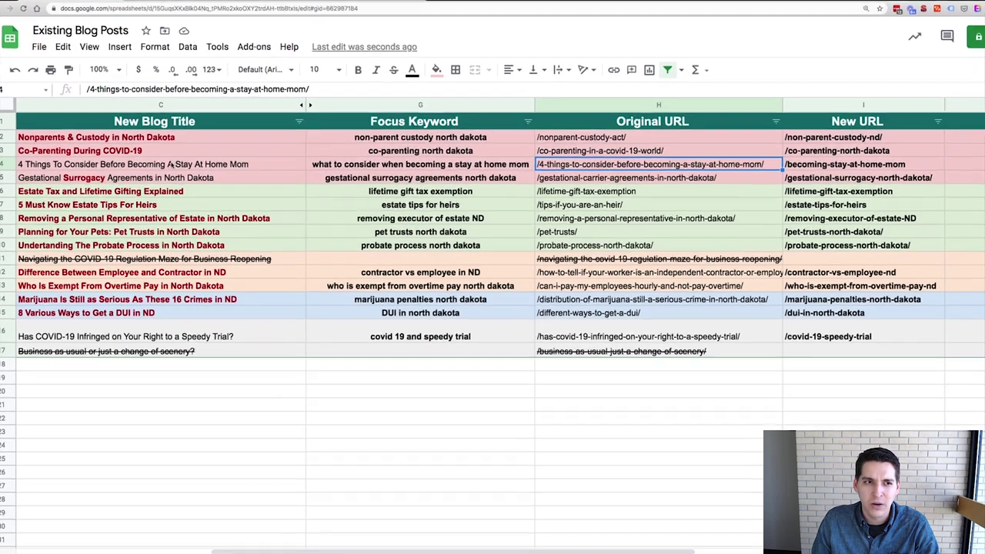
pyautogui.click(168, 175)
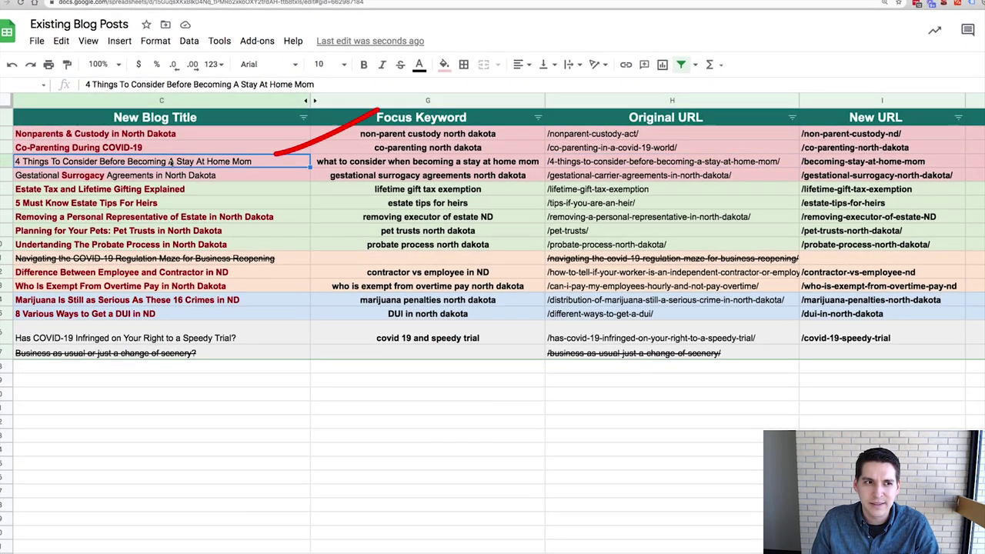
pyautogui.hscroll(5, 173, 162)
pyautogui.click(303, 163)
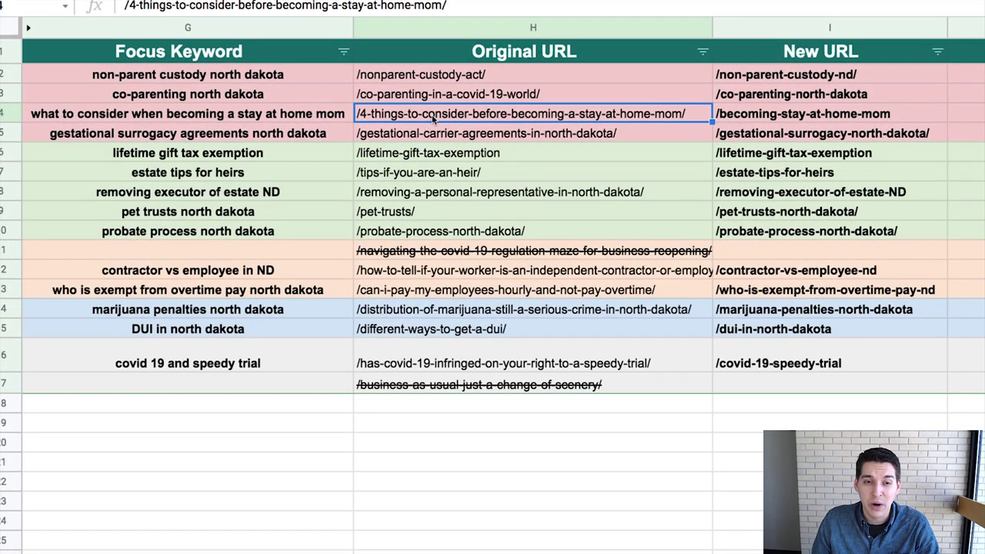
pyautogui.click(173, 117)
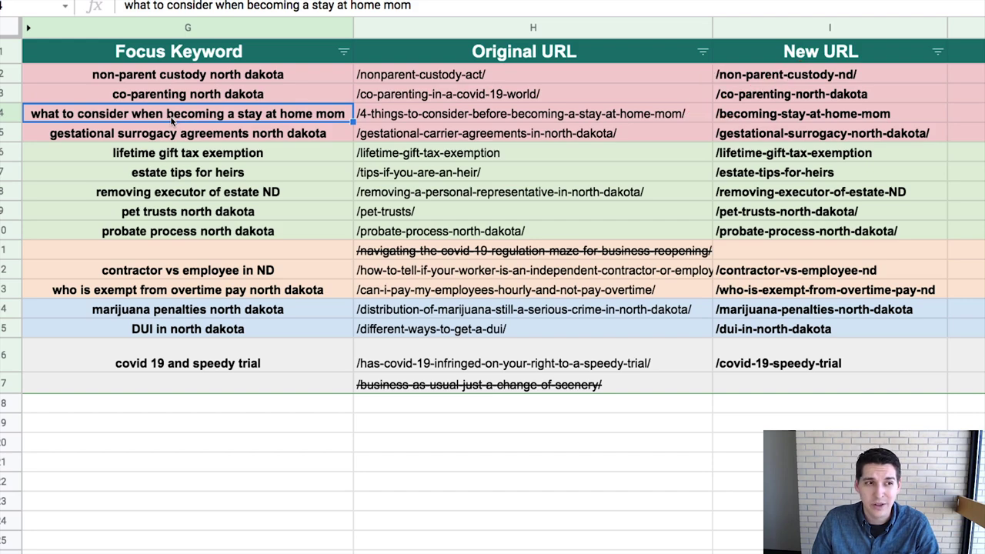
pyautogui.hscroll(-3, 171, 119)
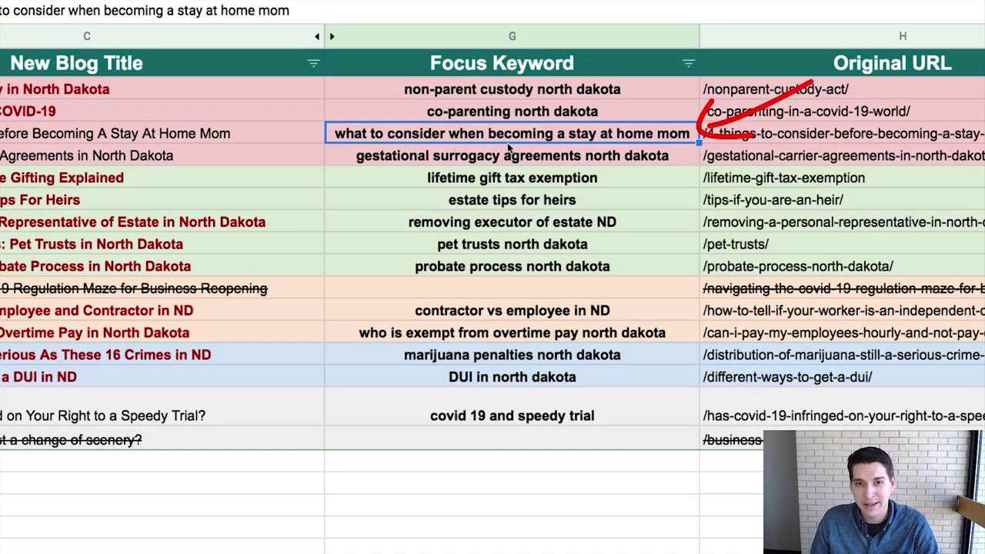
pyautogui.click(959, 138)
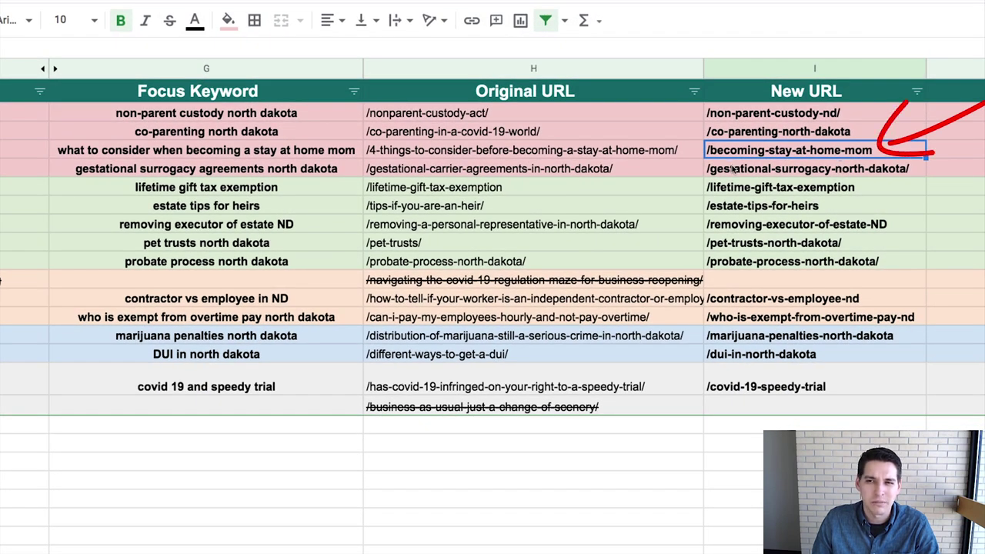
# Search Google in a new tab for "what to consider when becoming a stay at home mom" and examine the ranking results.
pyautogui.press('super+t')
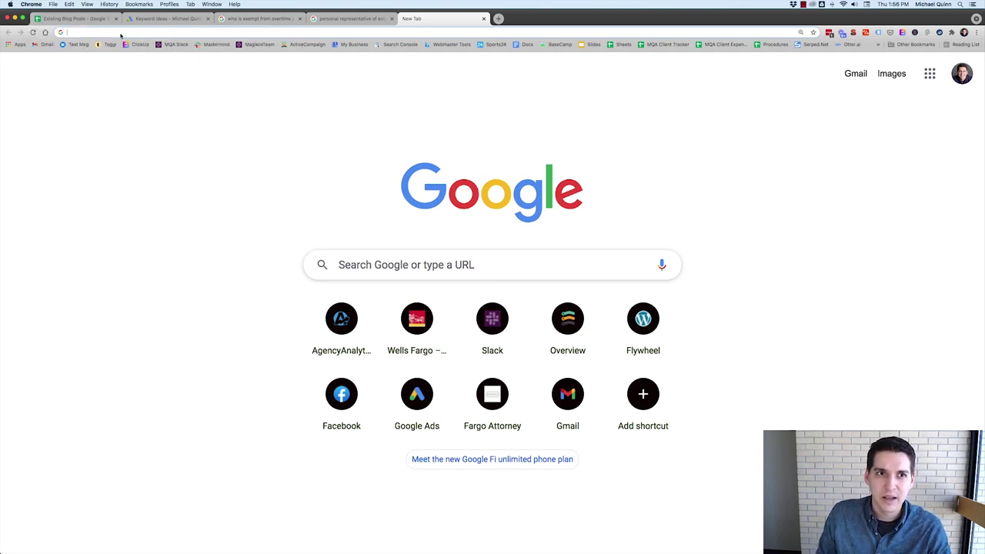
pyautogui.press('super+1')
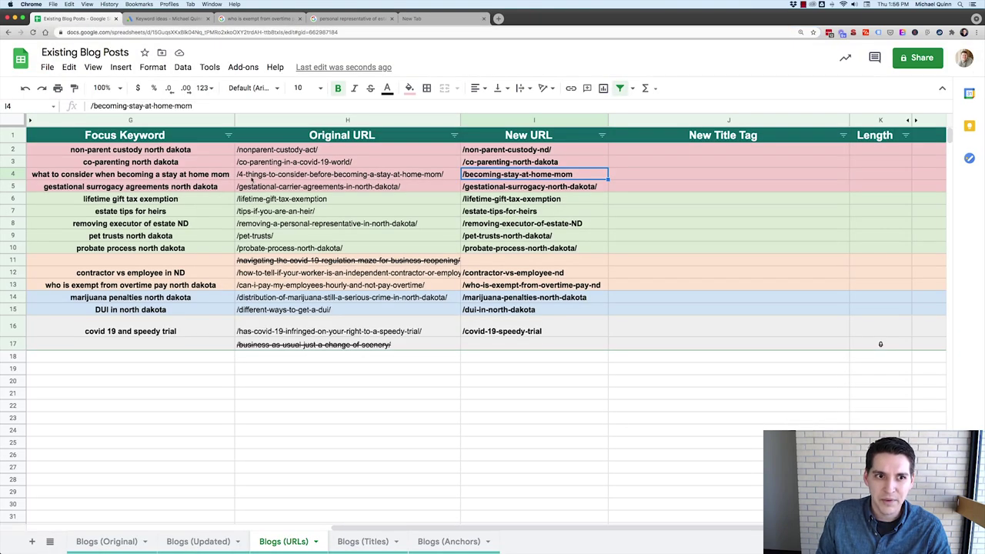
pyautogui.doubleClick(251, 177)
pyautogui.click(172, 176)
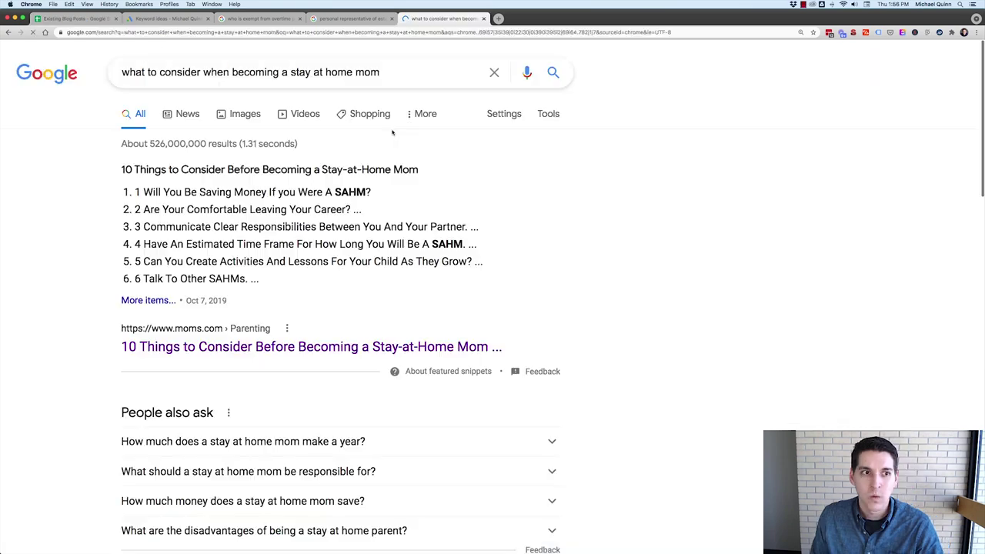
pyautogui.scroll(-2, 385, 154)
pyautogui.scroll(2, 354, 161)
pyautogui.scroll(-3, 351, 159)
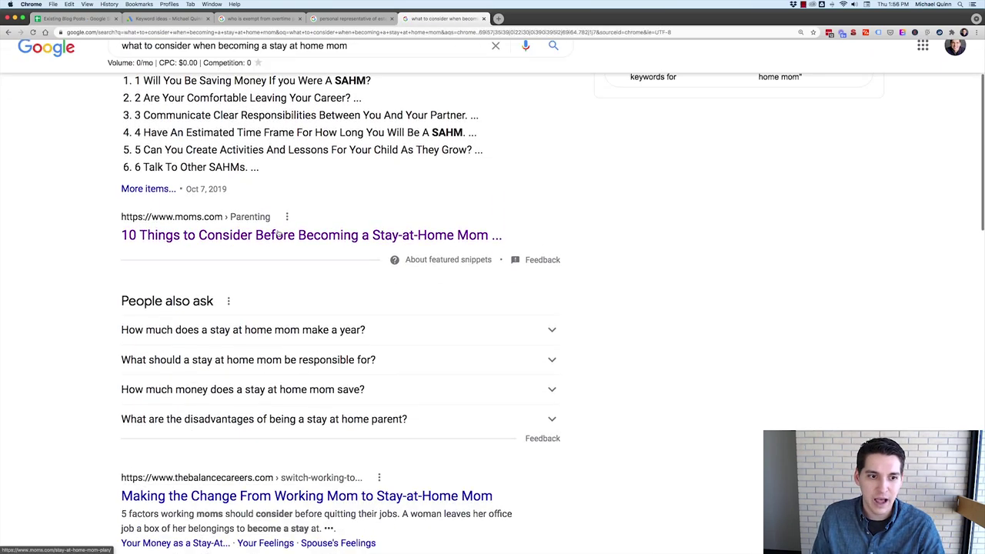
# Open the ranking stay-at-home mom articles in new tabs, examine their URLs, and return to the blog posts spreadsheet.
pyautogui.rightClick(281, 229)
pyautogui.click(315, 233)
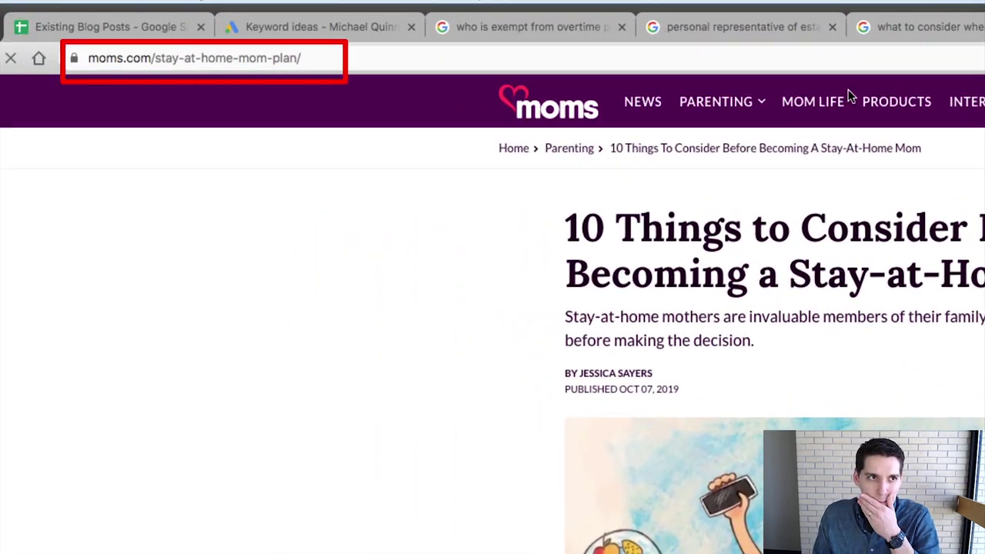
pyautogui.press('super+1')
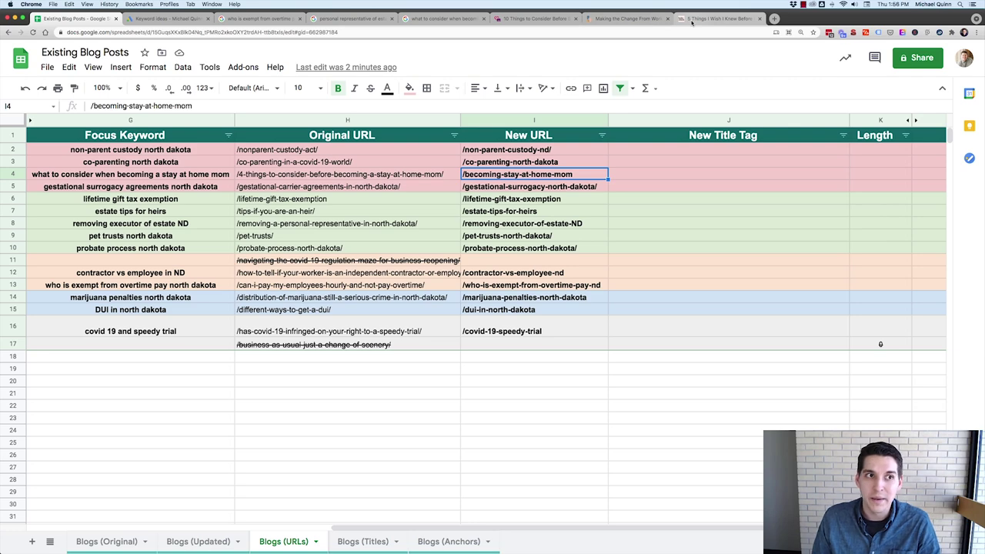
pyautogui.click(692, 19)
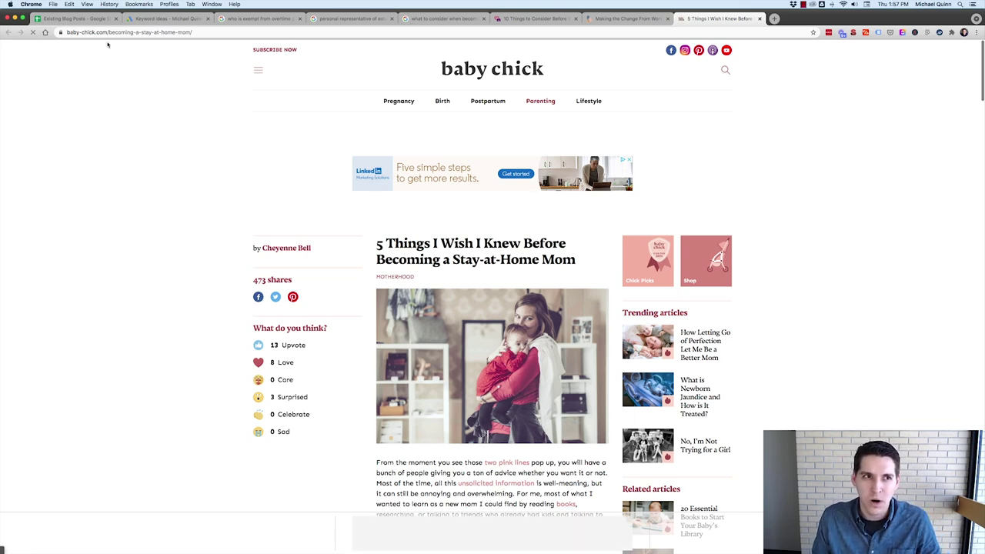
pyautogui.click(77, 18)
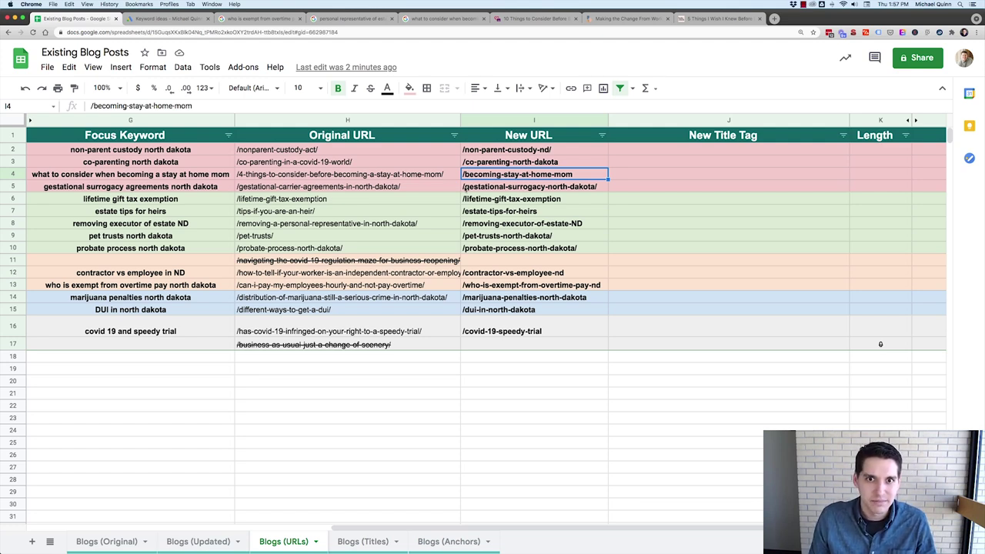
# Review the gestational surrogacy post's new URL and compare the lifetime gift tax exemption post's new URL with its focus keyword.
pyautogui.click(465, 189)
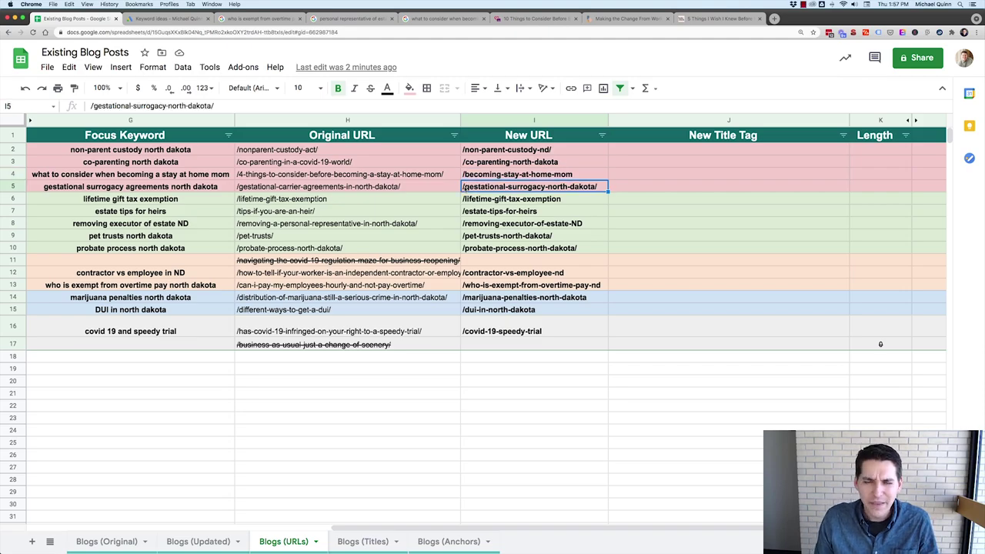
pyautogui.click(465, 200)
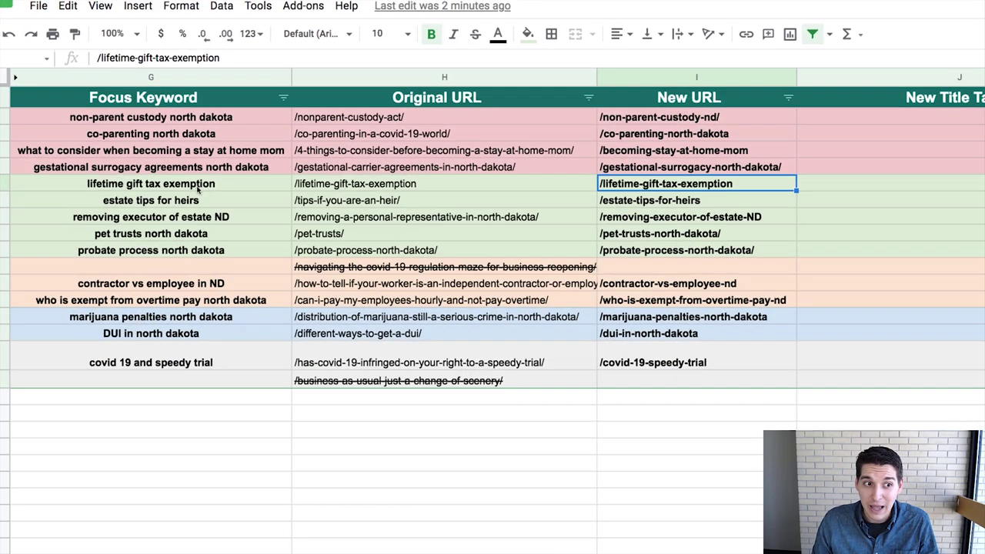
pyautogui.click(165, 201)
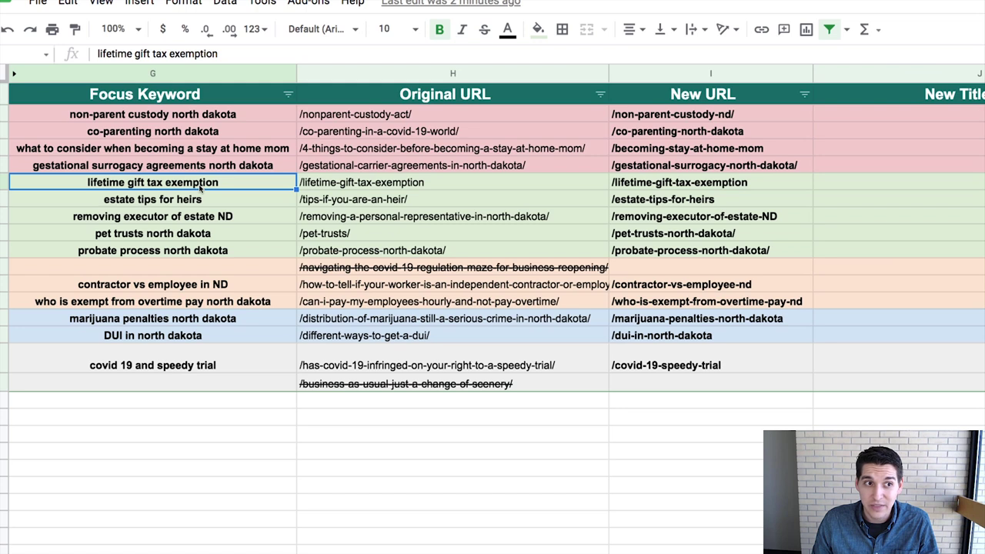
pyautogui.click(677, 188)
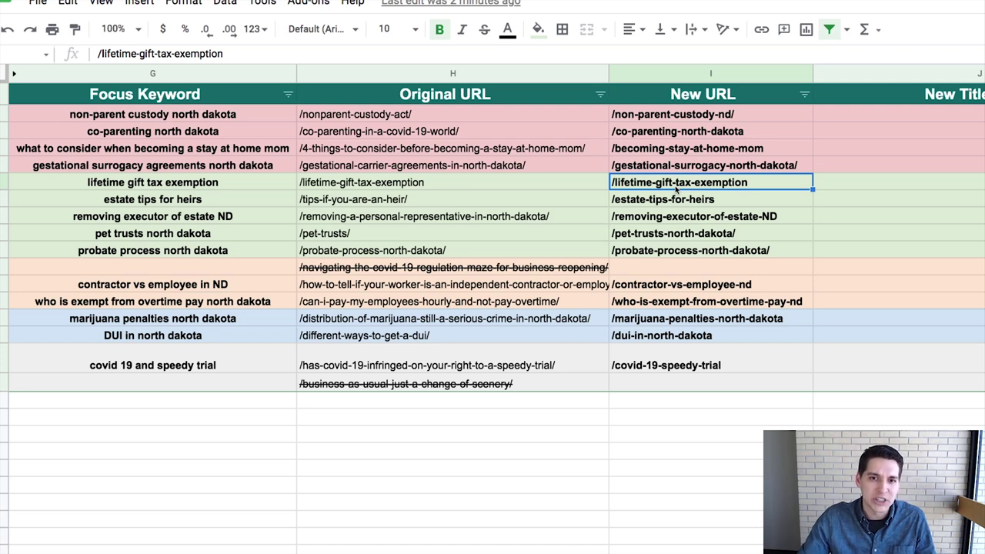
# Compare the estate executor removal post's new URL with the wording of its focus keyword.
pyautogui.click(684, 219)
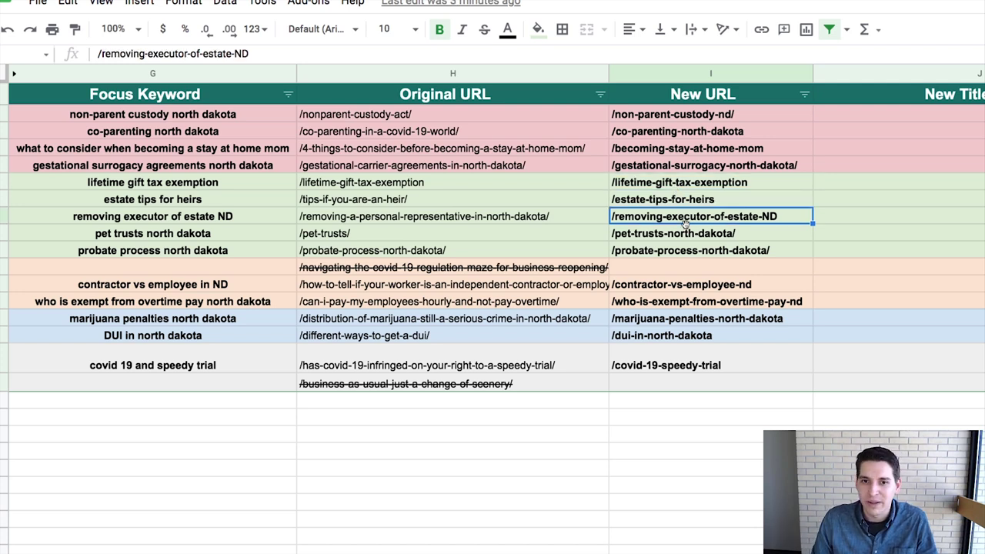
pyautogui.click(153, 220)
pyautogui.hotkey('ctrl', 'a')
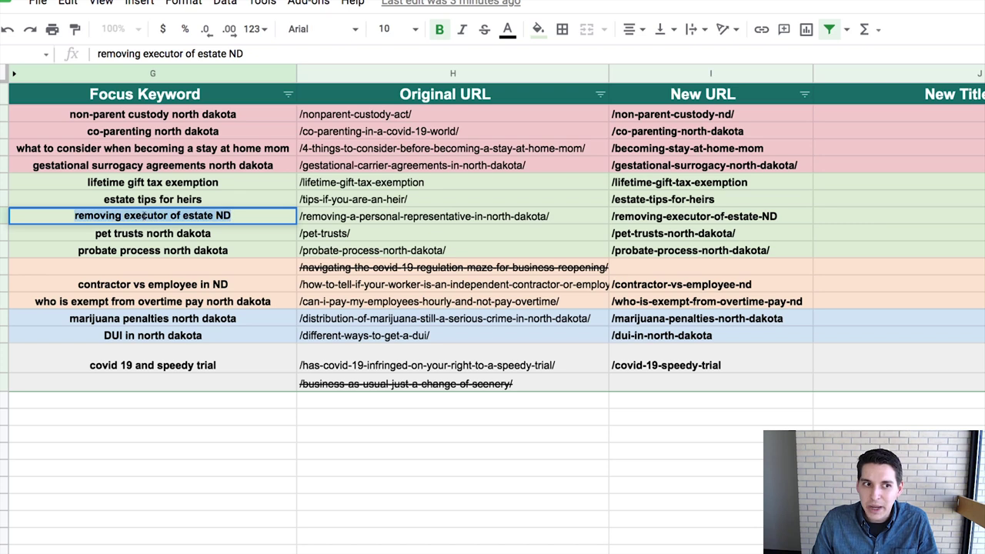
pyautogui.press('Escape')
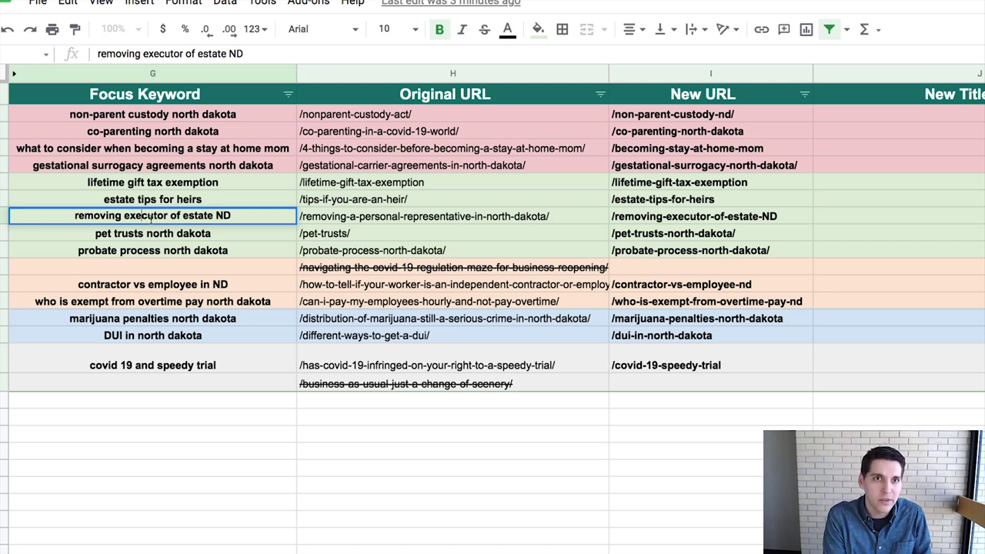
# Compare the phrase "Personal Representative" in the executor removal post's new title with its original URL and focus keyword.
pyautogui.click(326, 221)
pyautogui.hscroll(-10, 326, 221)
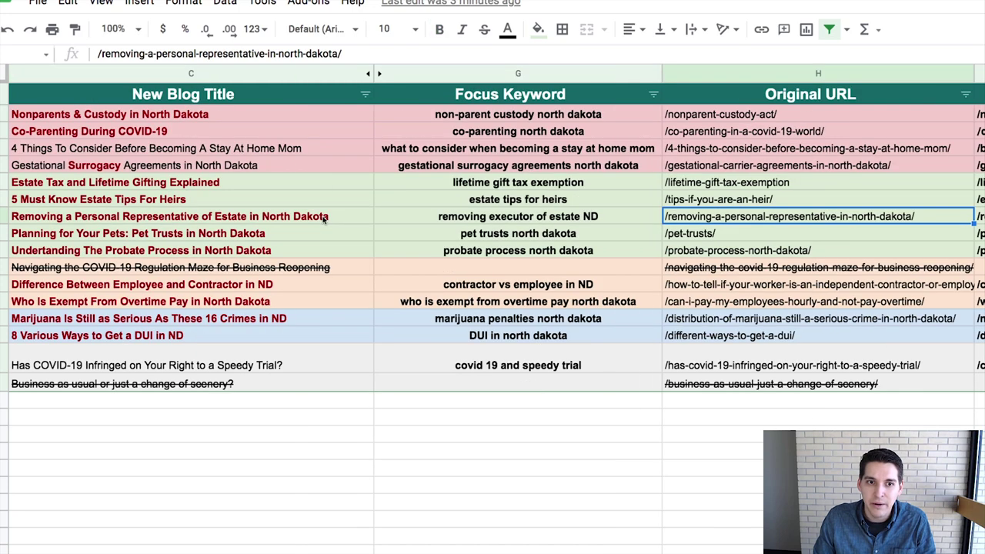
pyautogui.click(458, 221)
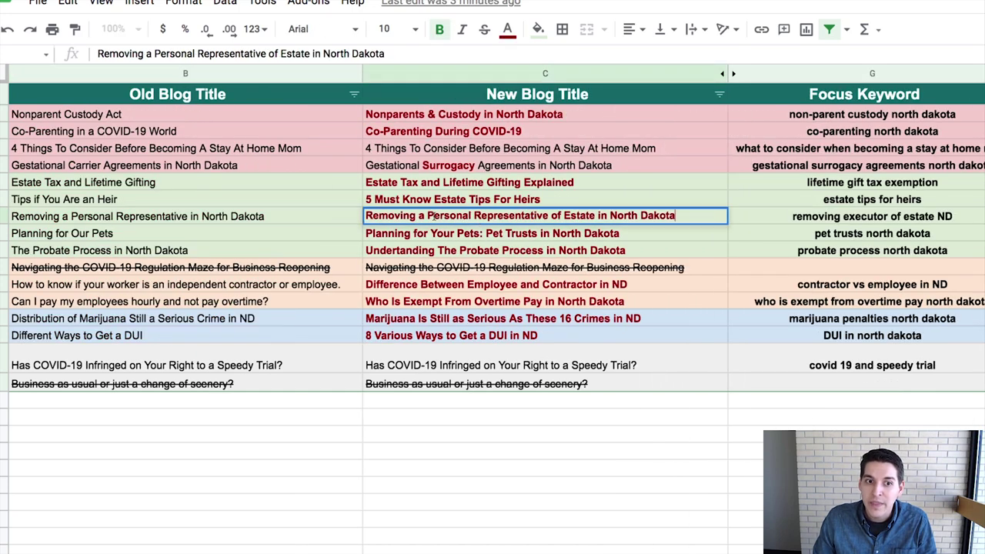
pyautogui.moveTo(428, 216); pyautogui.dragTo(549, 217)
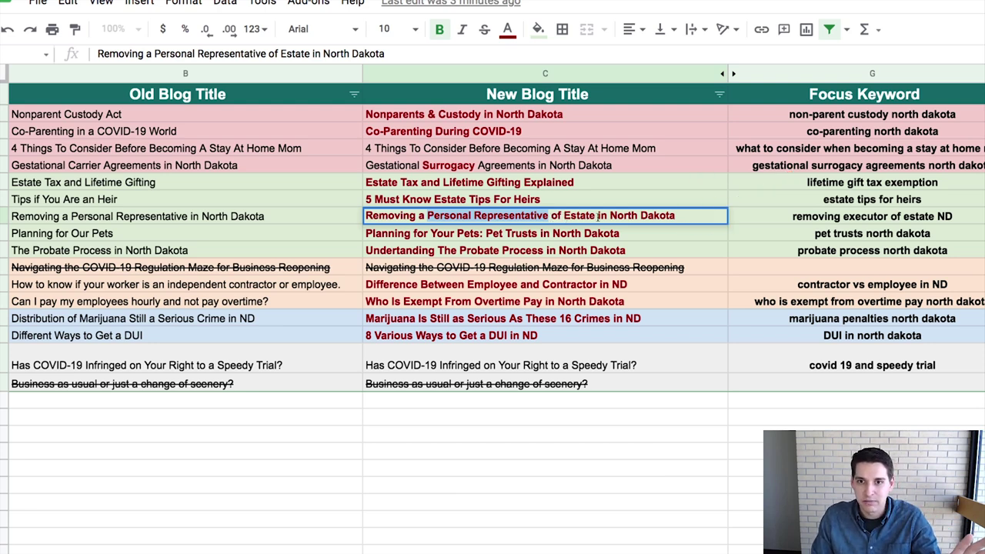
pyautogui.click(800, 220)
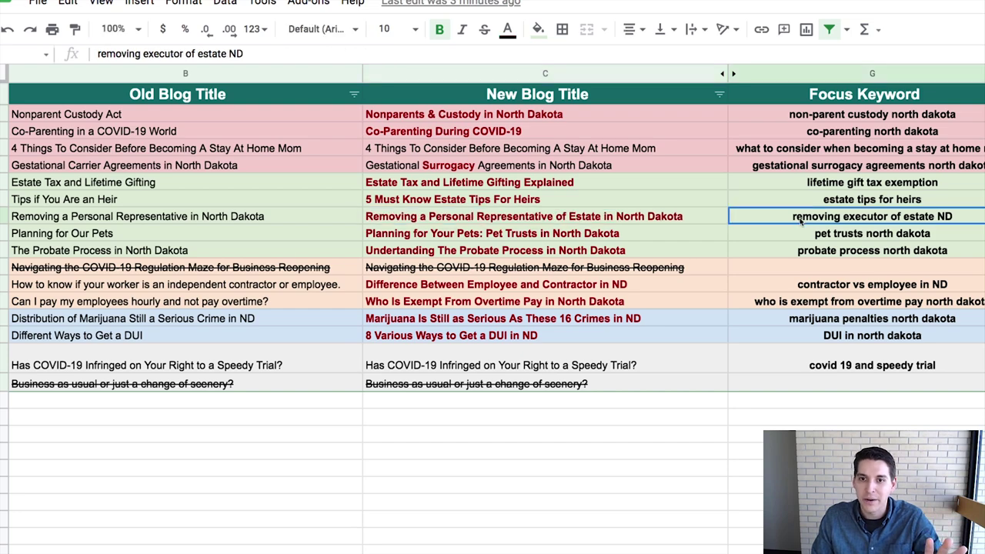
# Highlight the word "executor" in the new URL of the estate executor removal post.
pyautogui.hscroll(10, 799, 221)
pyautogui.hscroll(-3, 798, 221)
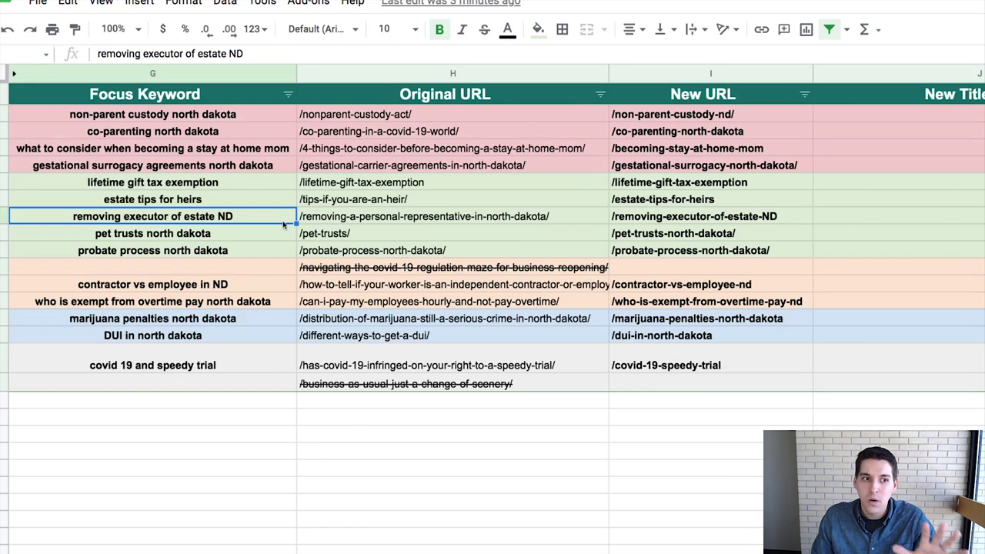
pyautogui.tripleClick(685, 215)
pyautogui.doubleClick(685, 215)
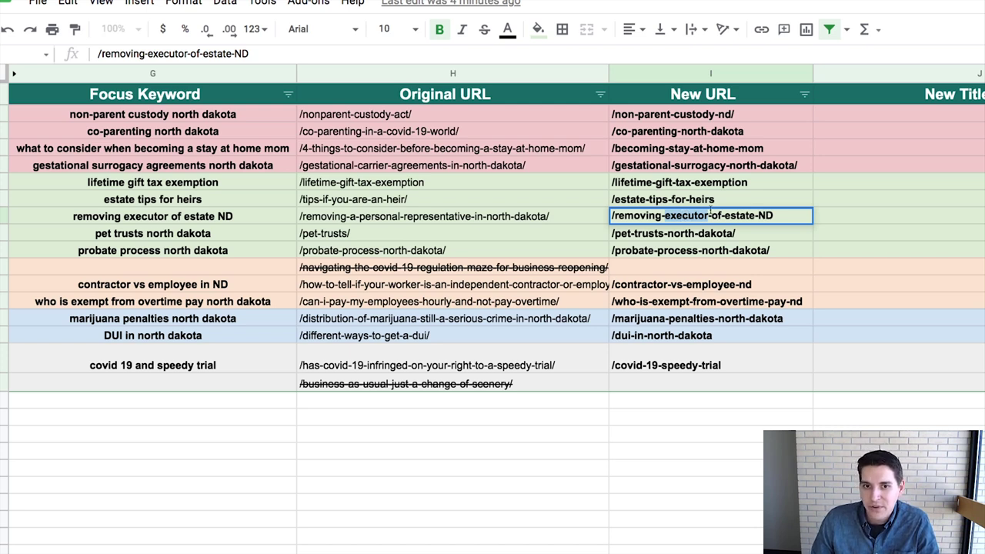
# Review the pet trusts and probate process new URLs and look over the whole New URL column.
pyautogui.moveTo(687, 237); pyautogui.dragTo(689, 249)
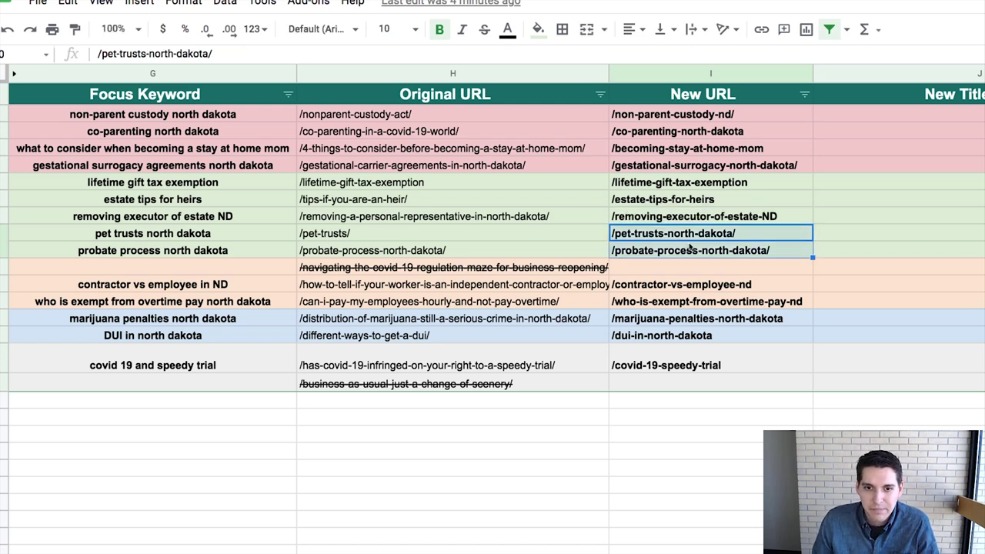
pyautogui.click(719, 187)
pyautogui.moveTo(715, 118); pyautogui.dragTo(720, 381)
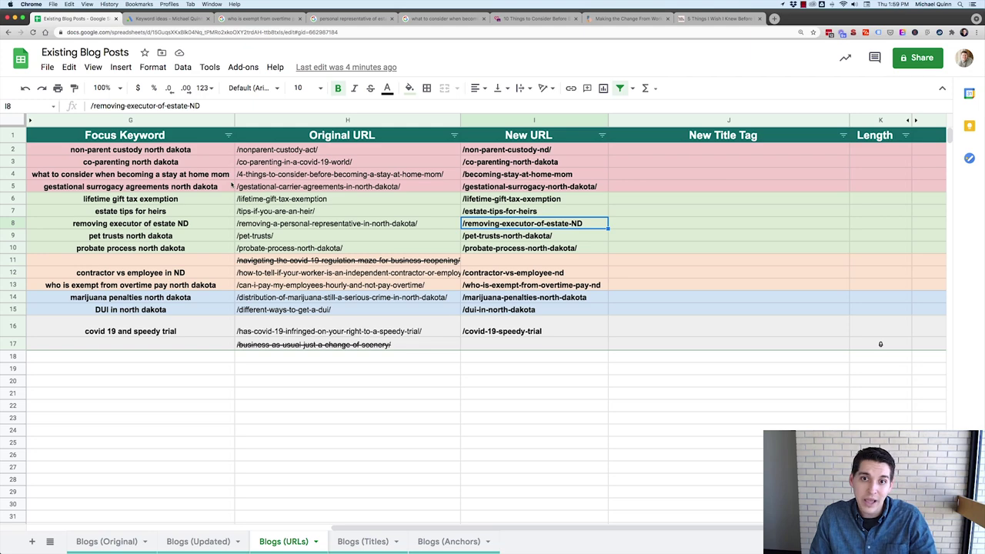
# Switch to the Blogs (Titles) sheet and review the New Title Tag column beside the new URLs and lengths.
pyautogui.moveTo(697, 152); pyautogui.dragTo(692, 331)
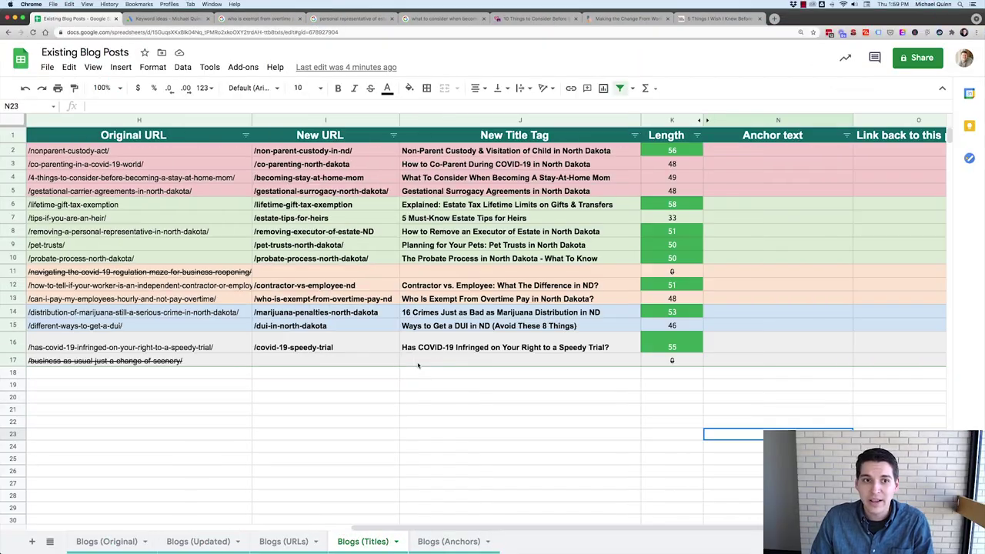
pyautogui.hscroll(-3, 418, 366)
pyautogui.hscroll(3, 418, 366)
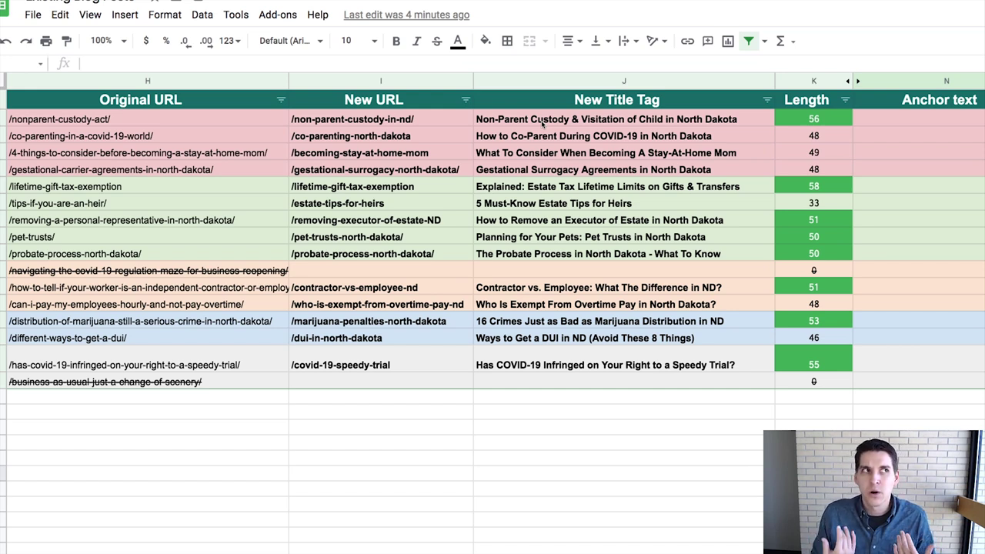
pyautogui.click(542, 123)
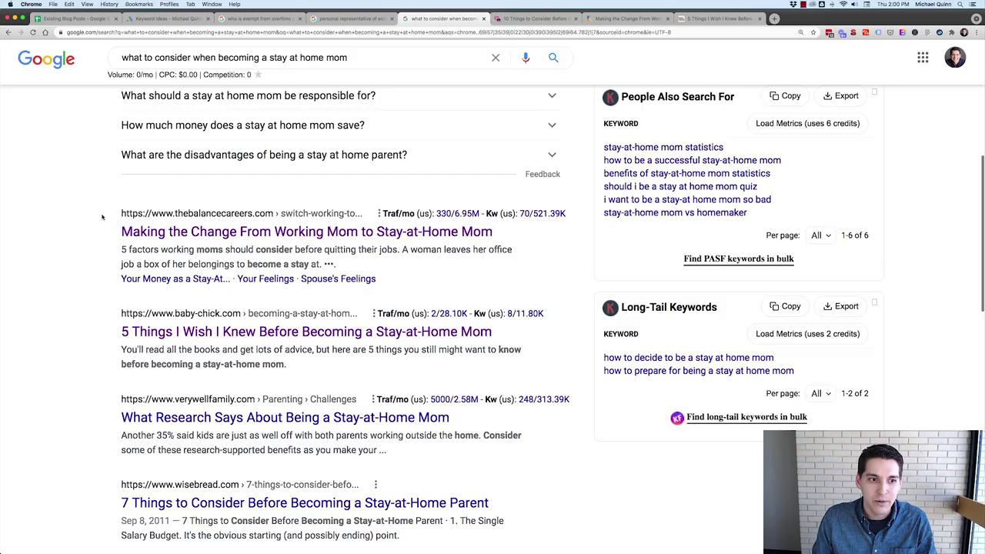
# Examine the titles of the top Google results for "what to consider when becoming a stay at home mom", highlighting the working-mom article's title.
pyautogui.scroll(5, 116, 207)
pyautogui.scroll(-1, 119, 203)
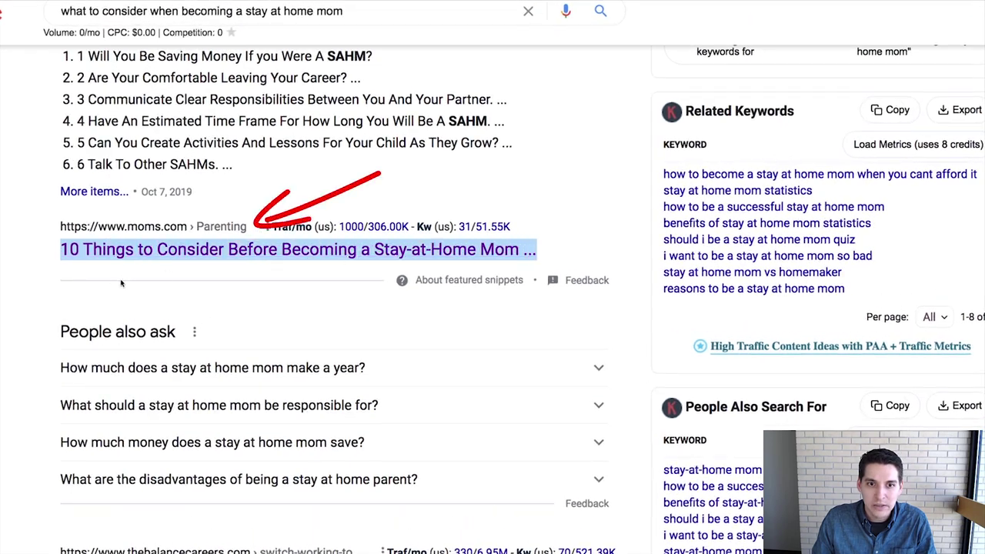
pyautogui.scroll(-5, 22, 246)
pyautogui.moveTo(48, 211); pyautogui.dragTo(526, 199)
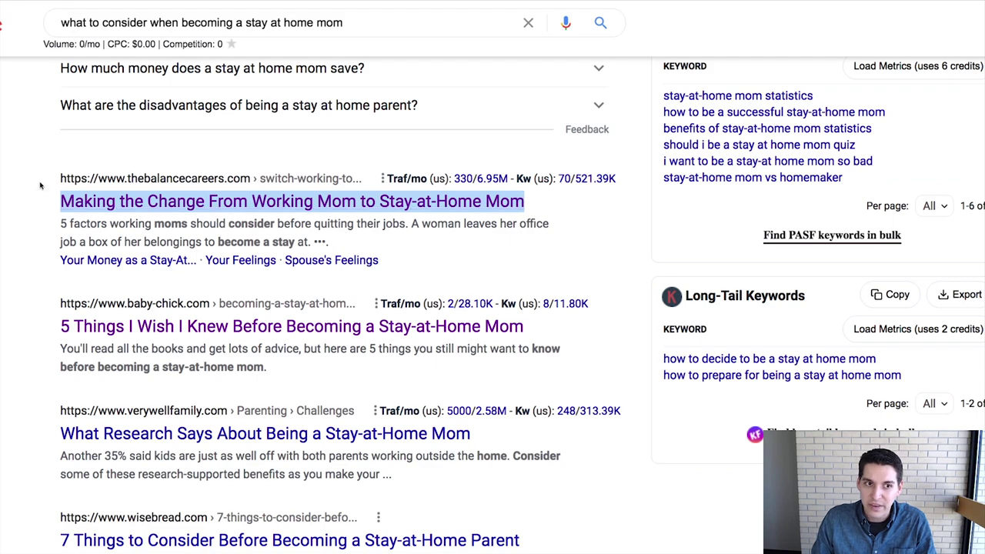
pyautogui.scroll(1, 40, 185)
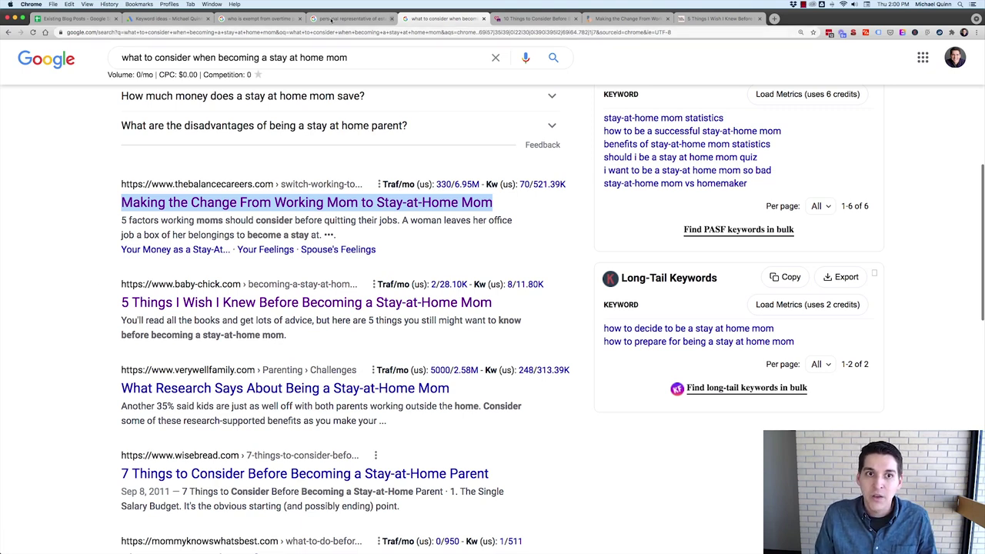
# Switch to the Existing Blog Posts spreadsheet and compare the non-parent custody post's focus keyword with its new title tag.
pyautogui.click(75, 18)
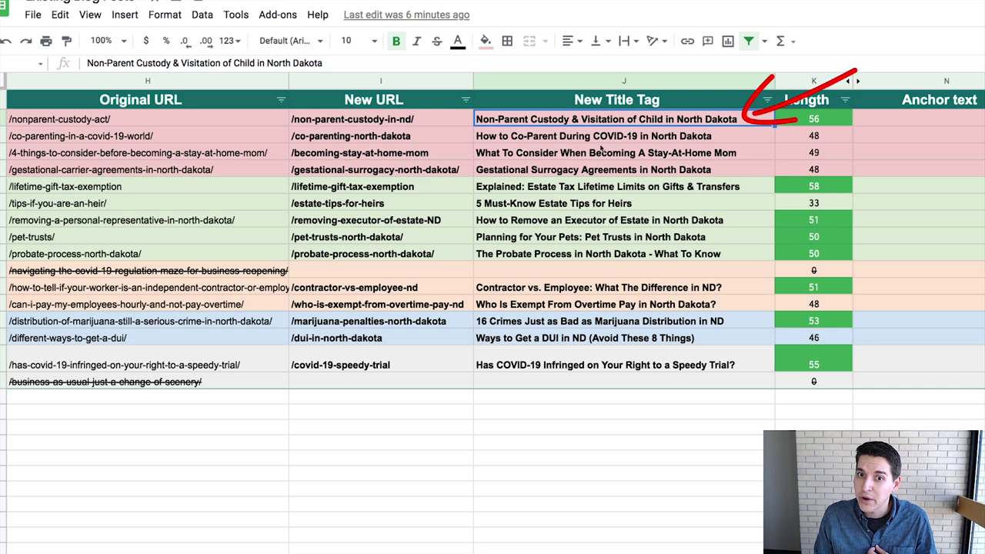
pyautogui.hscroll(-3, 289, 127)
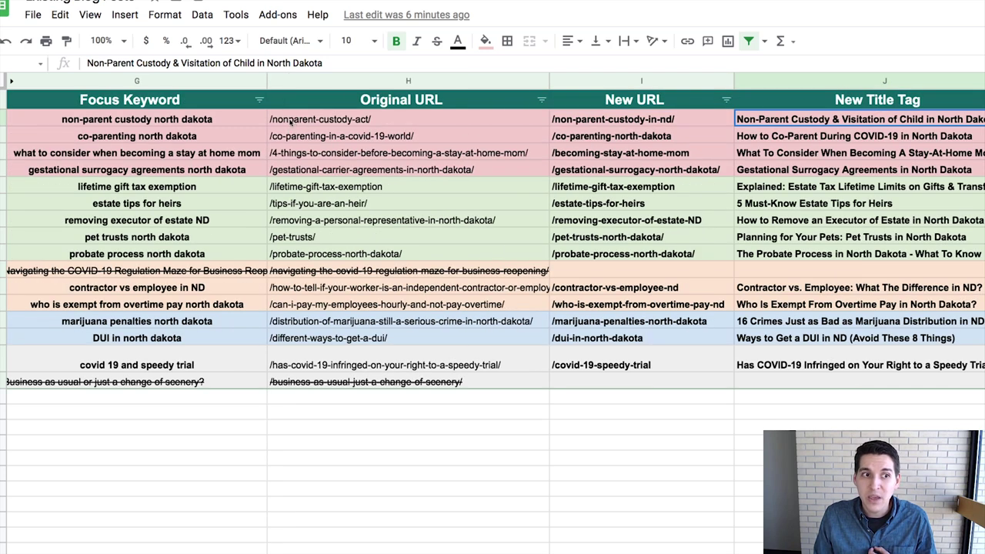
pyautogui.click(230, 121)
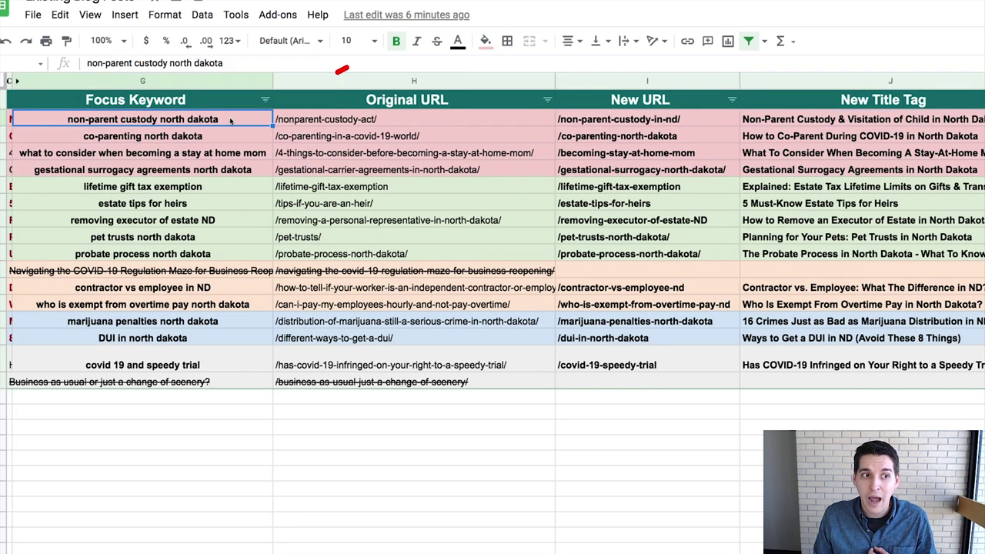
pyautogui.hscroll(1, 462, 231)
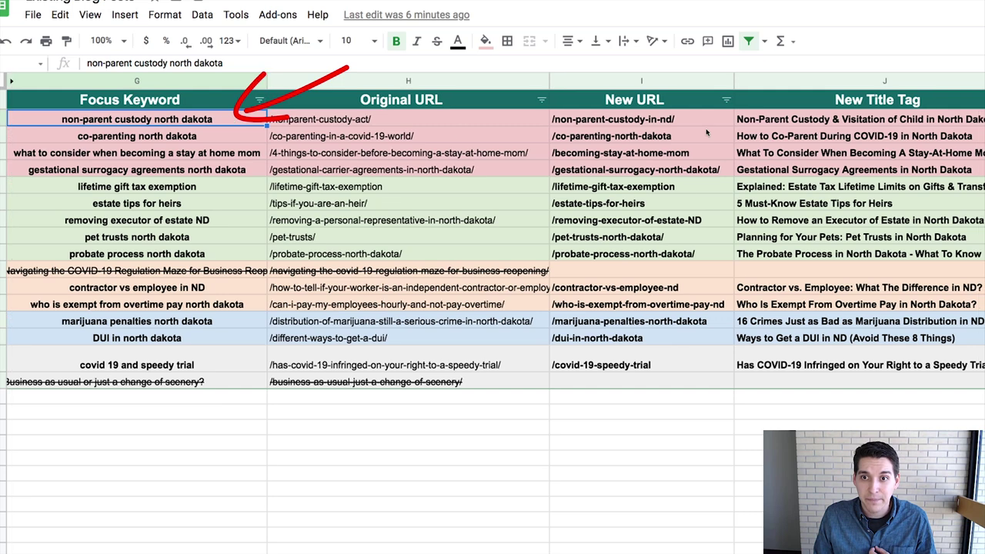
pyautogui.click(883, 126)
pyautogui.hscroll(2, 816, 121)
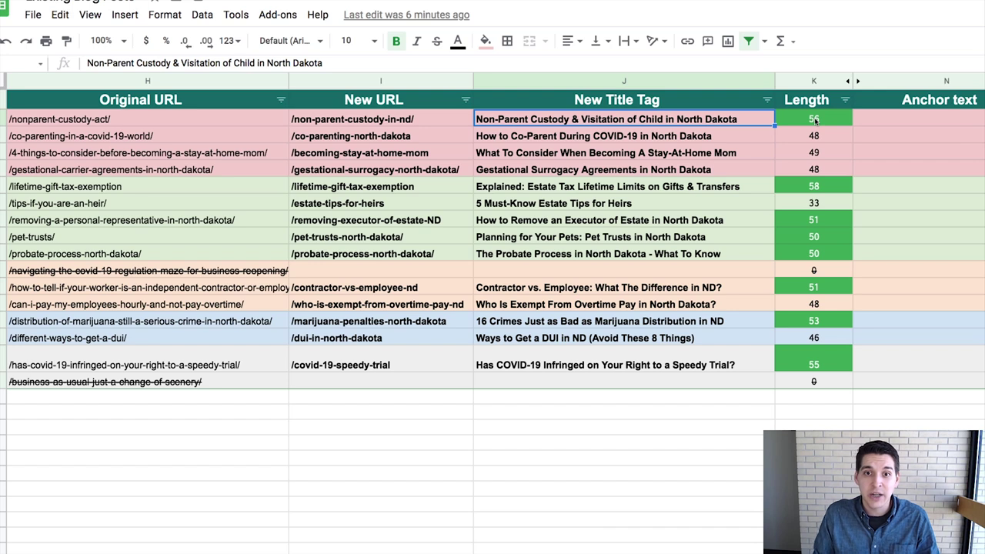
# Inspect the full text of the non-parent custody title tag and check the co-parenting title tag and its length.
pyautogui.doubleClick(648, 121)
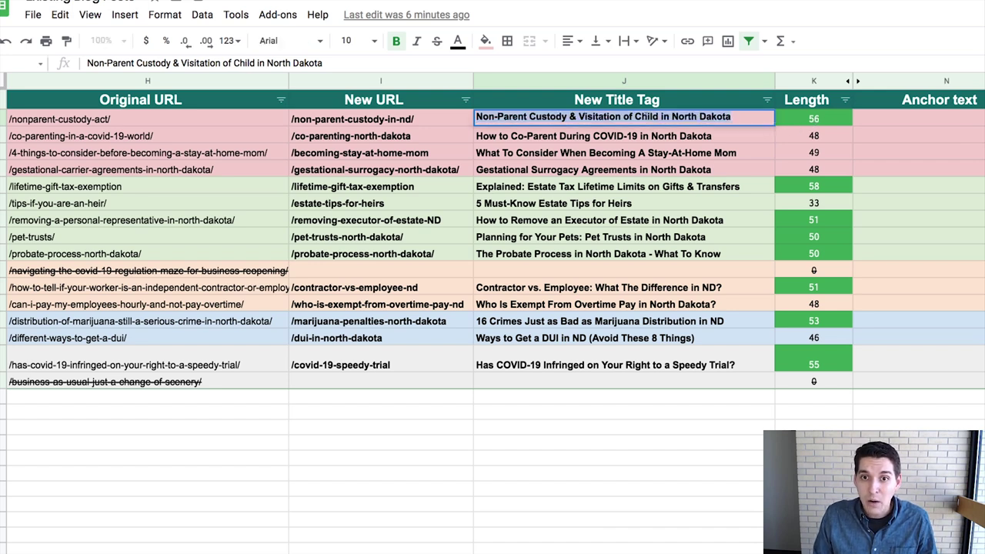
pyautogui.press('Return')
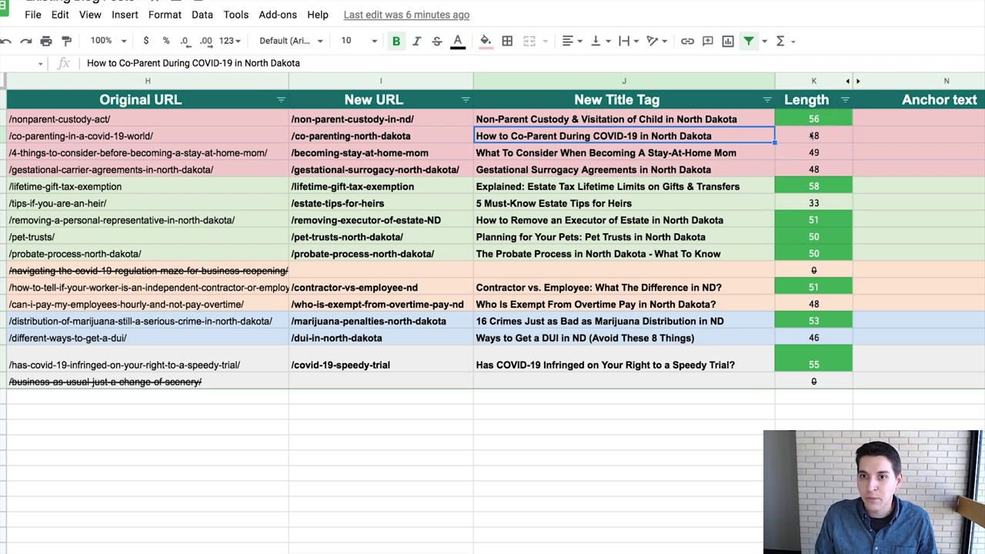
pyautogui.click(735, 120)
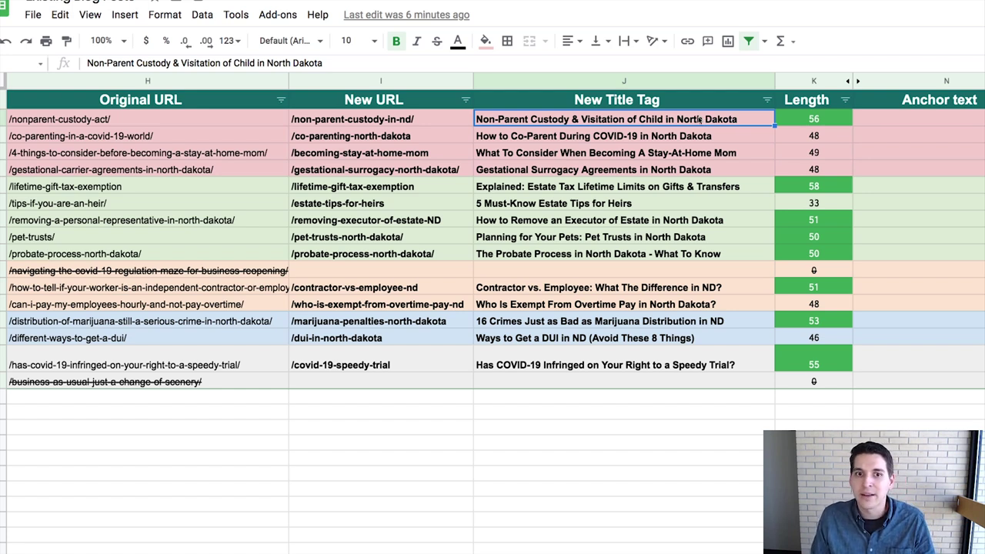
# Compare the stay-at-home mom post's new title tag with its focus keyword.
pyautogui.click(656, 154)
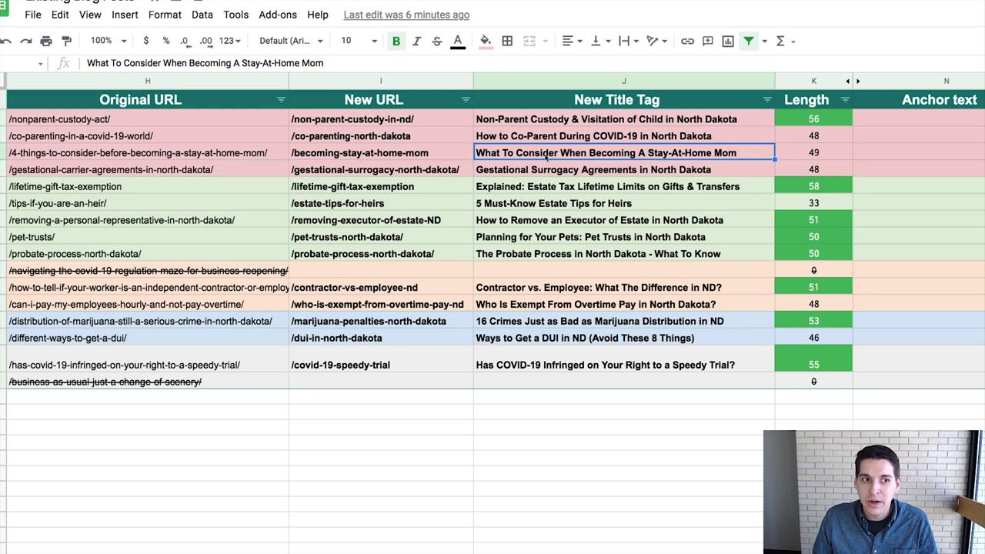
pyautogui.hscroll(-3, 547, 157)
pyautogui.click(169, 154)
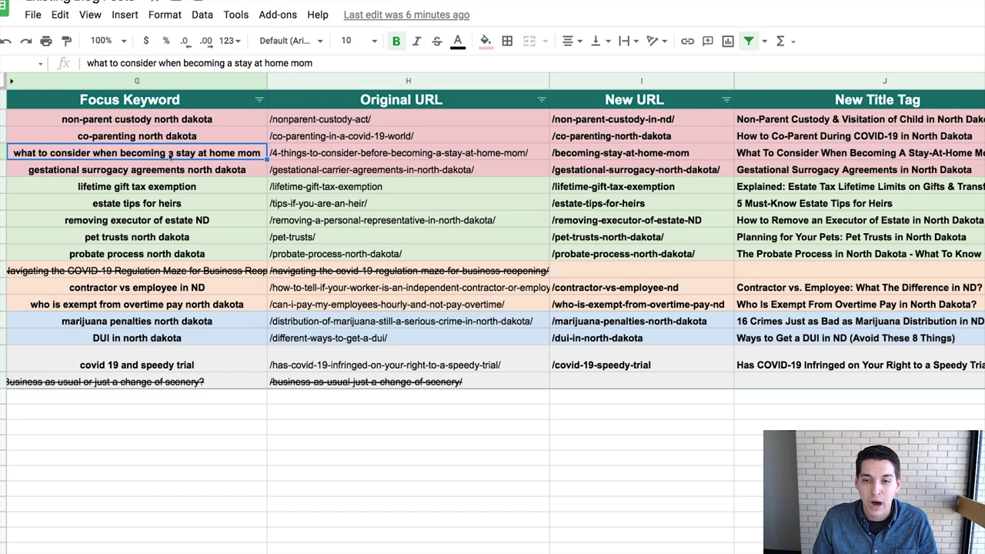
pyautogui.hscroll(3, 170, 154)
pyautogui.click(530, 154)
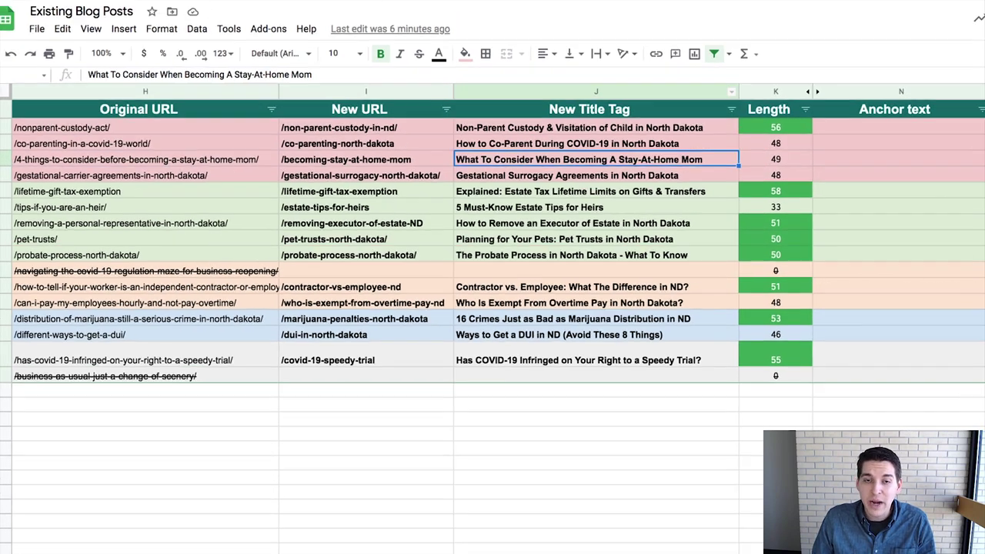
# Return to the stay-at-home mom Google search and examine how the featured snippet and all ranking results word their titles.
pyautogui.click(447, 17)
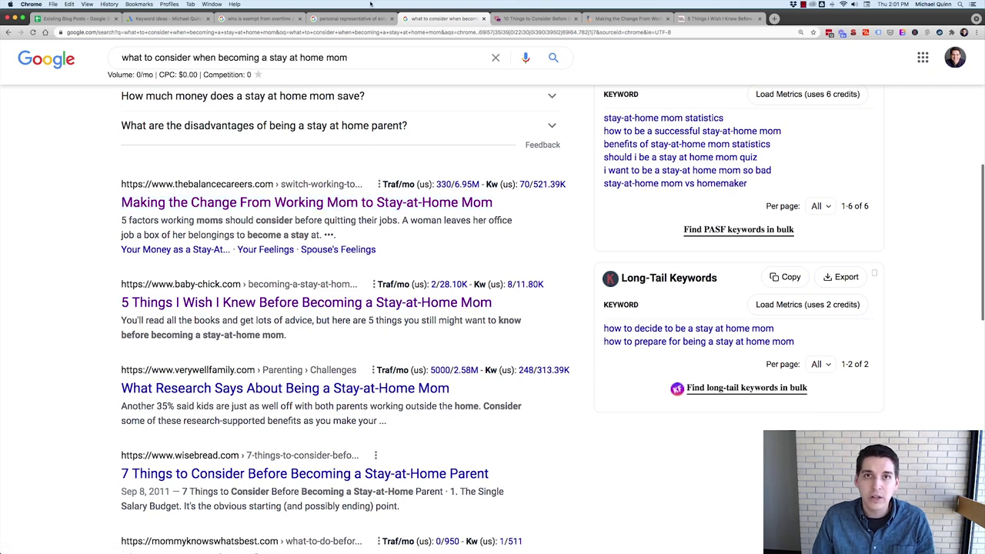
pyautogui.scroll(5, 273, 235)
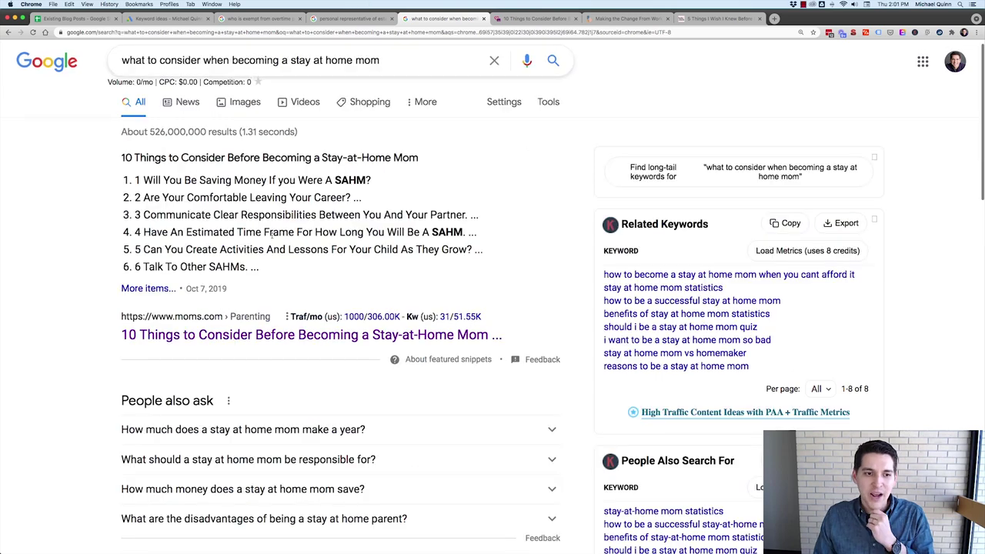
pyautogui.scroll(-2, 274, 235)
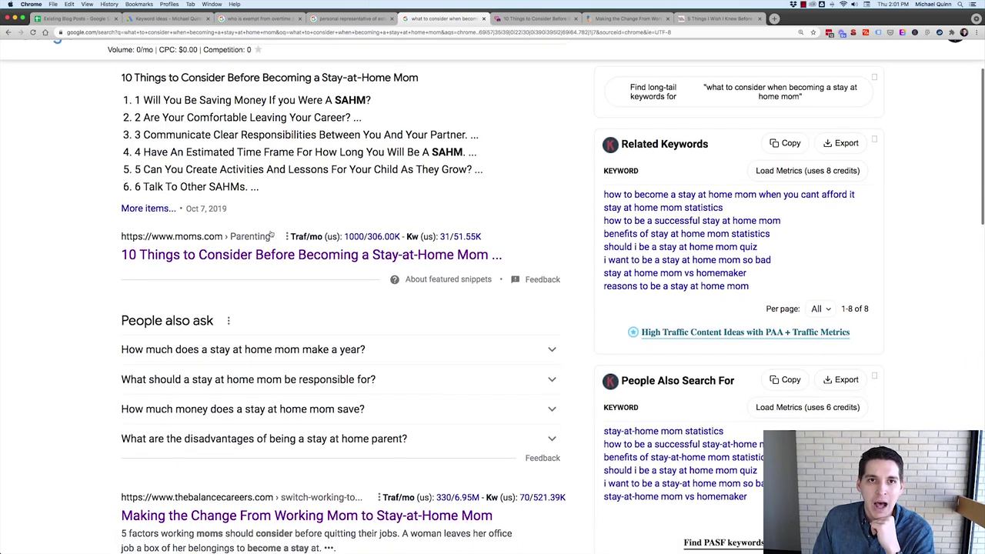
pyautogui.scroll(-1, 270, 234)
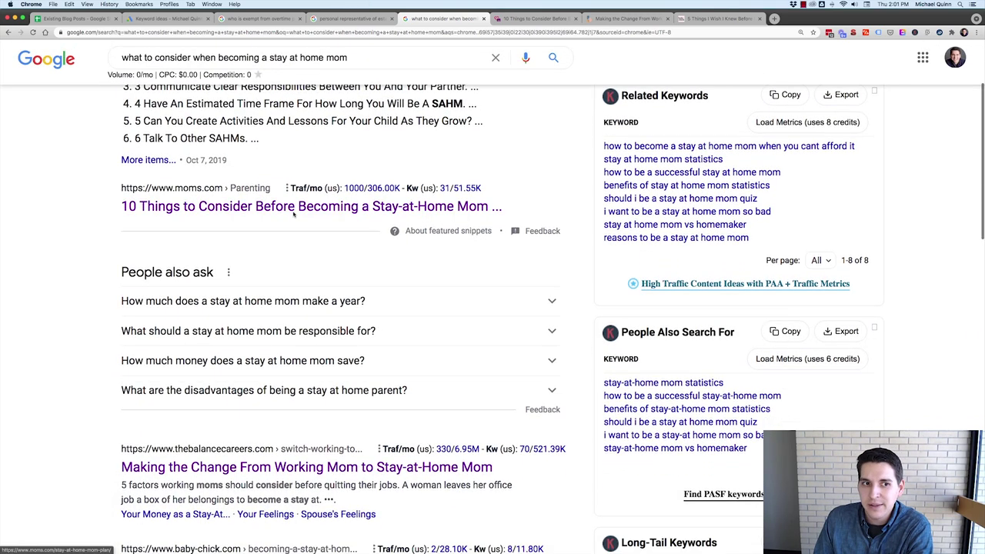
pyautogui.scroll(-5, 284, 221)
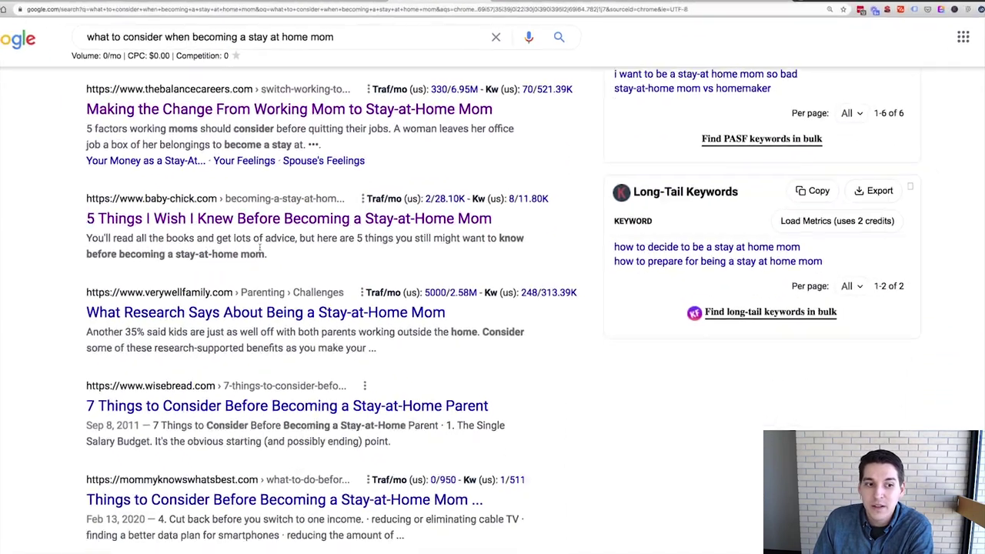
pyautogui.scroll(-3, 198, 211)
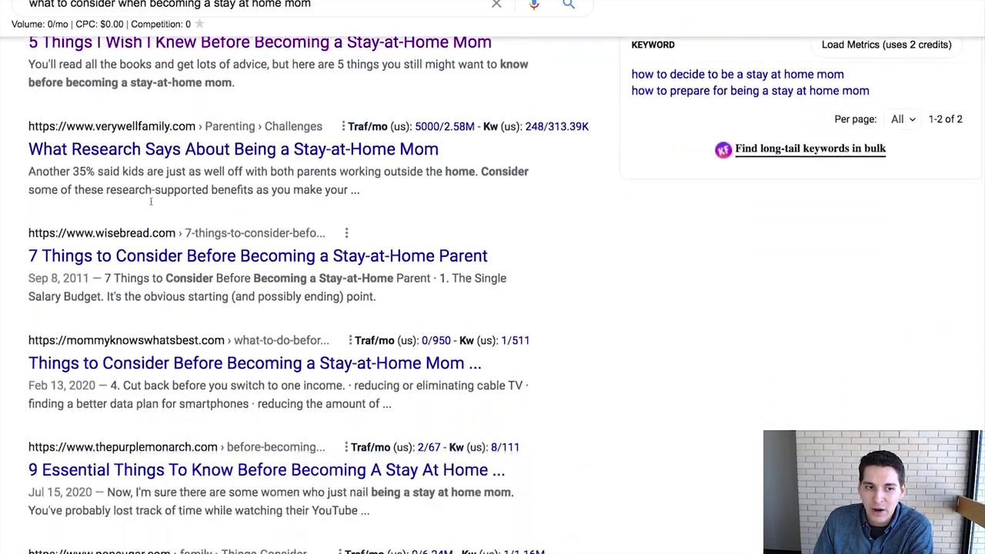
pyautogui.scroll(-3, 151, 202)
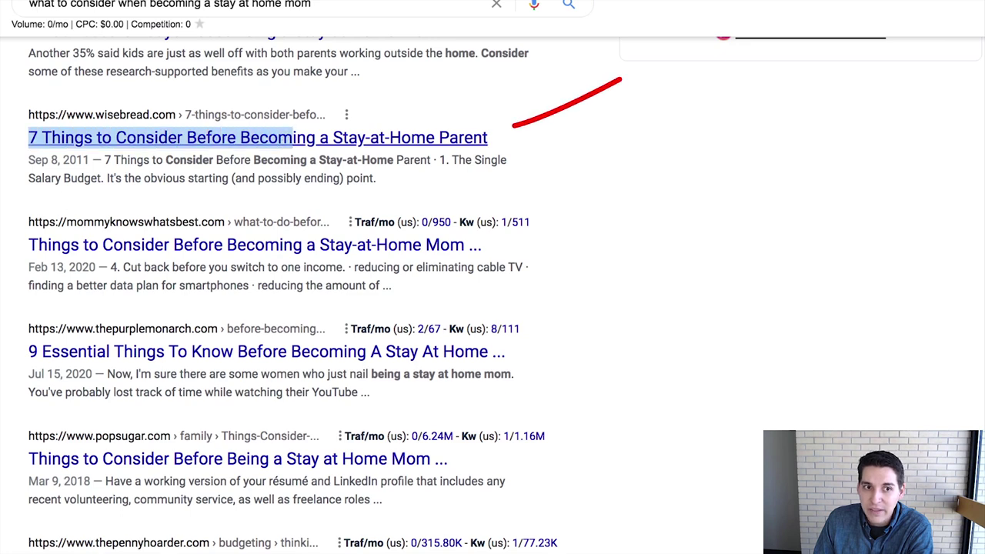
pyautogui.scroll(-1, 231, 248)
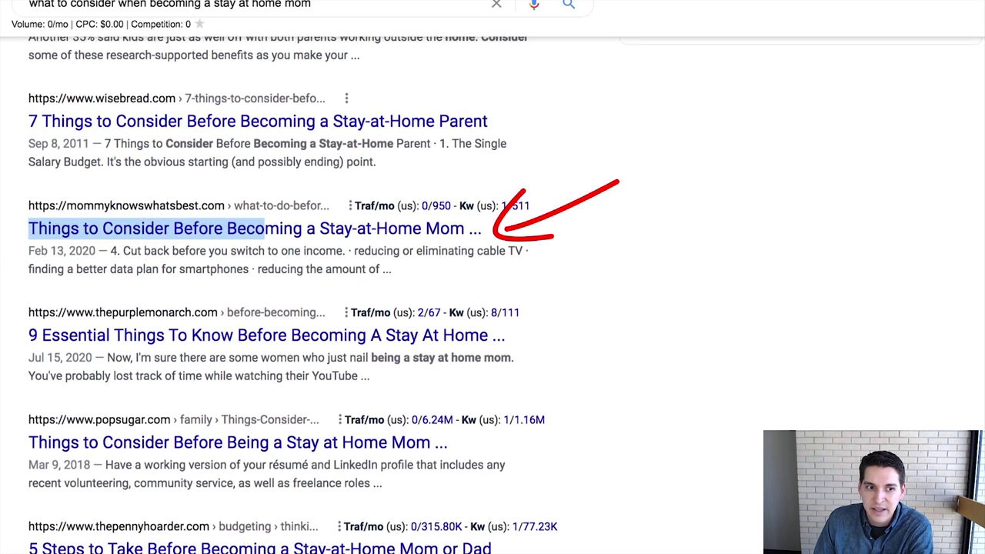
pyautogui.scroll(-3, 279, 319)
pyautogui.scroll(-3, 277, 307)
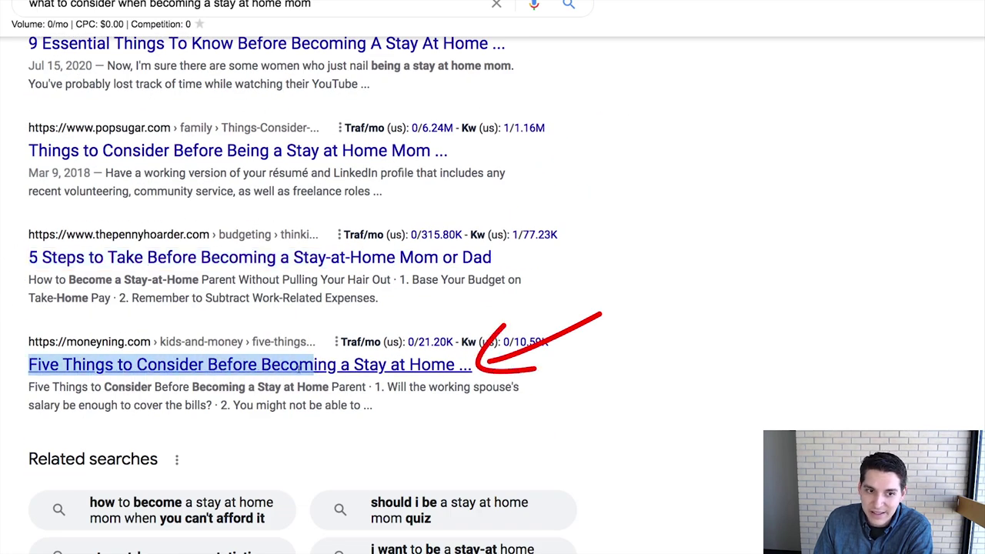
pyautogui.scroll(10, 318, 368)
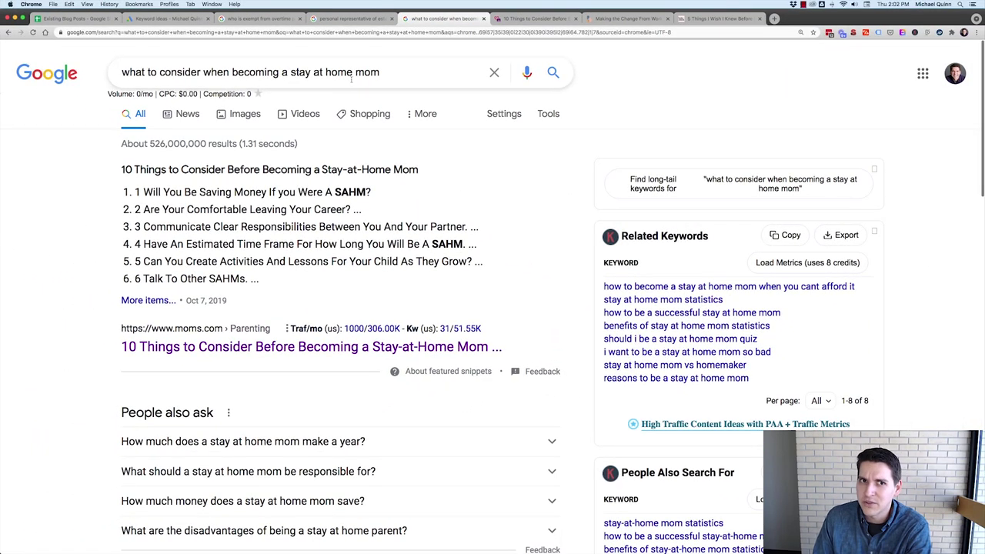
pyautogui.scroll(-7, 328, 112)
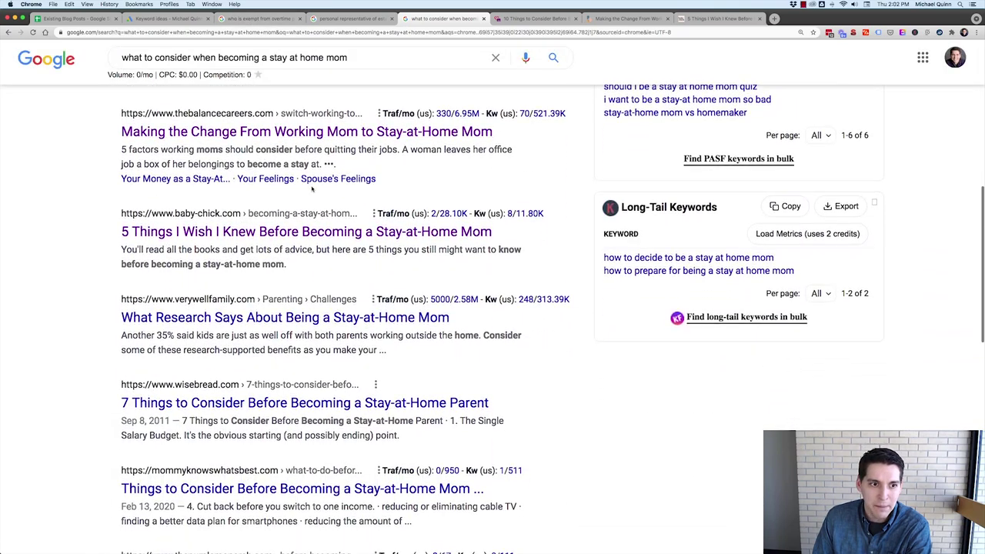
# Switch back to the spreadsheet and check the estate tips for heirs post's new title tag and its length formula.
pyautogui.press('super+1')
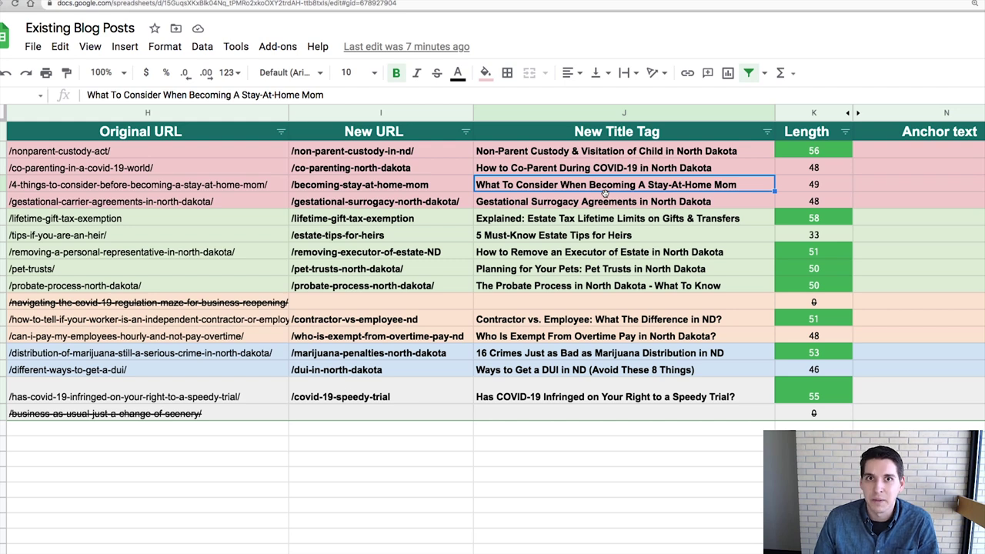
pyautogui.click(541, 237)
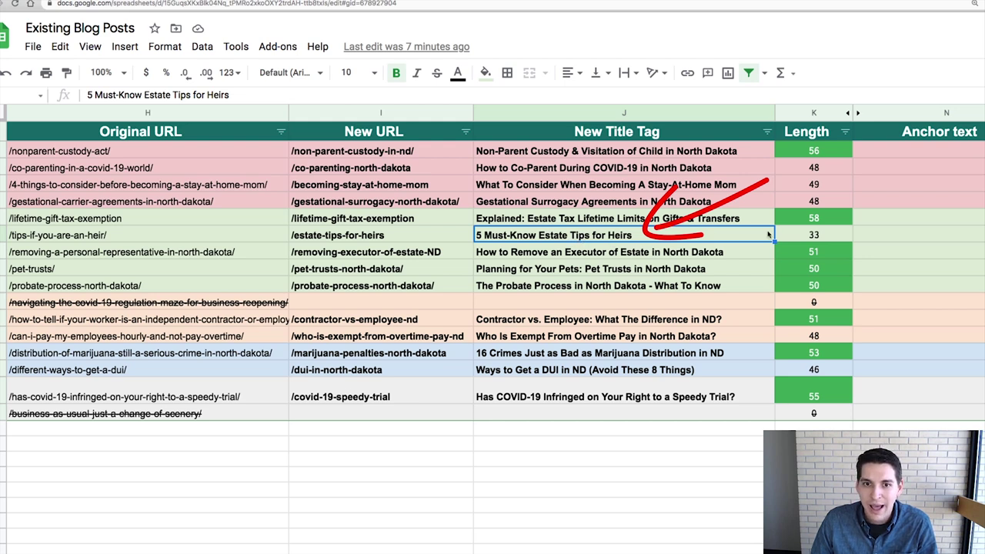
pyautogui.click(842, 240)
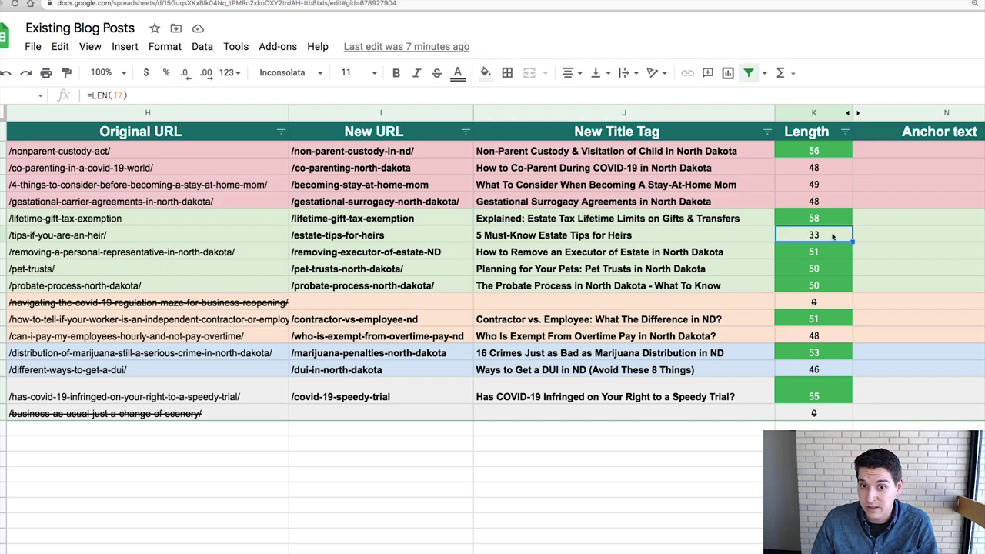
pyautogui.press('Left')
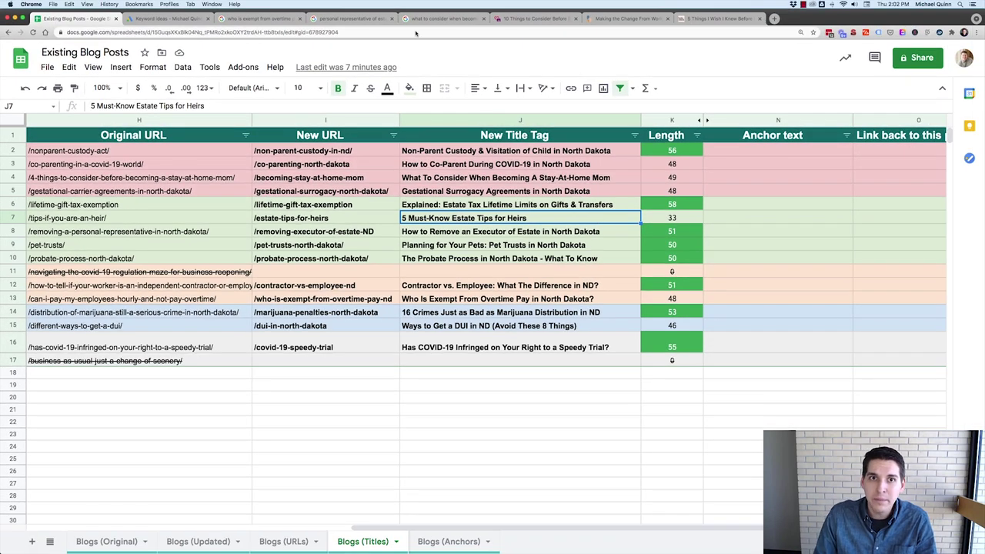
# Reopen the stay-at-home mom search results and check which competing titles use numbered lists and which use other wording.
pyautogui.click(443, 18)
pyautogui.scroll(-2, 318, 271)
pyautogui.scroll(-5, 318, 271)
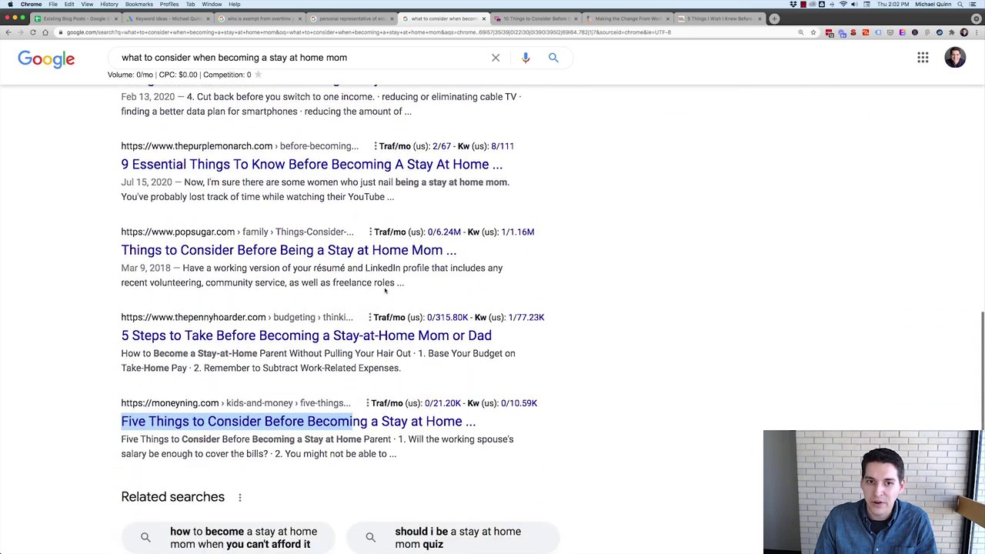
pyautogui.scroll(6, 385, 290)
pyautogui.scroll(-1, 385, 290)
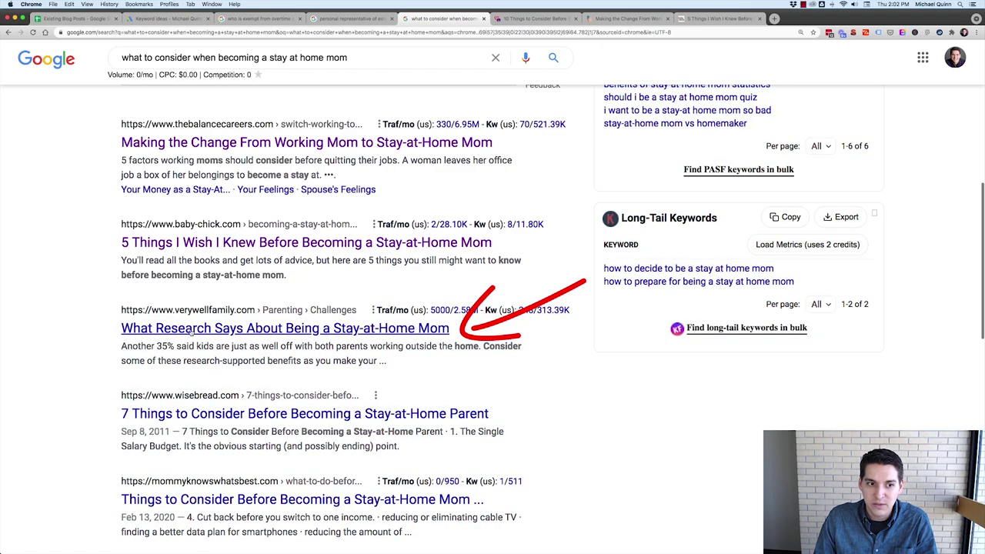
pyautogui.scroll(3, 114, 307)
pyautogui.scroll(-3, 111, 307)
pyautogui.scroll(-5, 111, 307)
# Go back to the spreadsheet and compare the executor removal post's new title tag with its focus keyword.
pyautogui.press('super+1')
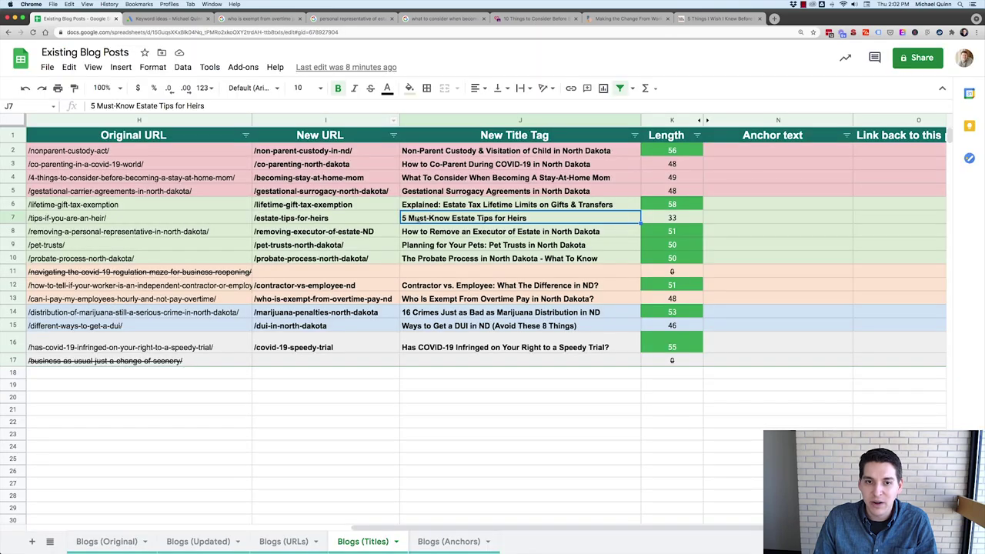
pyautogui.press('Down')
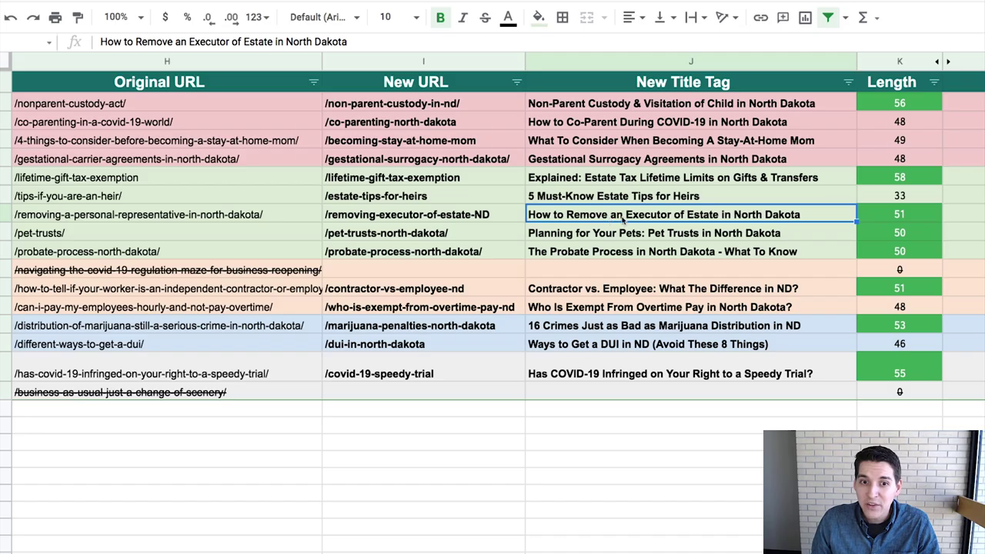
pyautogui.hscroll(-5, 627, 219)
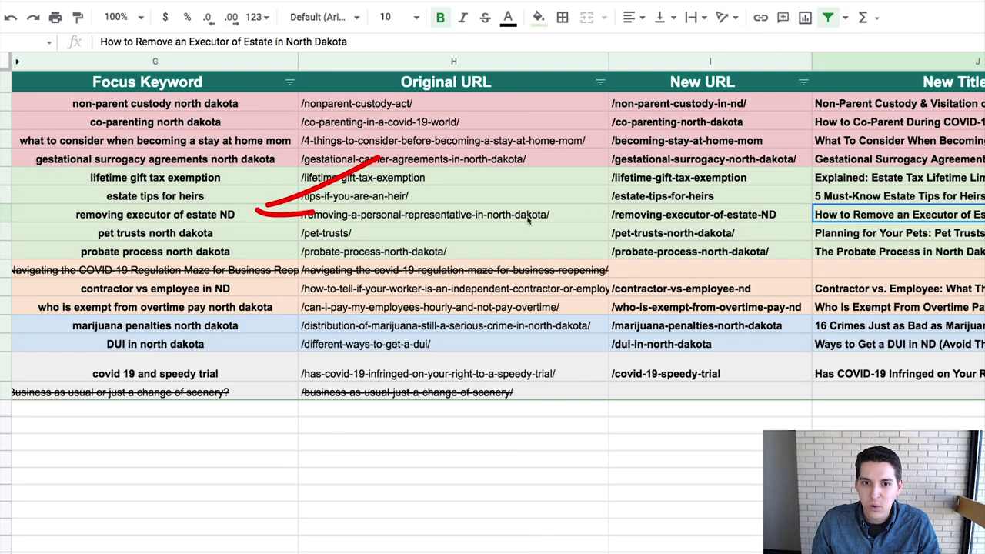
pyautogui.click(185, 219)
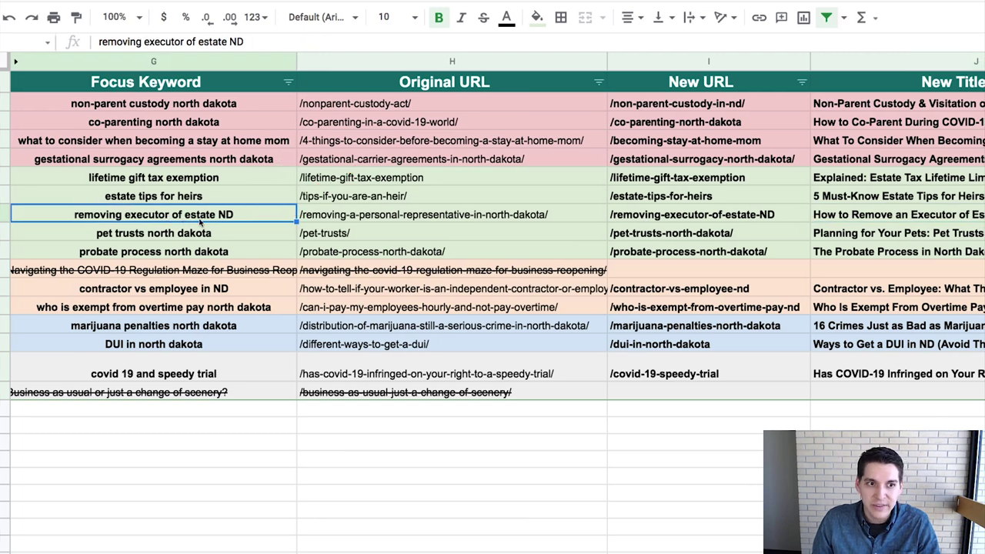
# Compare the new title tags of the executor removal, estate tips for heirs and lifetime gift tax posts.
pyautogui.hscroll(3, 185, 219)
pyautogui.click(668, 219)
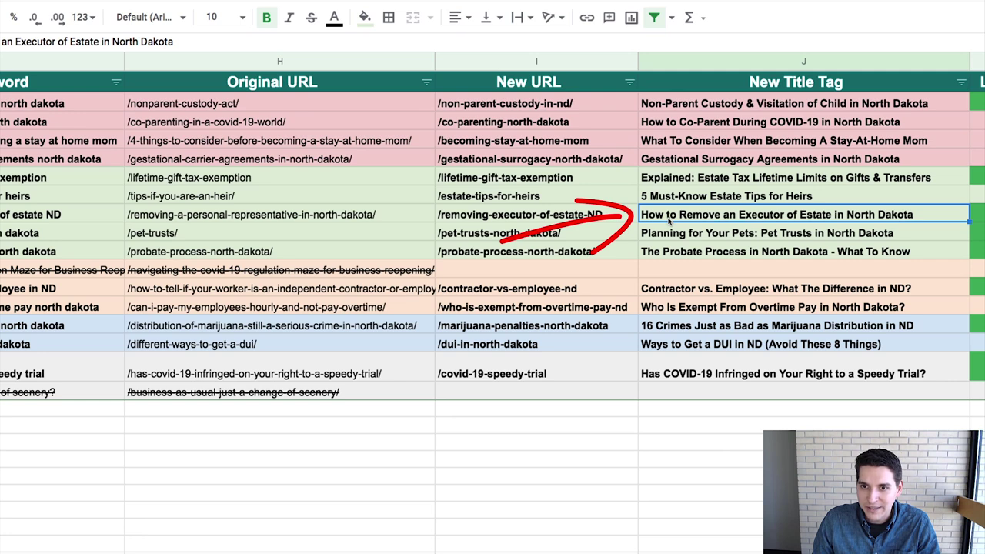
pyautogui.hscroll(3, 668, 220)
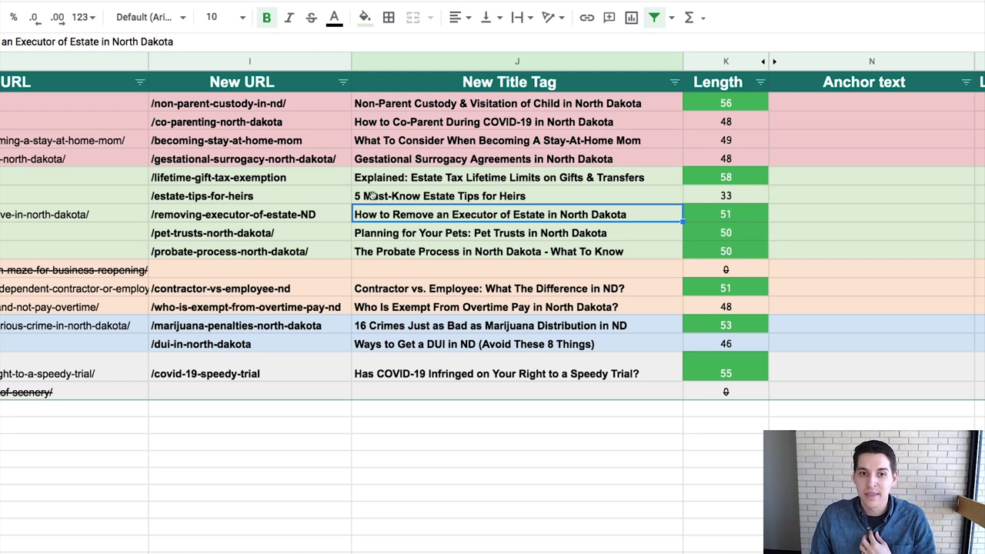
pyautogui.click(373, 196)
pyautogui.click(399, 183)
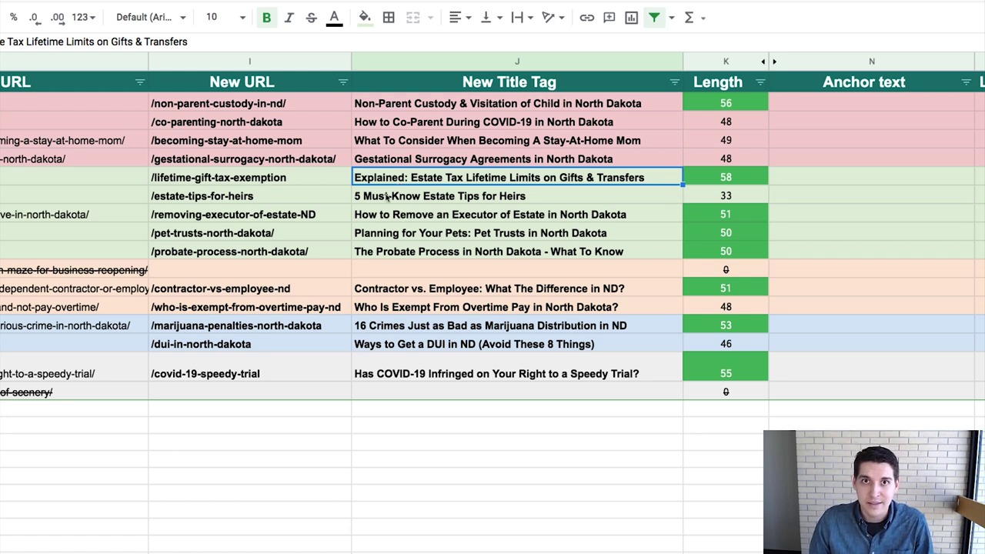
pyautogui.click(374, 195)
pyautogui.click(381, 216)
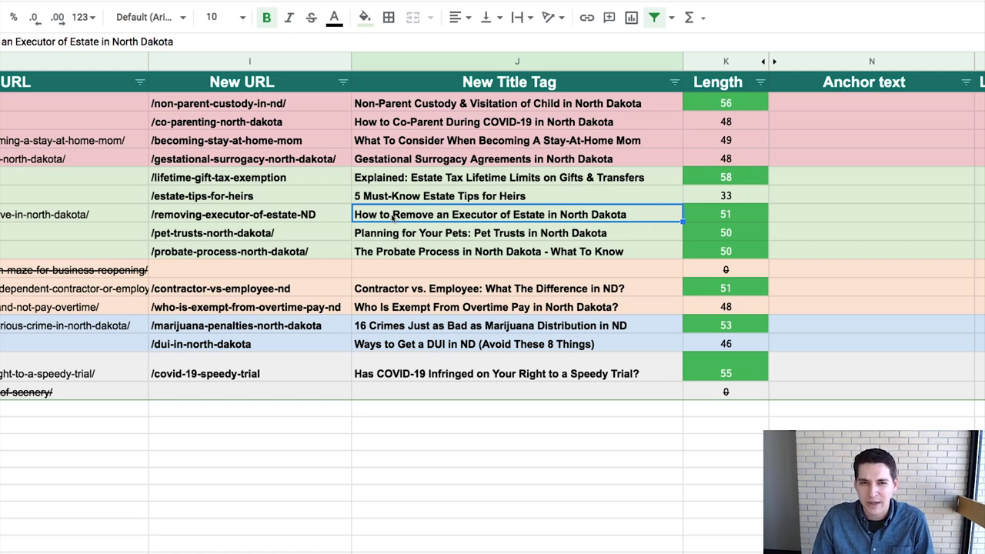
# Examine the probate process post's new title tag, highlighting its "What To Know" ending without changing the text.
pyautogui.click(403, 251)
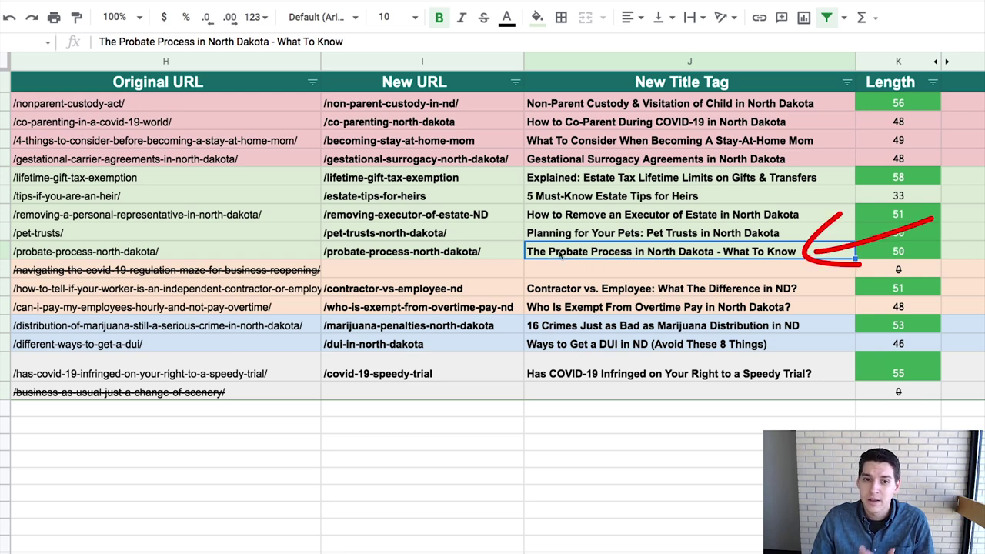
pyautogui.doubleClick(724, 253)
pyautogui.moveTo(719, 251); pyautogui.dragTo(791, 250)
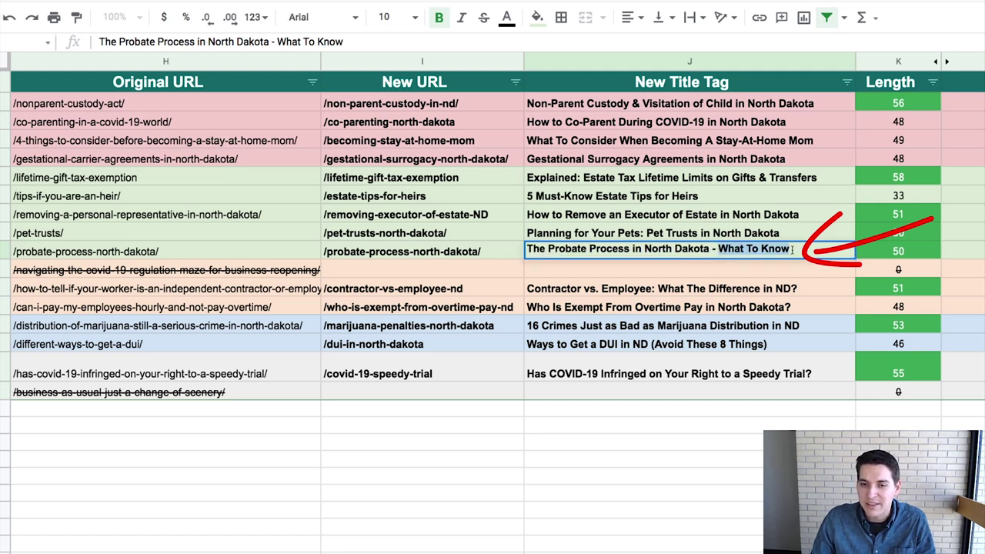
pyautogui.click(714, 250)
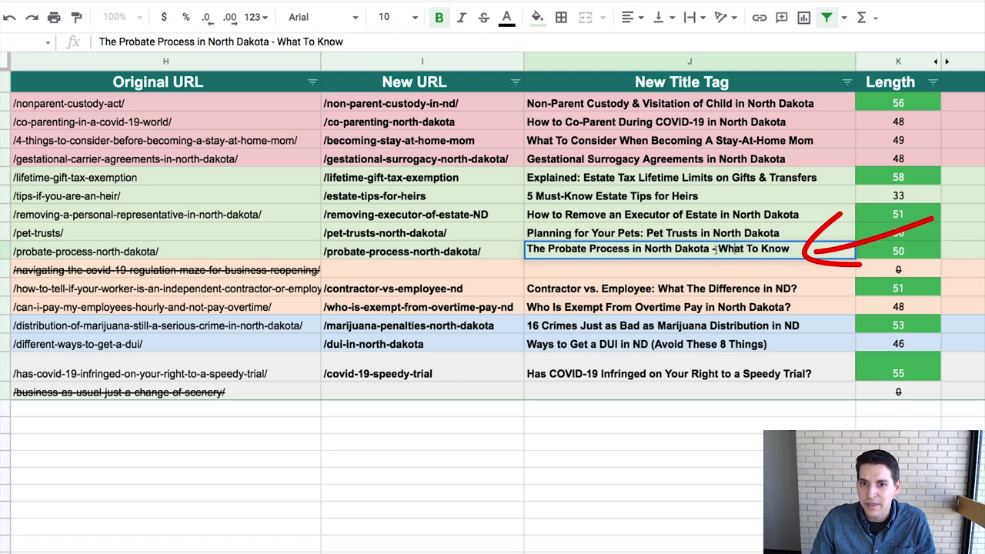
pyautogui.keyDown('shift'); pyautogui.click(810, 250); pyautogui.keyUp('shift')
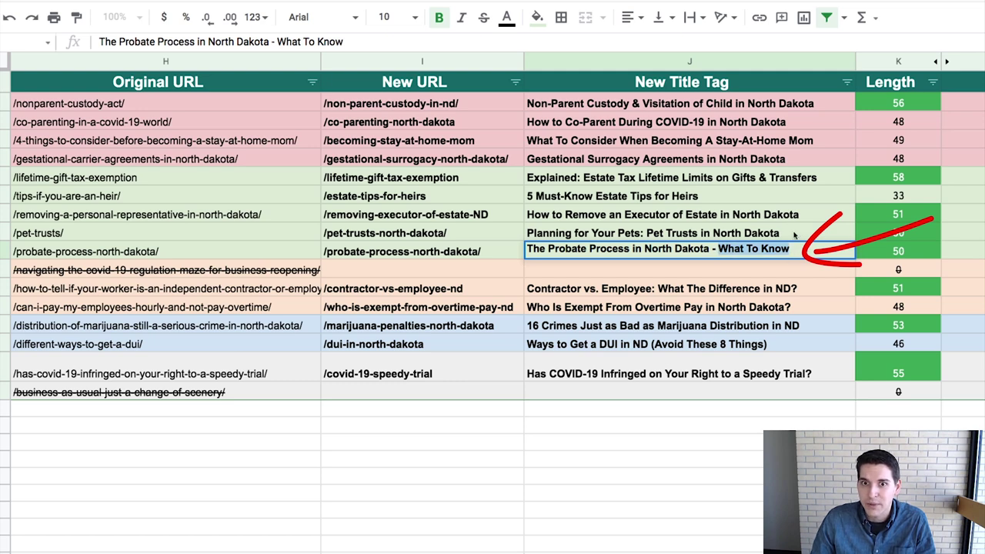
pyautogui.click(796, 237)
# Examine the contractor vs. employee post's new title tag, highlighting the keyword phrase and the ND location term.
pyautogui.click(612, 292)
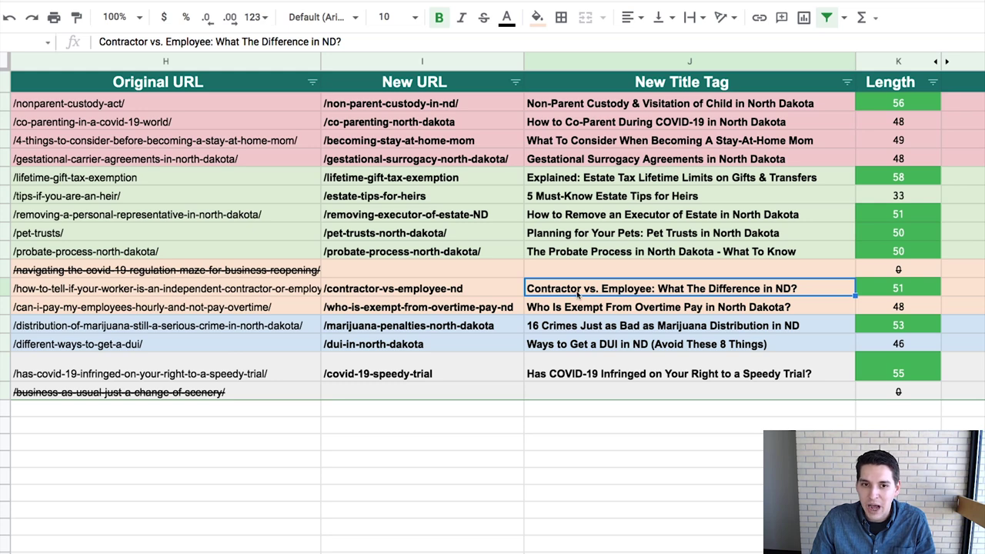
pyautogui.doubleClick(596, 287)
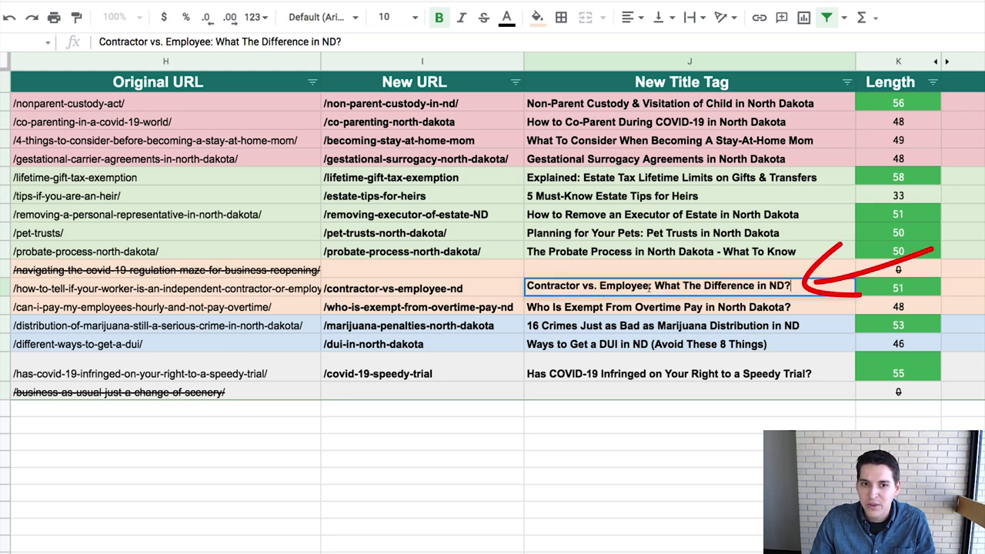
pyautogui.moveTo(649, 286); pyautogui.dragTo(528, 286)
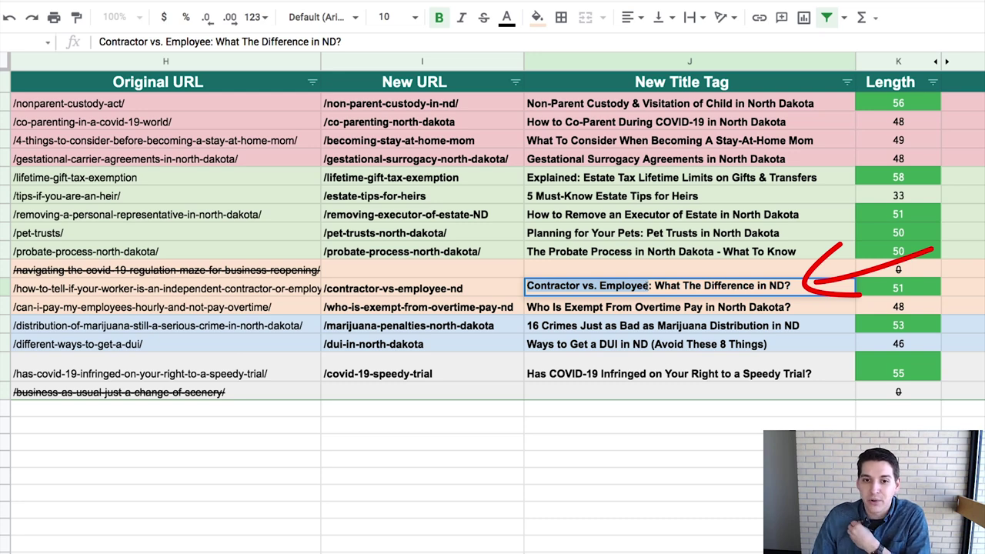
pyautogui.click(783, 286)
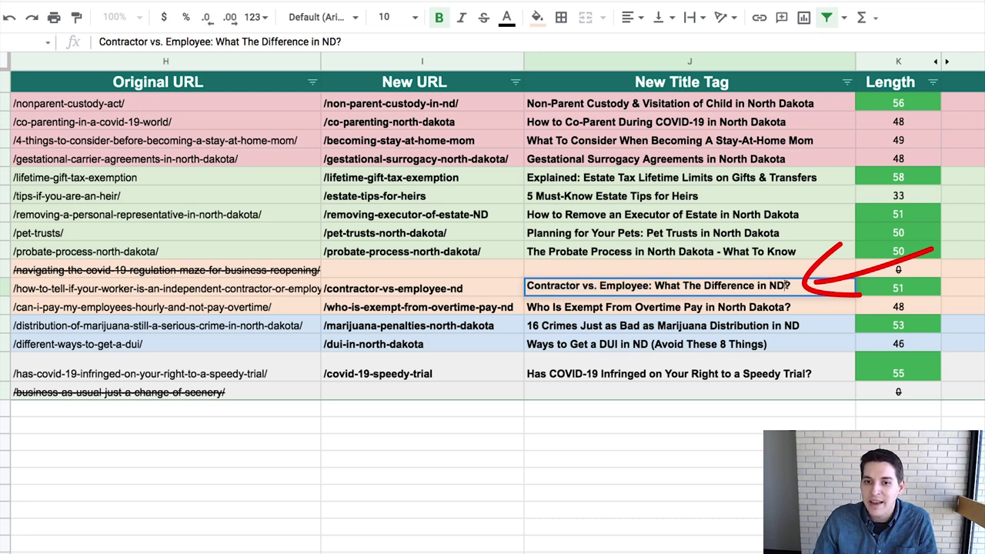
pyautogui.moveTo(785, 285); pyautogui.dragTo(768, 285)
pyautogui.click(561, 286)
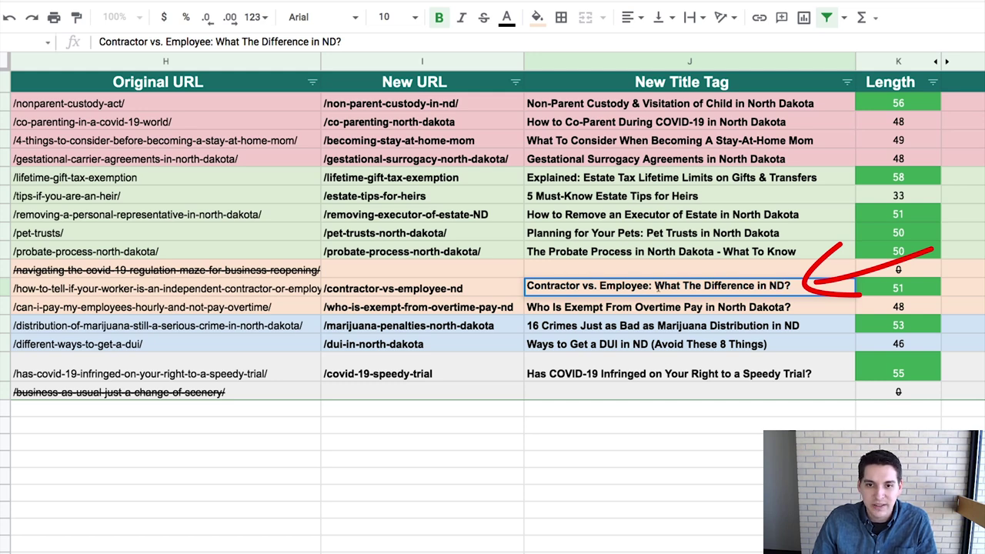
# Compare the marijuana penalties and DUI posts' new title tags, highlighting the "Avoid These 8 Things" wording in the DUI title.
pyautogui.click(708, 330)
pyautogui.click(707, 336)
pyautogui.click(707, 329)
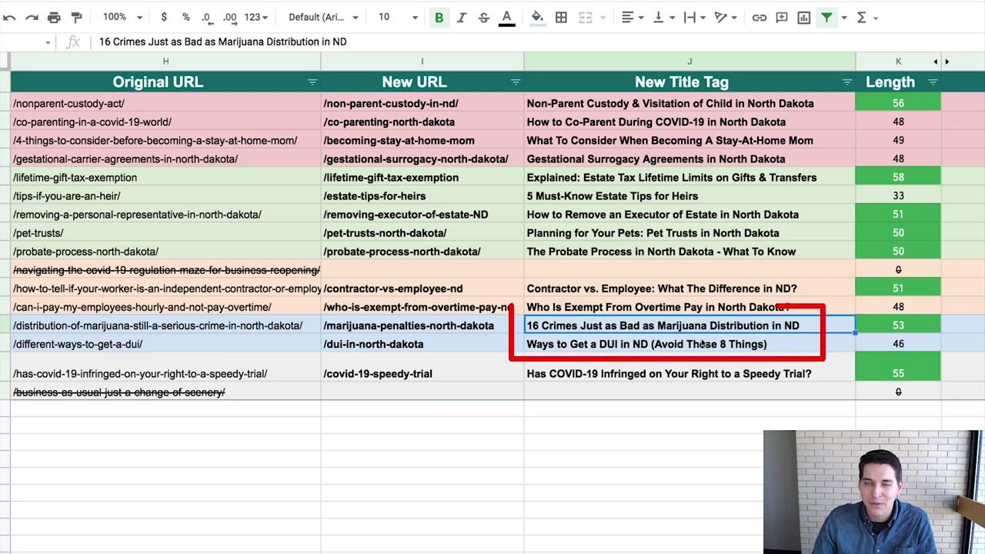
pyautogui.click(682, 346)
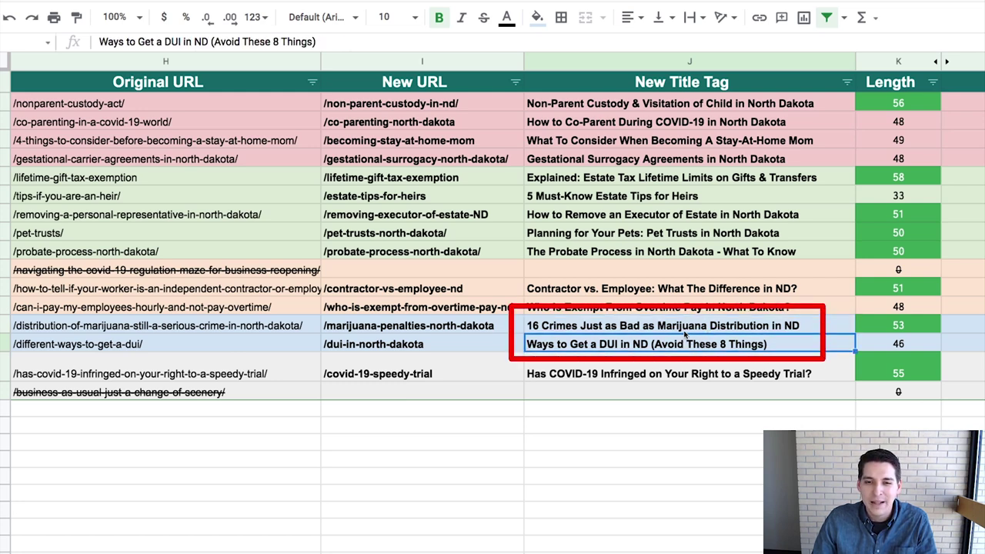
pyautogui.click(684, 331)
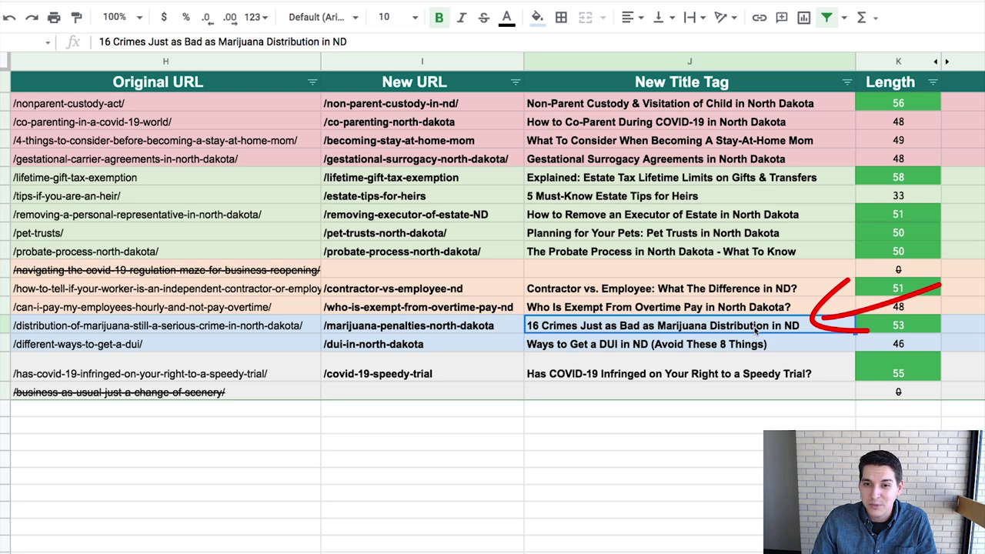
pyautogui.click(733, 342)
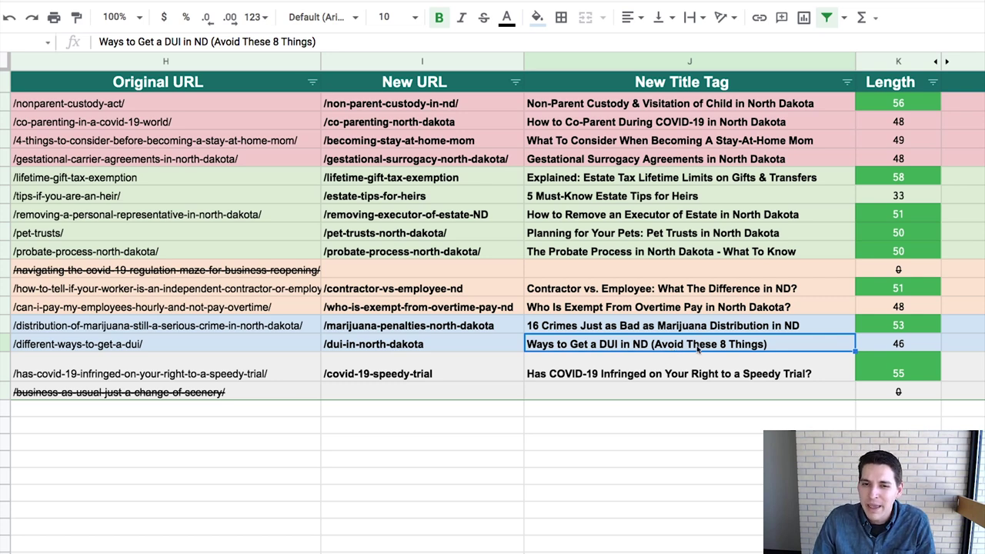
pyautogui.doubleClick(698, 348)
pyautogui.moveTo(652, 341); pyautogui.dragTo(761, 341)
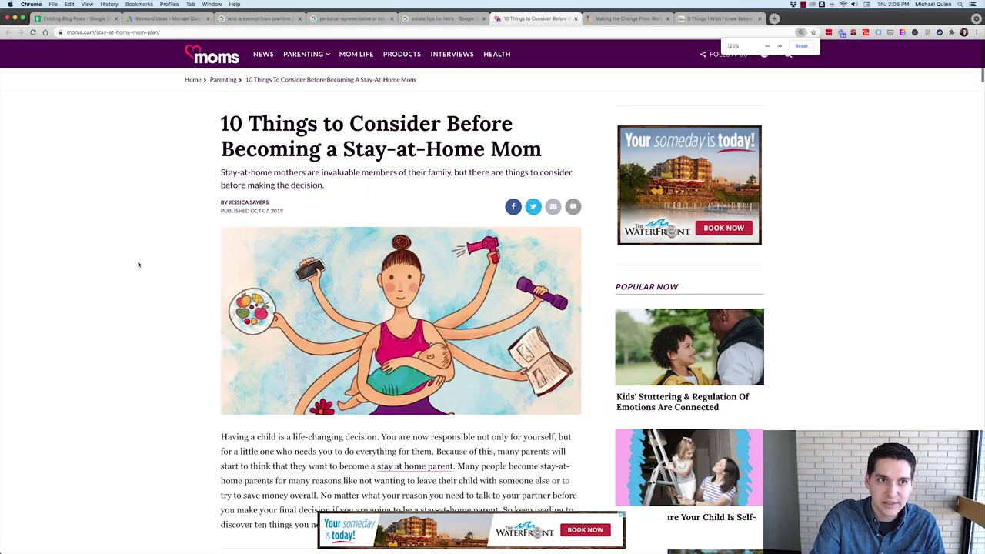
# In the moms.com stay-at-home mom article, follow the "stay at home parent" link, check the linked article's headline and close that article.
pyautogui.scroll(-5, 139, 265)
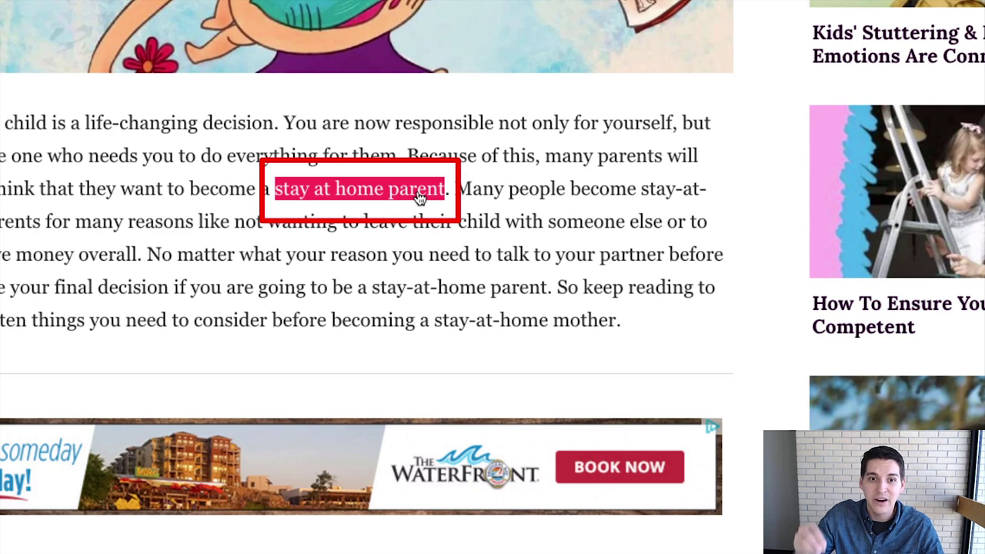
pyautogui.click(398, 192)
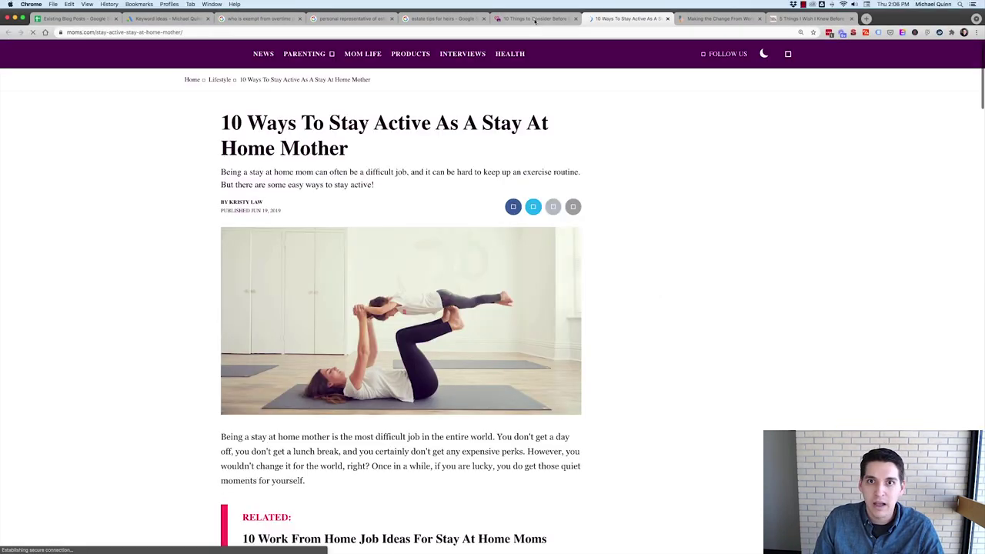
pyautogui.click(537, 19)
pyautogui.click(610, 20)
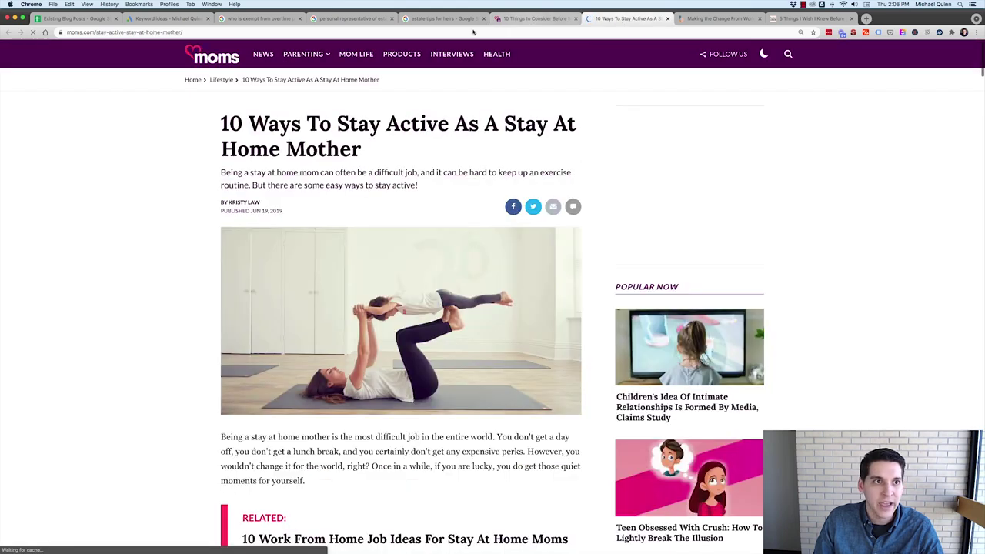
pyautogui.tripleClick(419, 135)
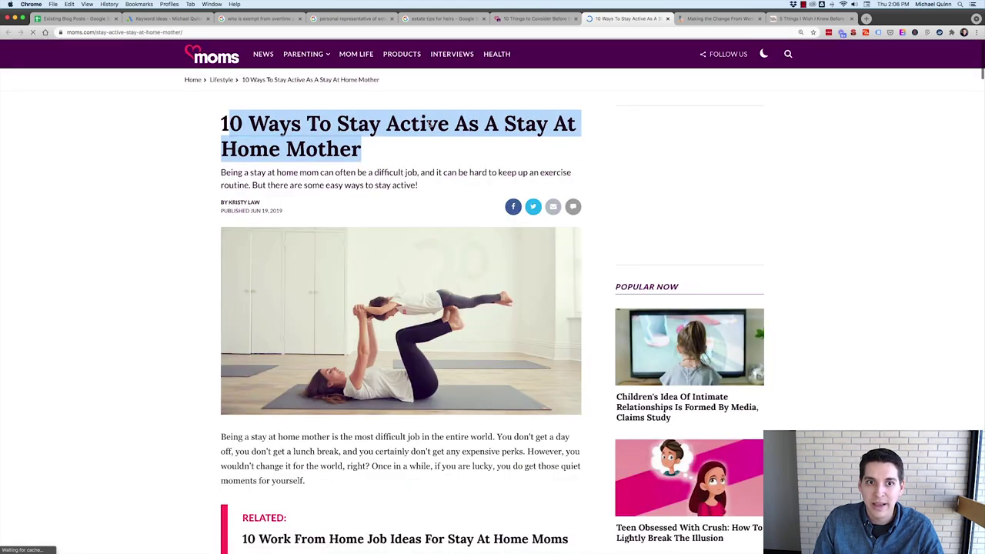
pyautogui.click(667, 21)
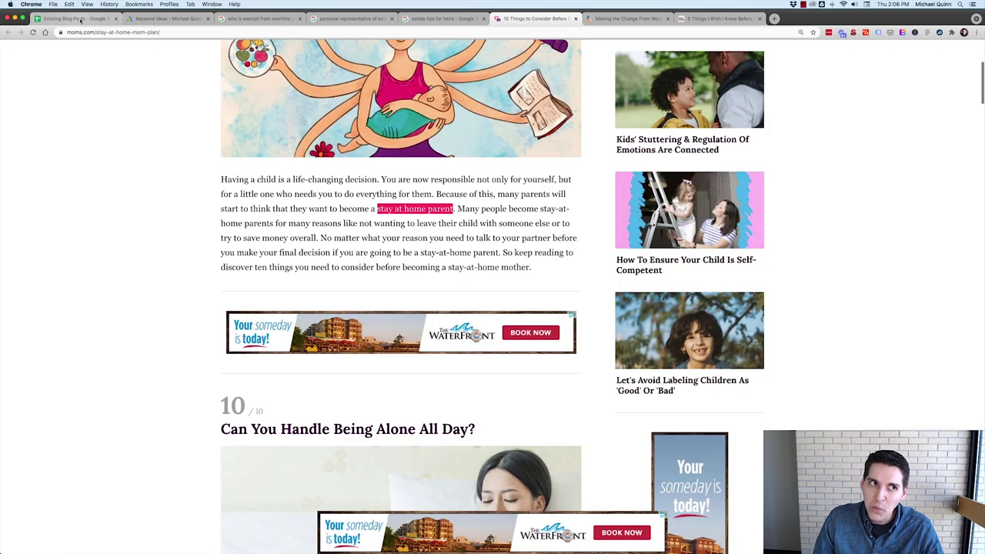
# Return to the Existing Blog Posts spreadsheet and examine the Anchor text and Link back to this page columns beside the title tags.
pyautogui.click(77, 19)
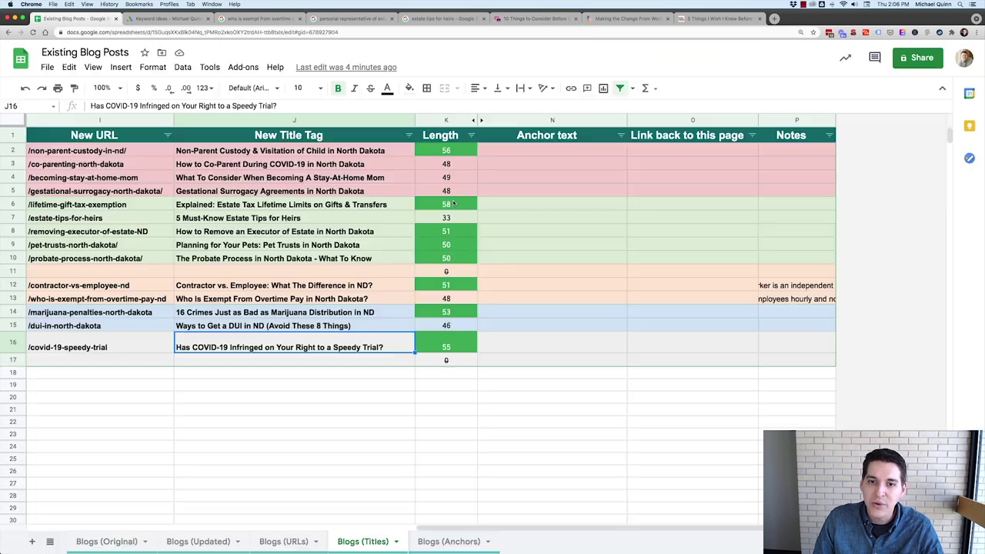
pyautogui.click(569, 192)
pyautogui.moveTo(294, 151); pyautogui.dragTo(292, 258)
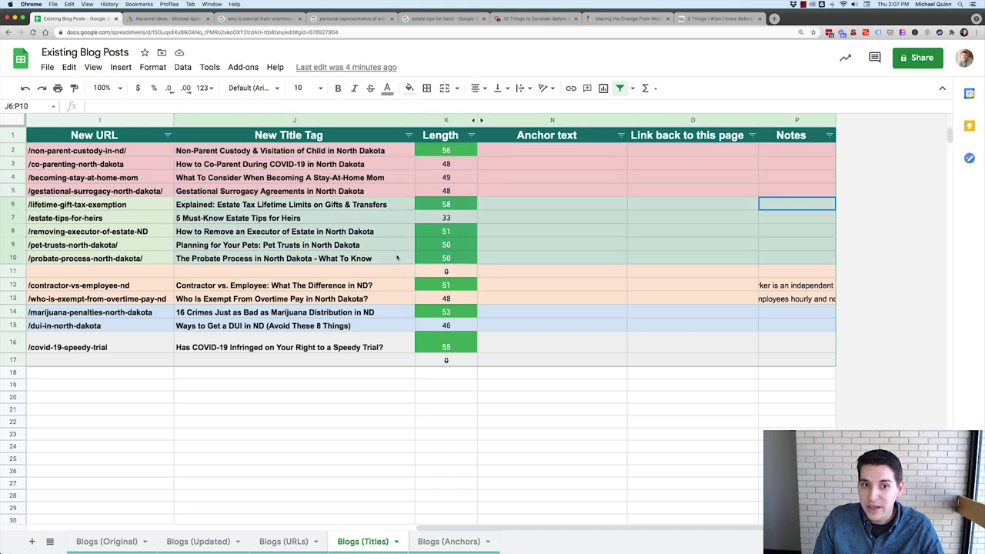
pyautogui.click(524, 218)
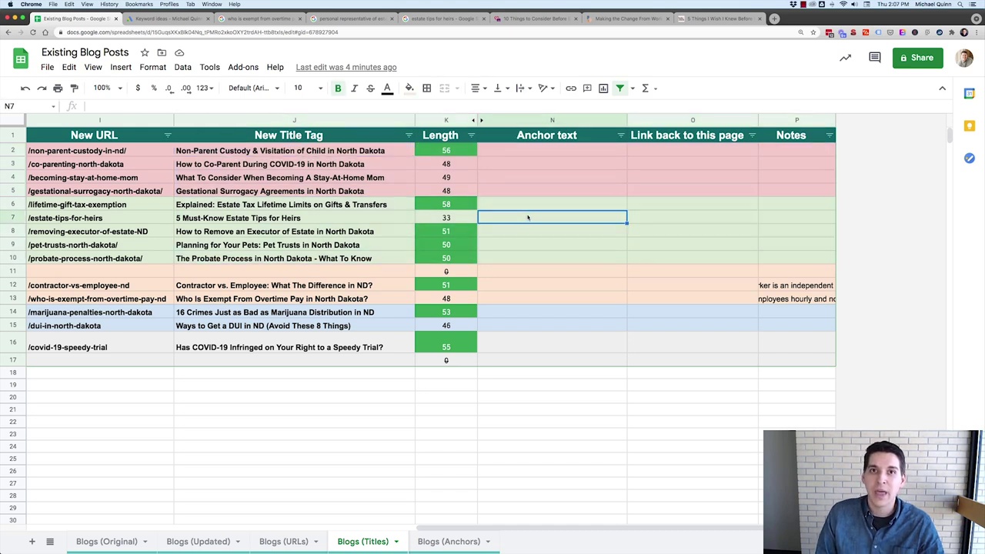
pyautogui.click(550, 153)
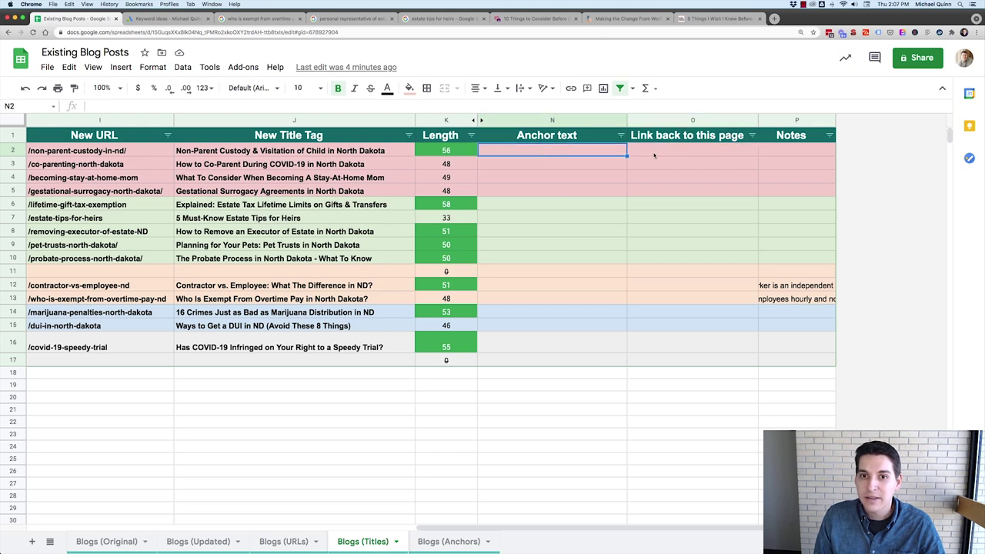
pyautogui.click(656, 156)
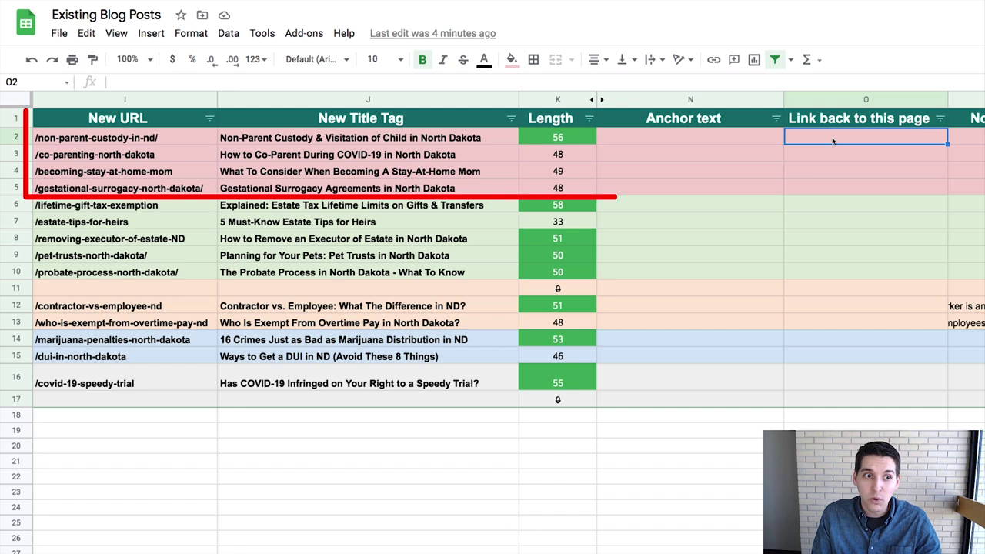
# Review how the posts are grouped by practice area, highlighting the estate title tags and the rows of the groups below.
pyautogui.moveTo(495, 213); pyautogui.dragTo(498, 274)
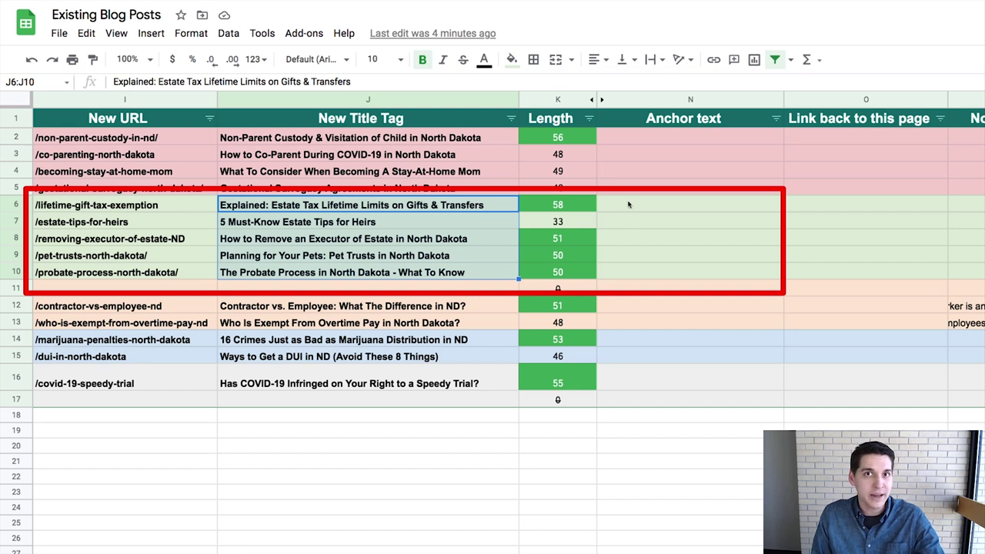
pyautogui.moveTo(628, 288); pyautogui.dragTo(629, 358)
pyautogui.click(629, 341)
pyautogui.click(695, 171)
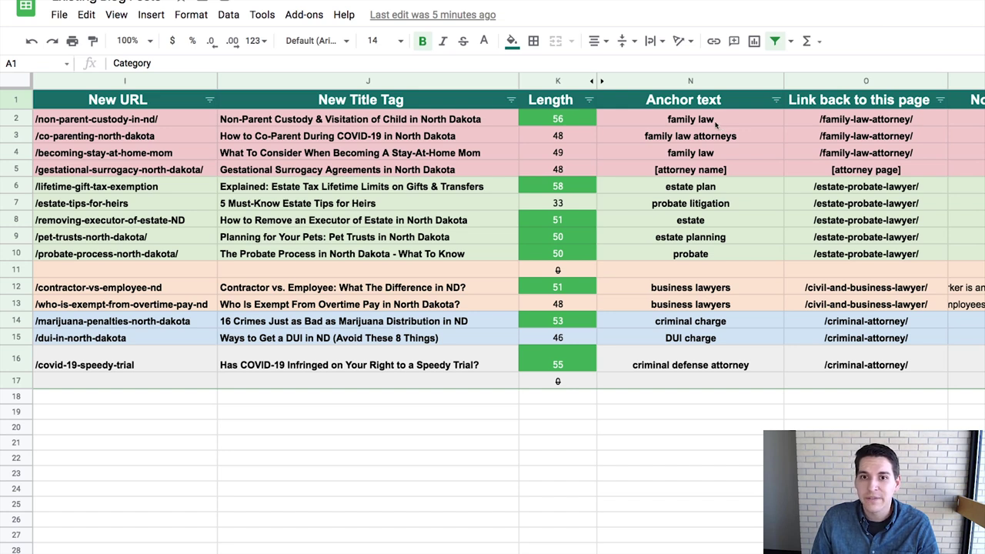
# Switch to the Blogs (Anchors) sheet and compare the anchor texts assigned to the family law posts.
pyautogui.click(714, 124)
pyautogui.click(707, 141)
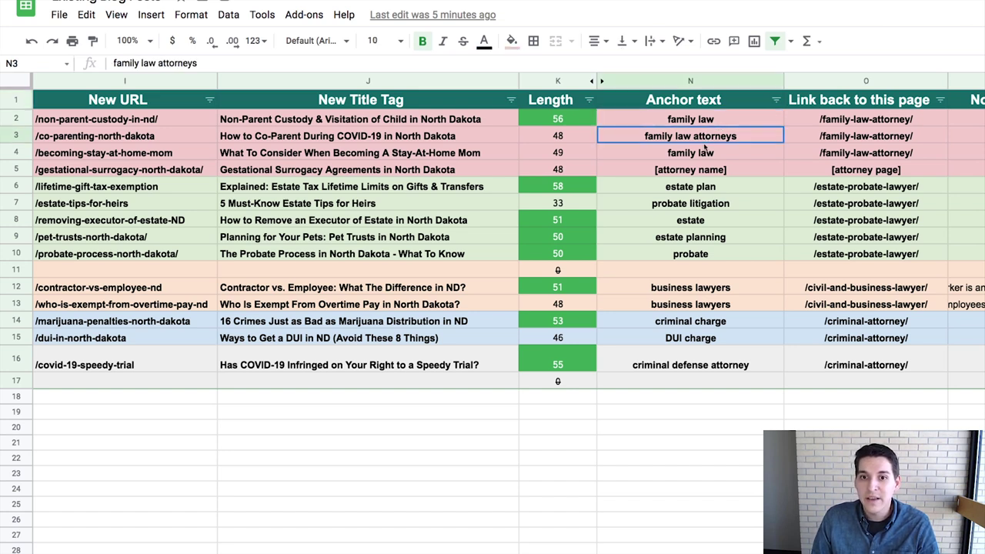
pyautogui.click(703, 158)
pyautogui.click(701, 175)
pyautogui.click(697, 158)
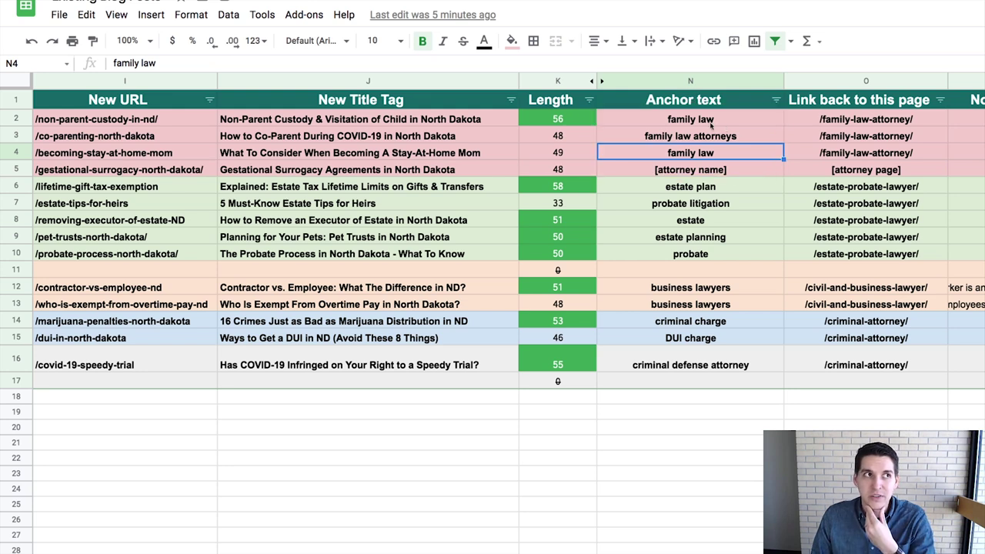
pyautogui.moveTo(711, 123); pyautogui.dragTo(713, 167)
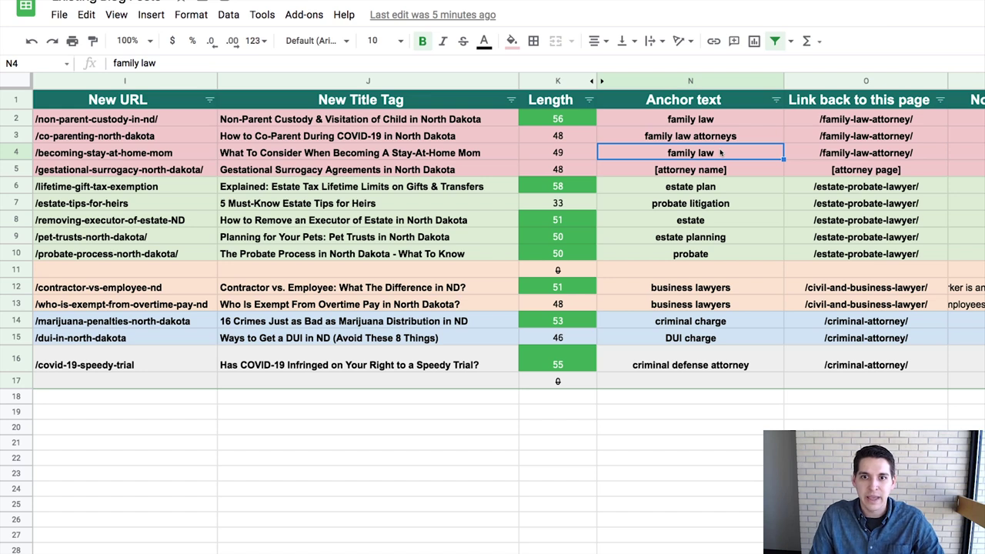
pyautogui.click(716, 122)
pyautogui.click(717, 137)
pyautogui.click(726, 153)
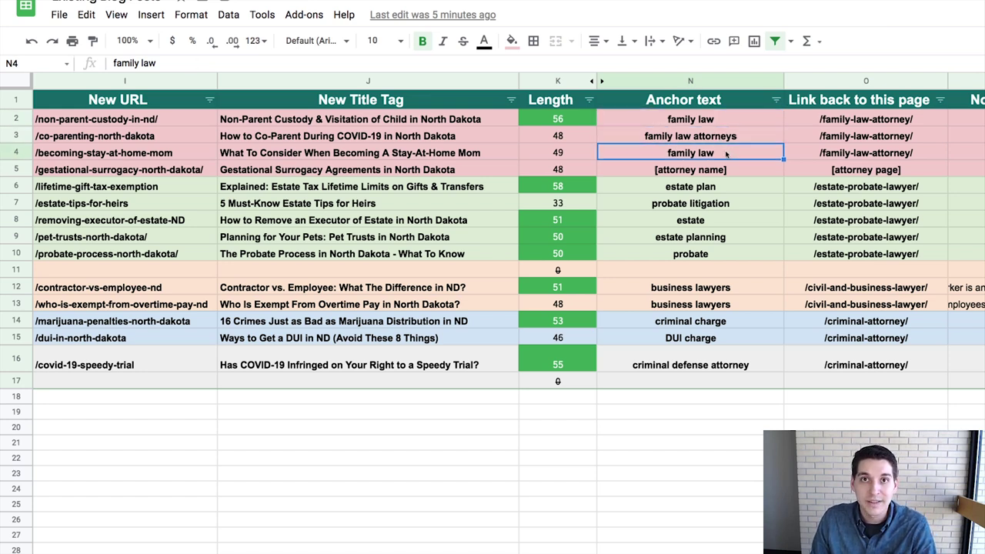
pyautogui.click(712, 121)
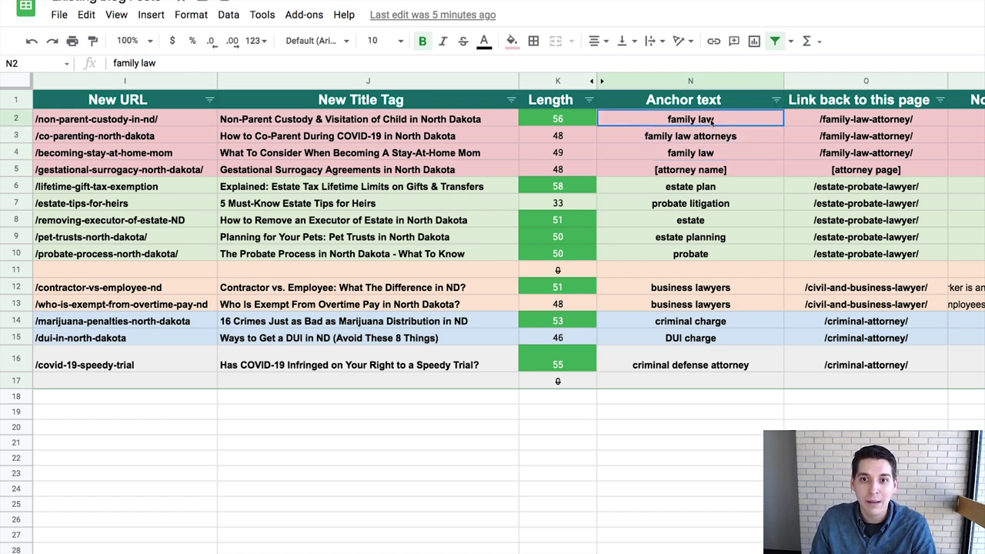
# Examine the link-back pages of the family law posts and compare them with the anchor texts in the same rows.
pyautogui.click(836, 121)
pyautogui.click(835, 137)
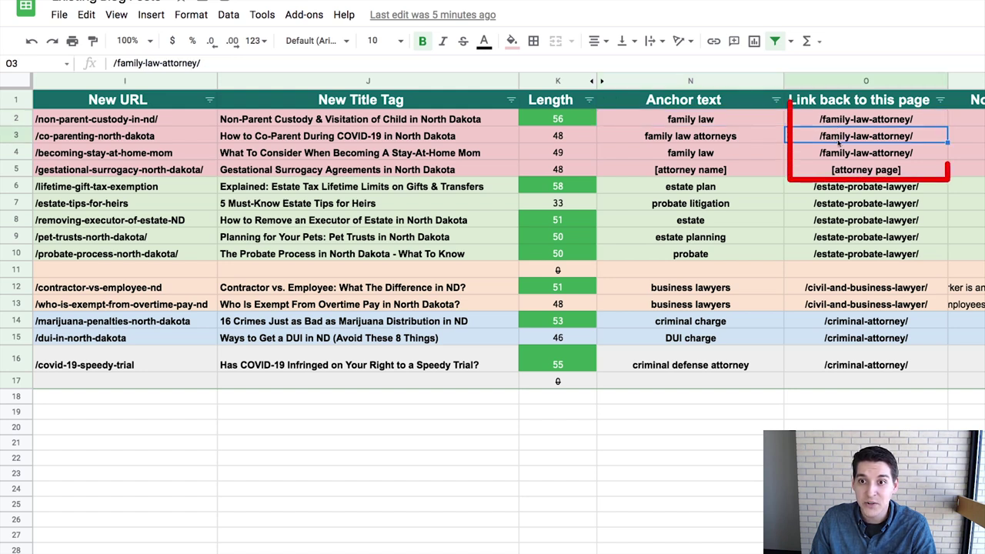
pyautogui.click(851, 153)
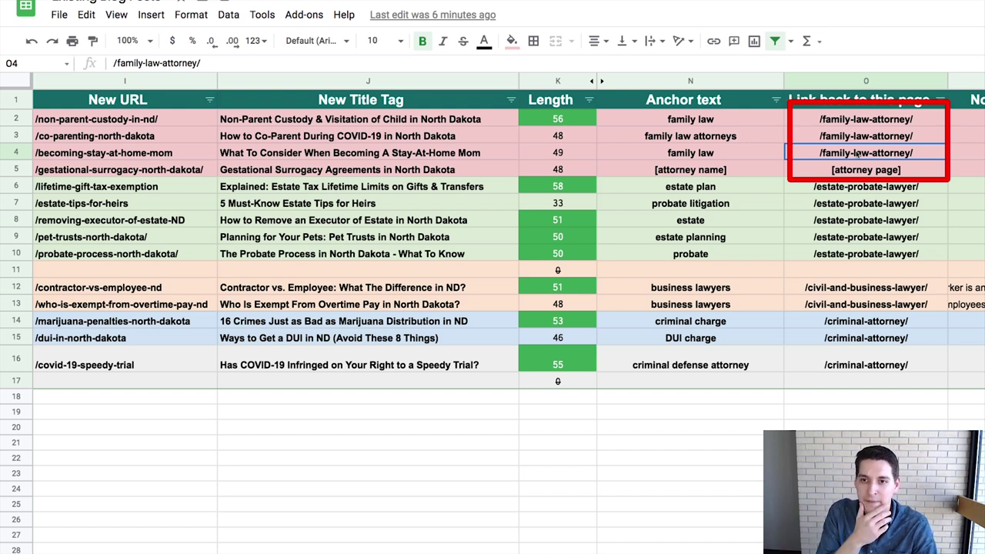
pyautogui.click(704, 137)
pyautogui.click(705, 154)
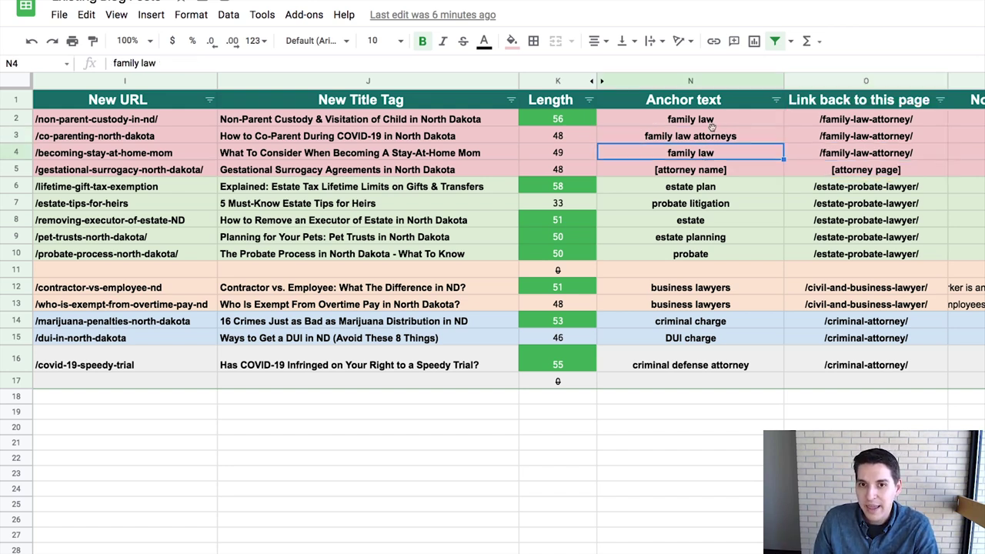
pyautogui.moveTo(705, 119); pyautogui.dragTo(646, 173)
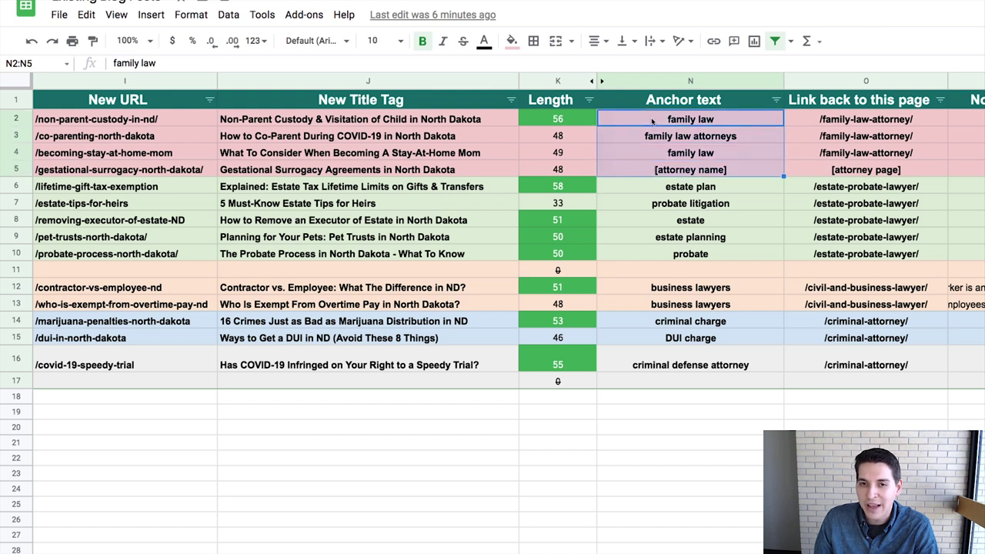
pyautogui.click(770, 121)
pyautogui.moveTo(833, 123); pyautogui.dragTo(822, 166)
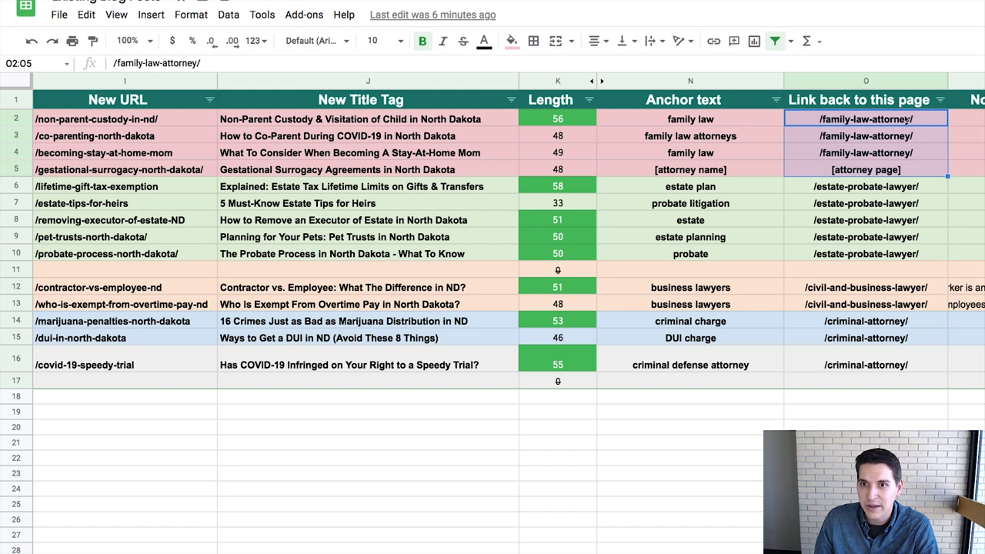
pyautogui.click(763, 129)
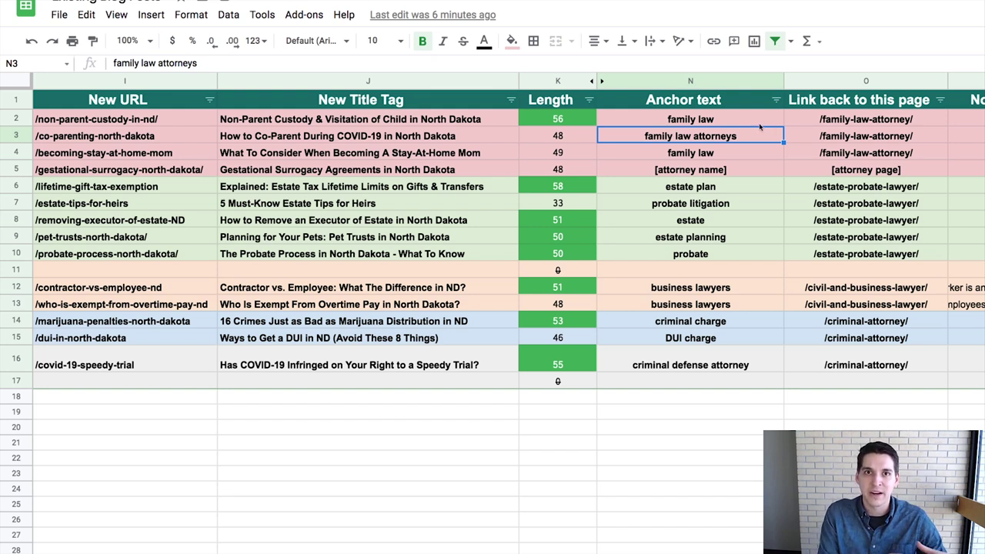
# Inspect the anchor text and link-back page placeholders in the Gestational Surrogacy Agreements row.
pyautogui.click(699, 171)
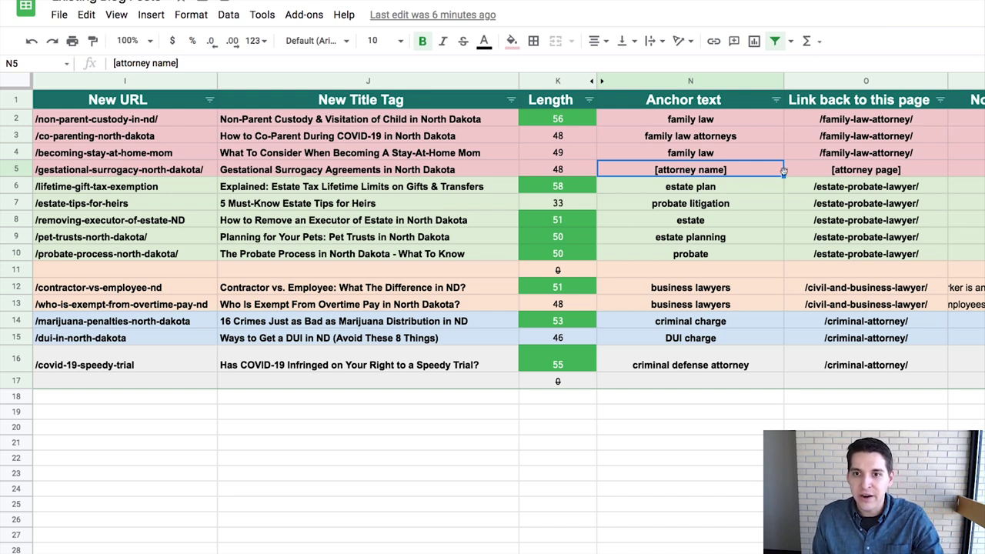
pyautogui.click(827, 176)
pyautogui.moveTo(827, 176); pyautogui.dragTo(735, 176)
pyautogui.click(739, 154)
pyautogui.click(732, 172)
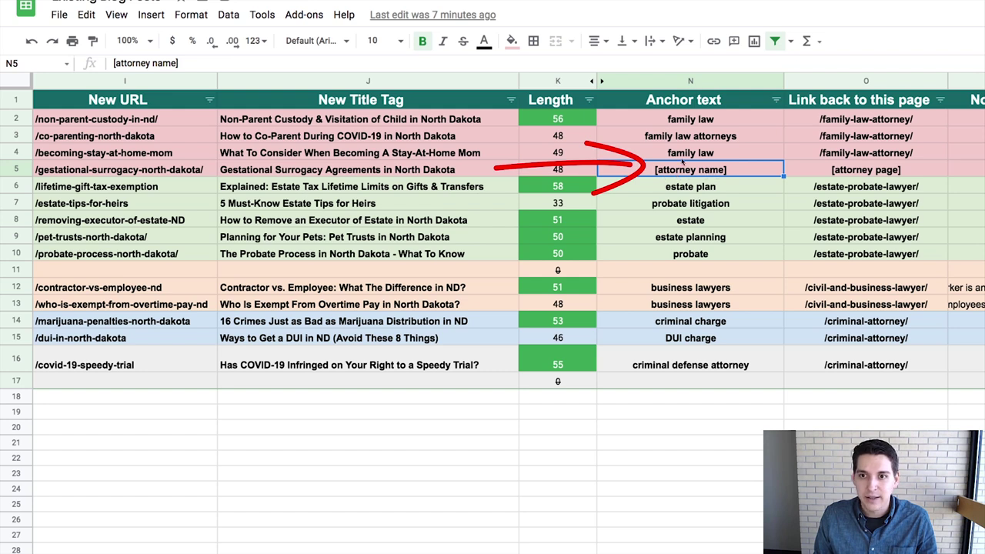
pyautogui.click(713, 157)
pyautogui.click(706, 172)
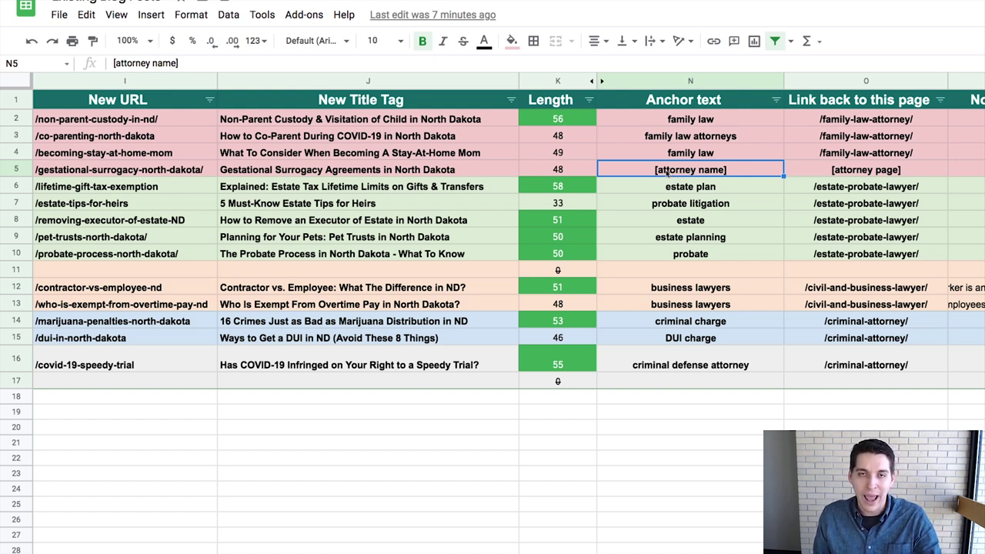
pyautogui.click(850, 171)
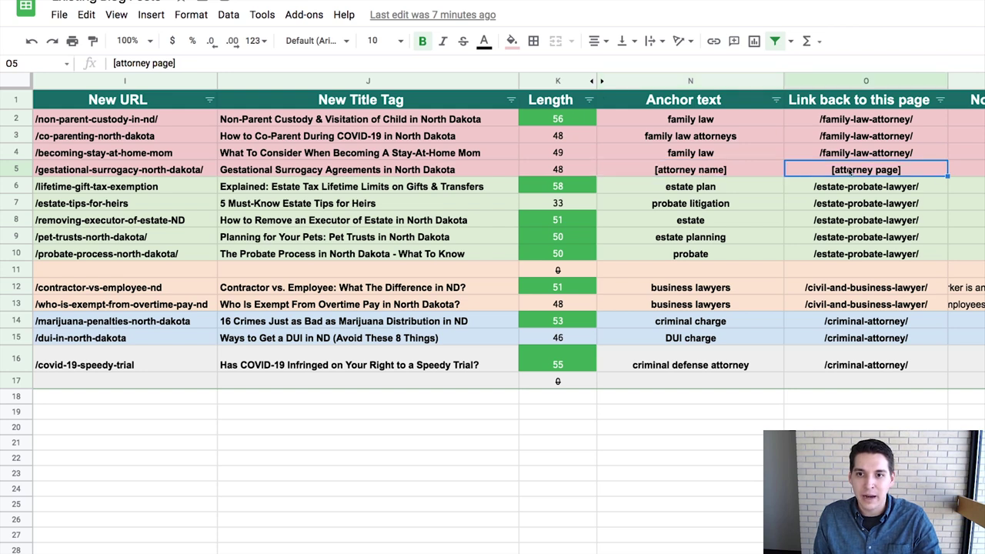
pyautogui.click(760, 173)
pyautogui.click(809, 171)
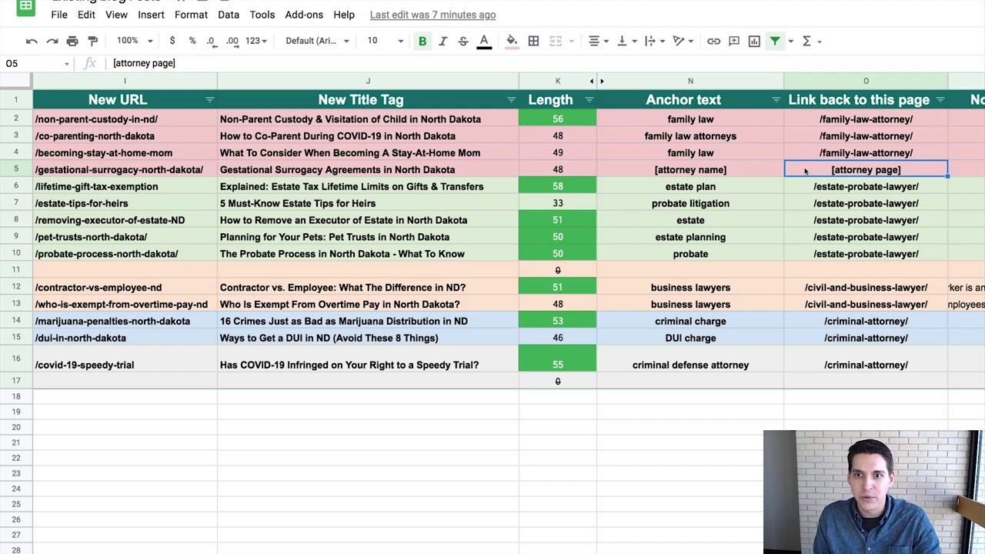
pyautogui.click(749, 173)
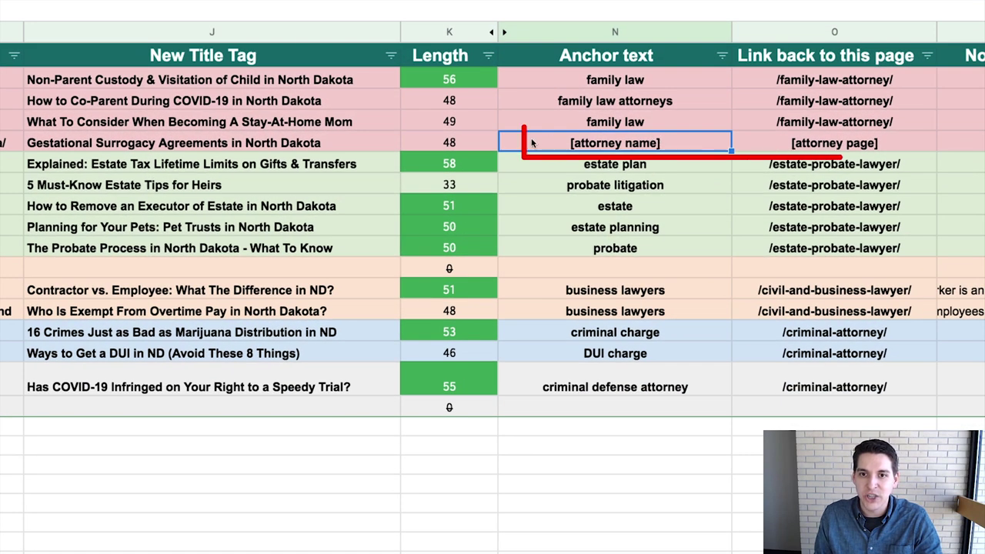
pyautogui.click(801, 140)
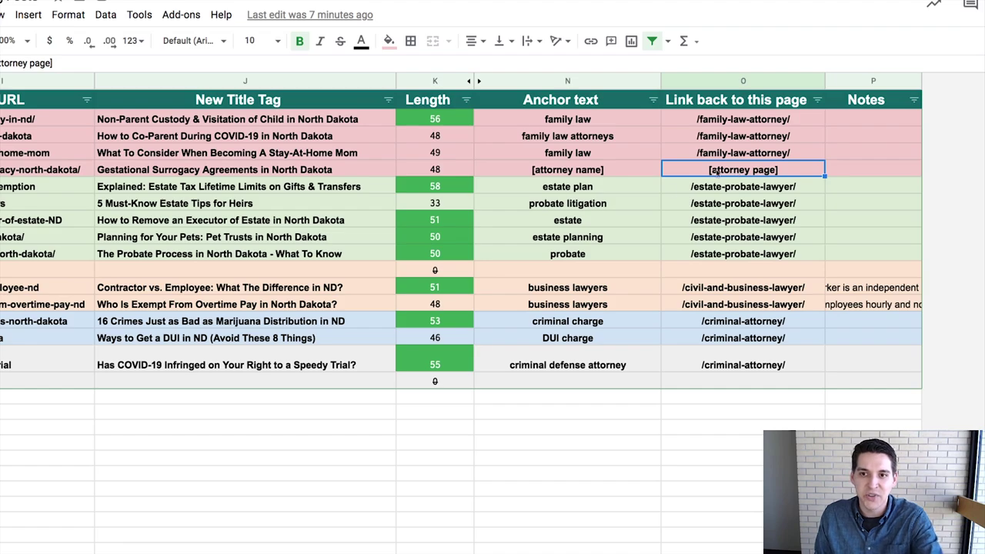
# Review the variety of anchor texts assigned to the estate and probate posts, from the estate tax post down to the probate process post.
pyautogui.click(647, 193)
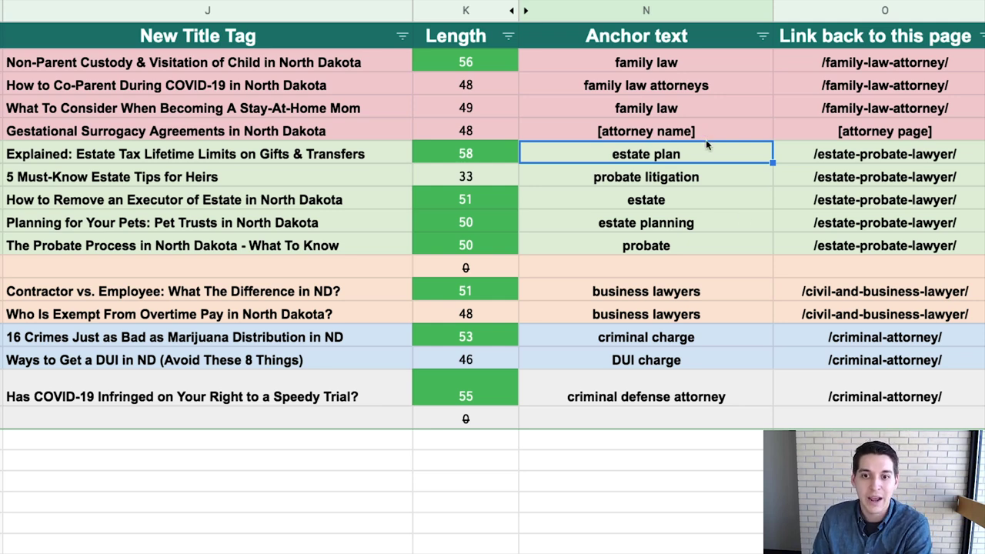
pyautogui.click(702, 198)
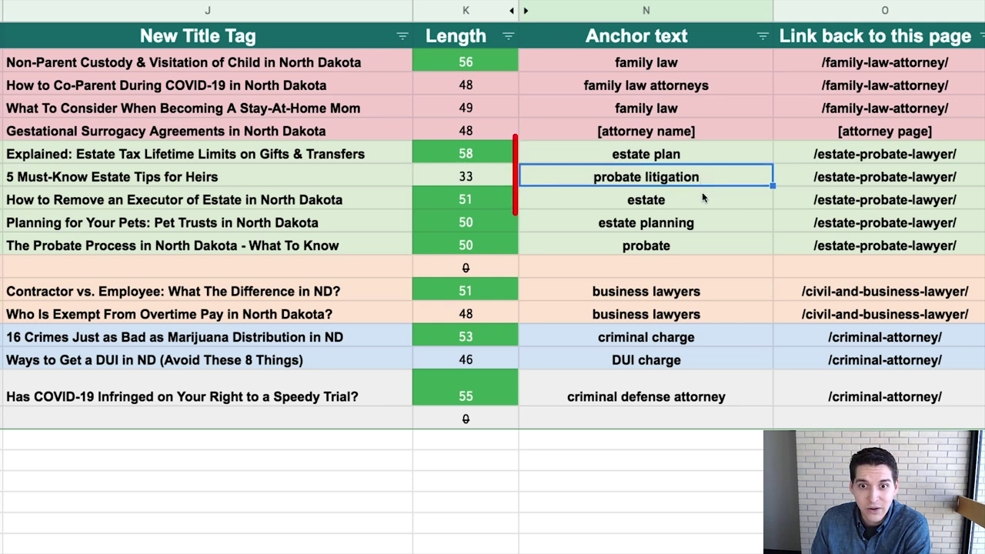
pyautogui.click(701, 223)
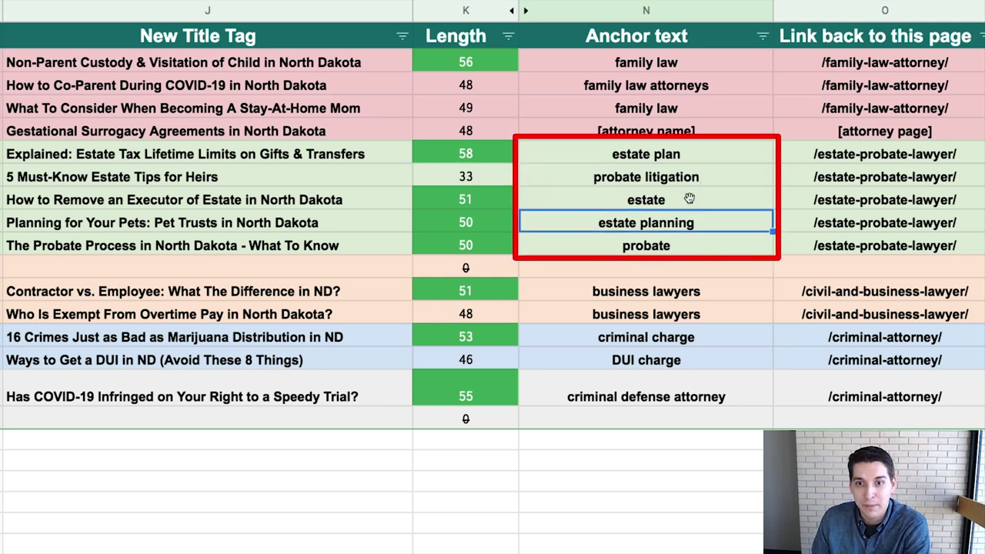
pyautogui.click(685, 245)
pyautogui.click(681, 179)
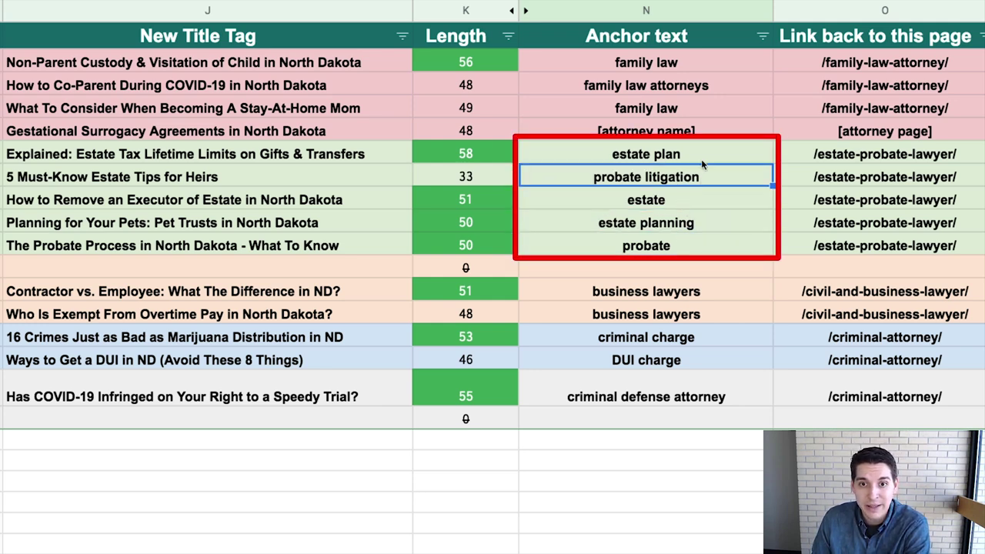
pyautogui.click(696, 157)
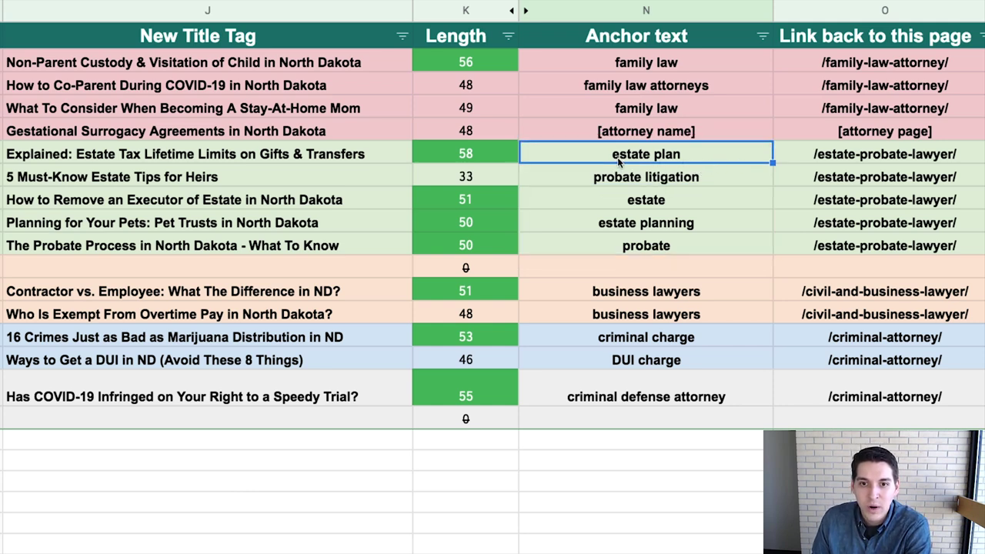
# Check which page the anchor texts of the estate tax and estate tips posts link back to.
pyautogui.click(878, 157)
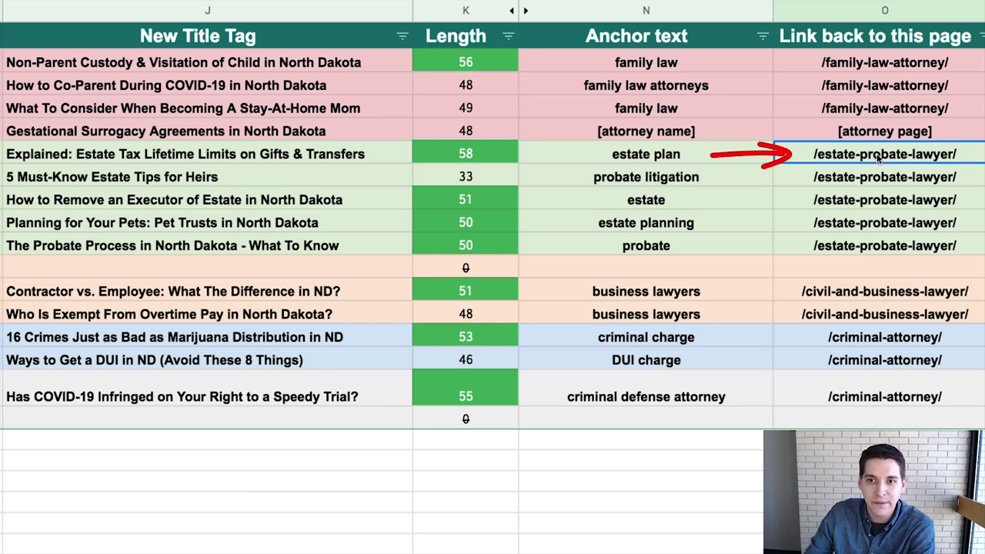
pyautogui.click(739, 177)
pyautogui.click(784, 182)
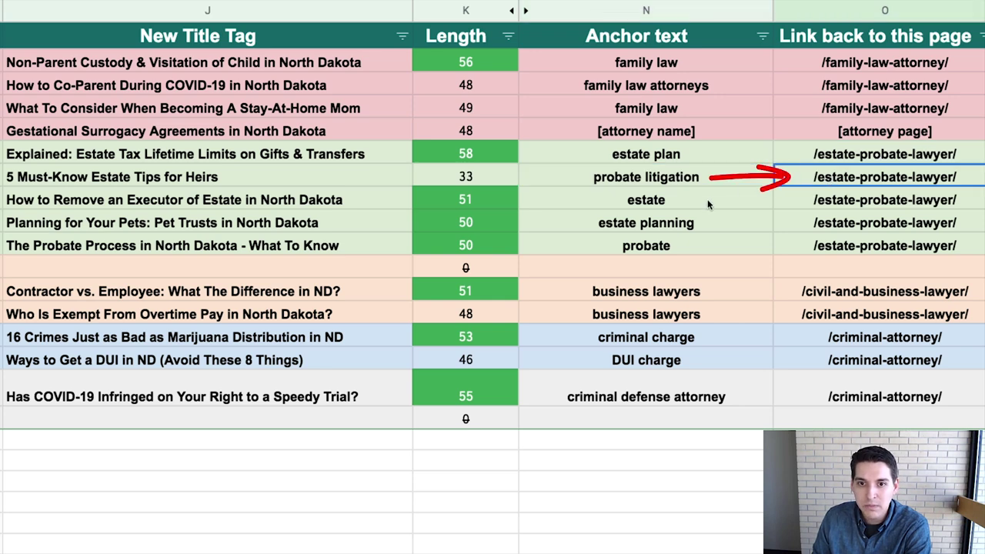
pyautogui.click(633, 154)
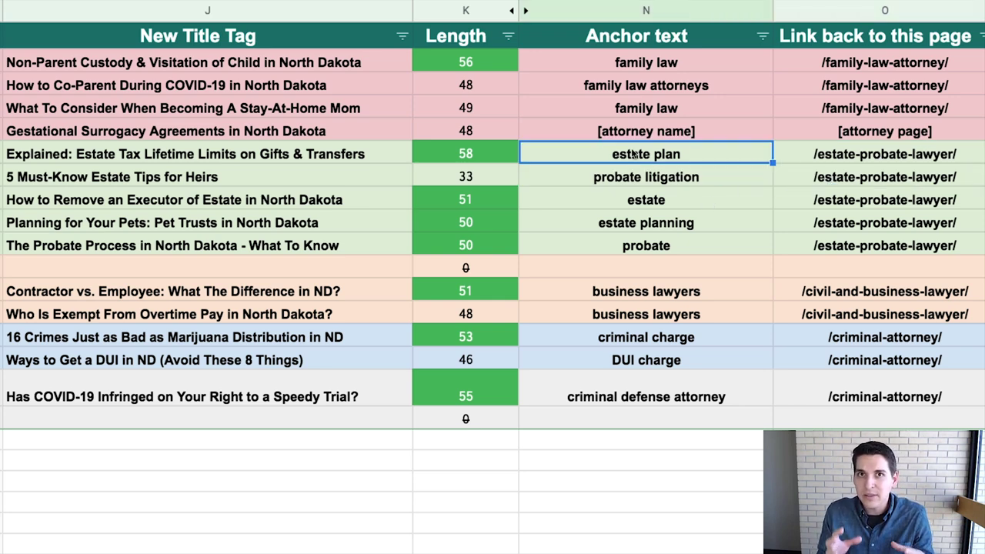
pyautogui.click(821, 158)
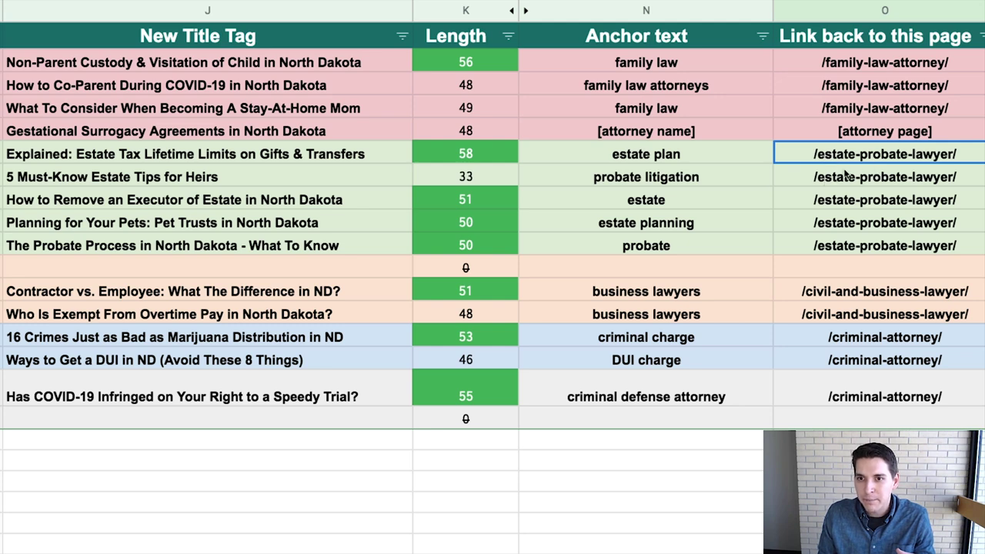
pyautogui.click(667, 157)
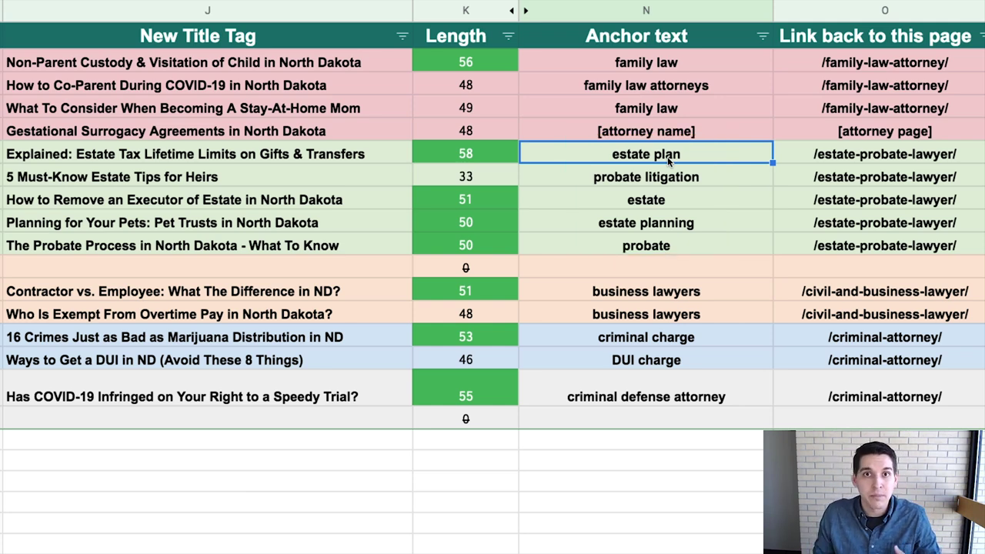
pyautogui.click(899, 156)
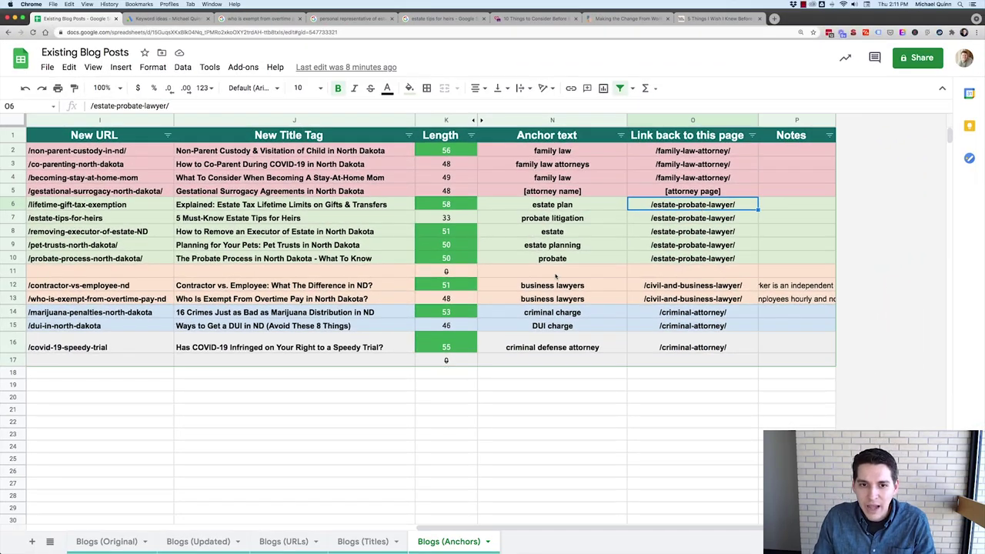
# Look over the empty row 11 and check the anchor texts and link-back page of the business law posts.
pyautogui.click(556, 271)
pyautogui.click(13, 271)
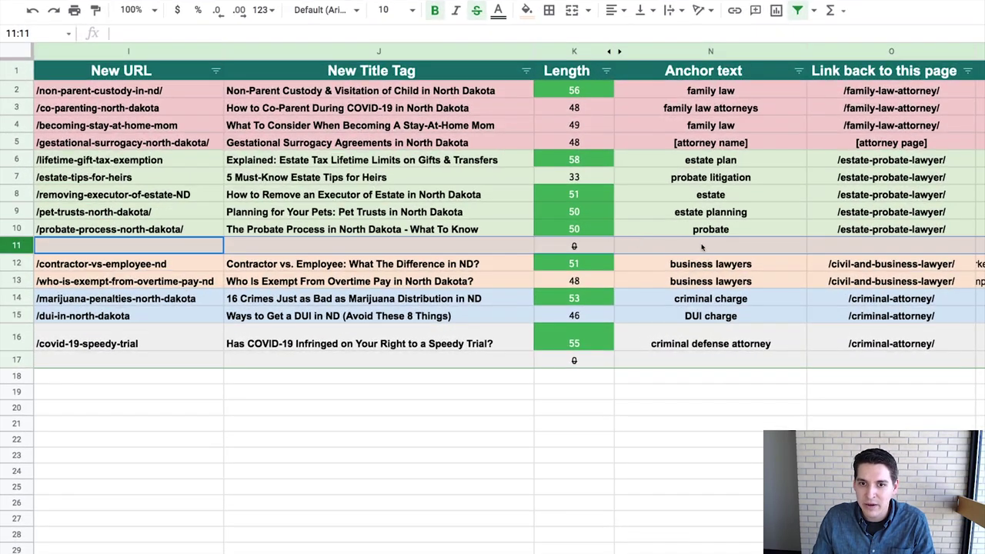
pyautogui.click(701, 245)
pyautogui.click(711, 270)
pyautogui.click(710, 285)
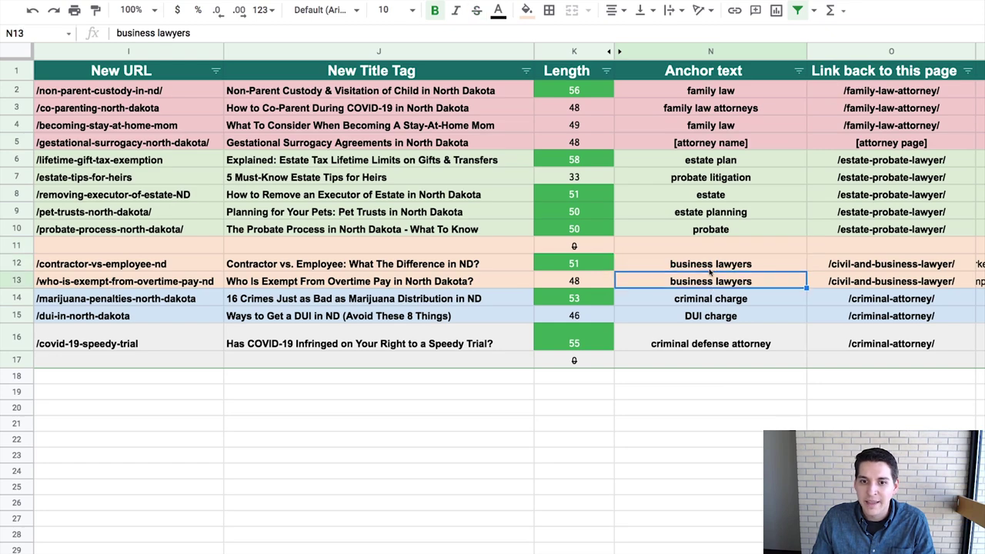
pyautogui.click(710, 271)
pyautogui.click(683, 283)
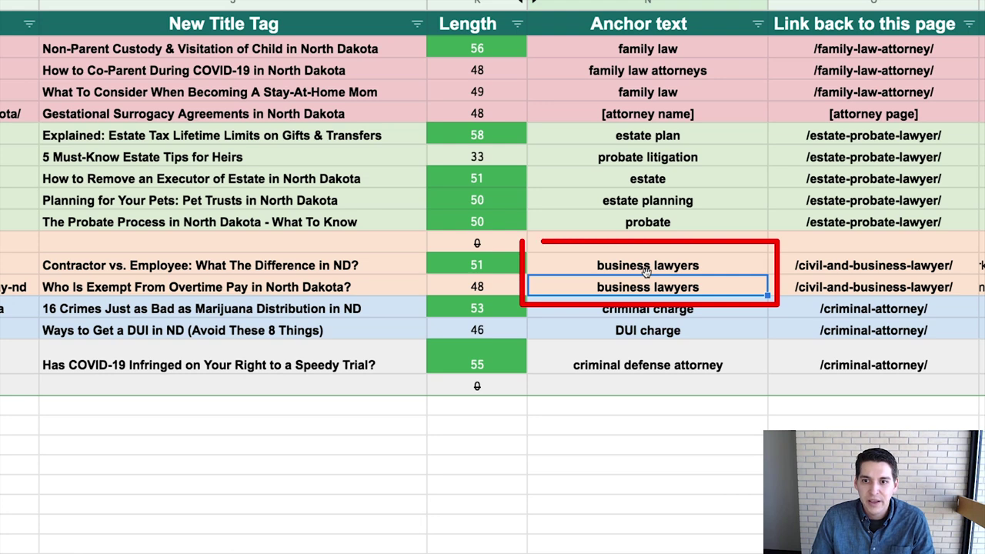
pyautogui.hotkey('ctrl', 'z')
pyautogui.hotkey('ctrl', 'v')
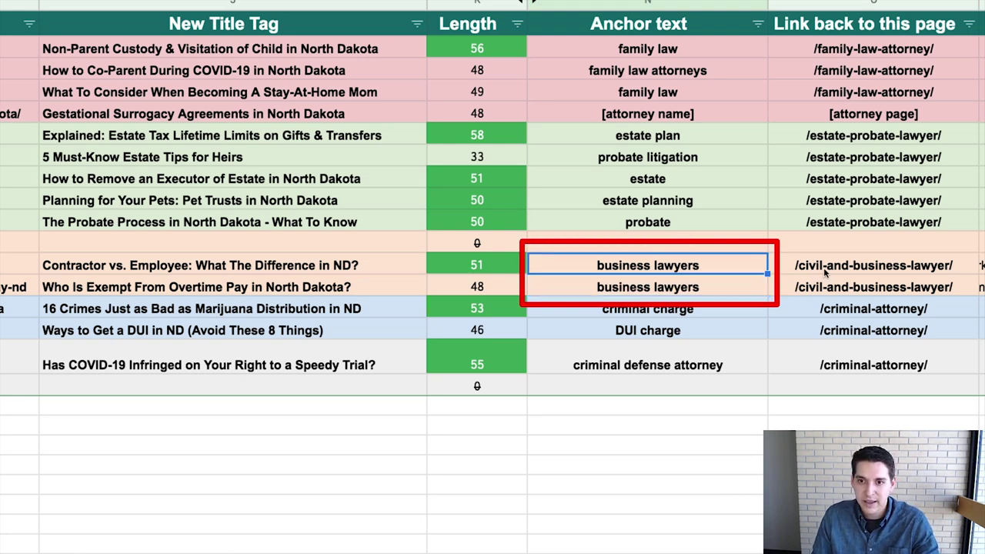
pyautogui.click(825, 266)
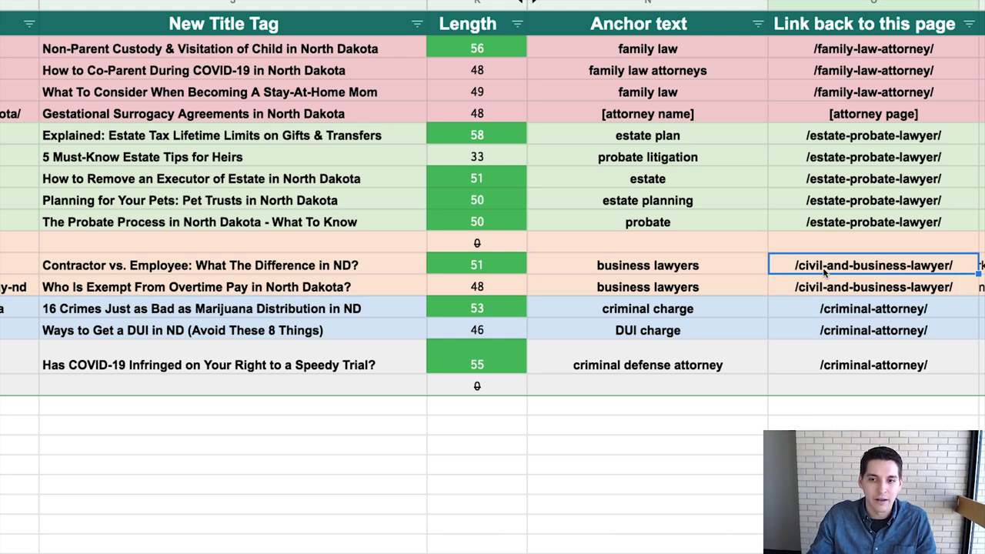
# Compare the anchor texts of the marijuana and DUI posts with their link-back pages.
pyautogui.click(726, 310)
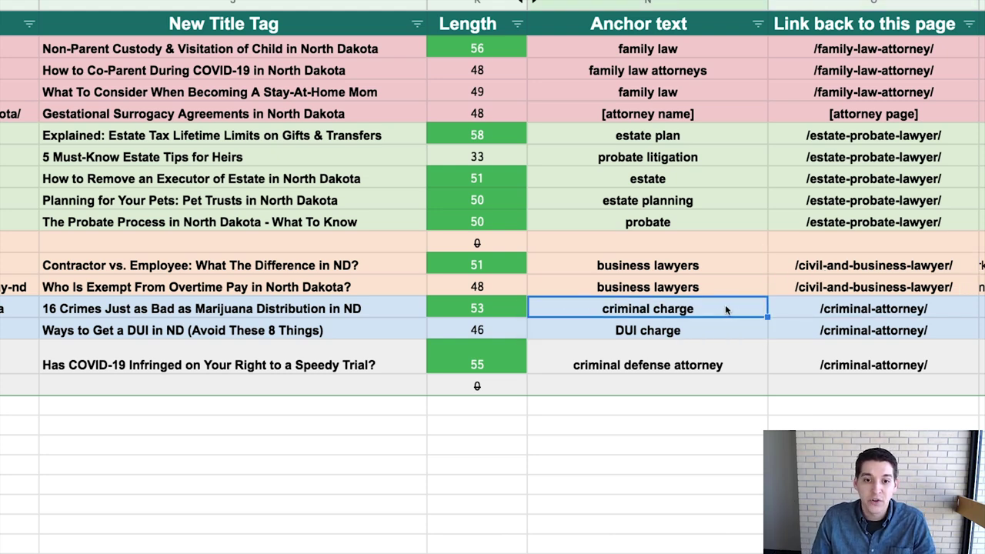
pyautogui.click(840, 310)
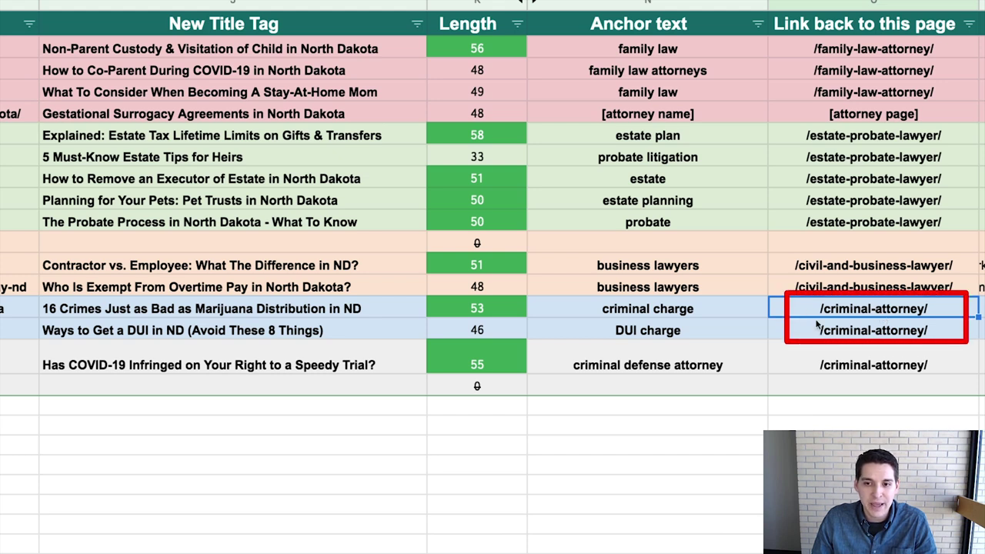
pyautogui.click(694, 311)
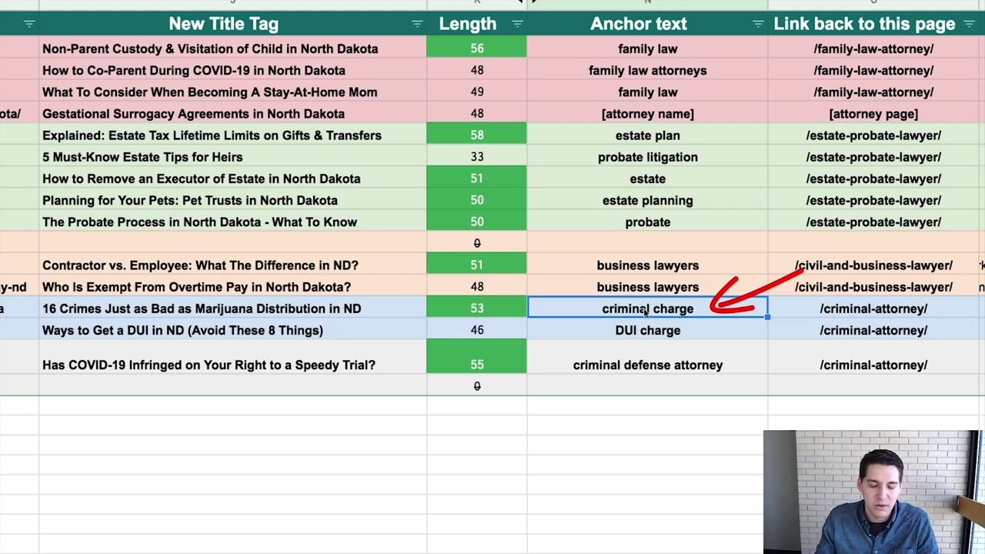
pyautogui.click(835, 312)
pyautogui.click(668, 331)
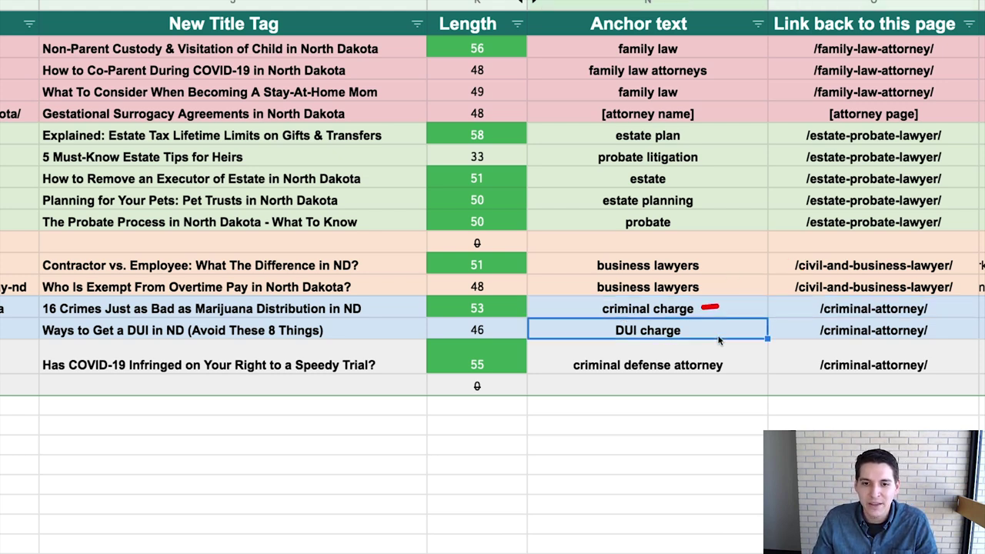
pyautogui.click(802, 336)
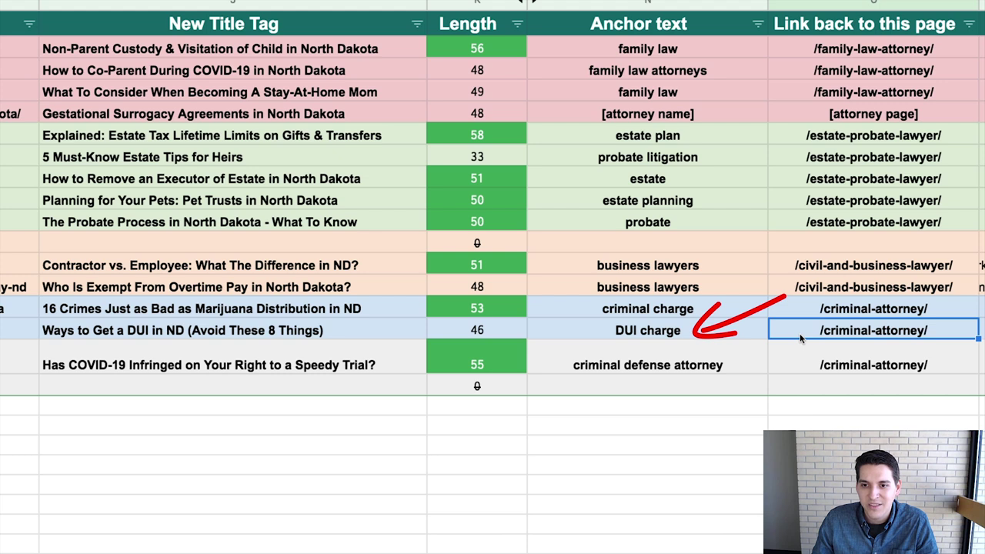
pyautogui.click(689, 313)
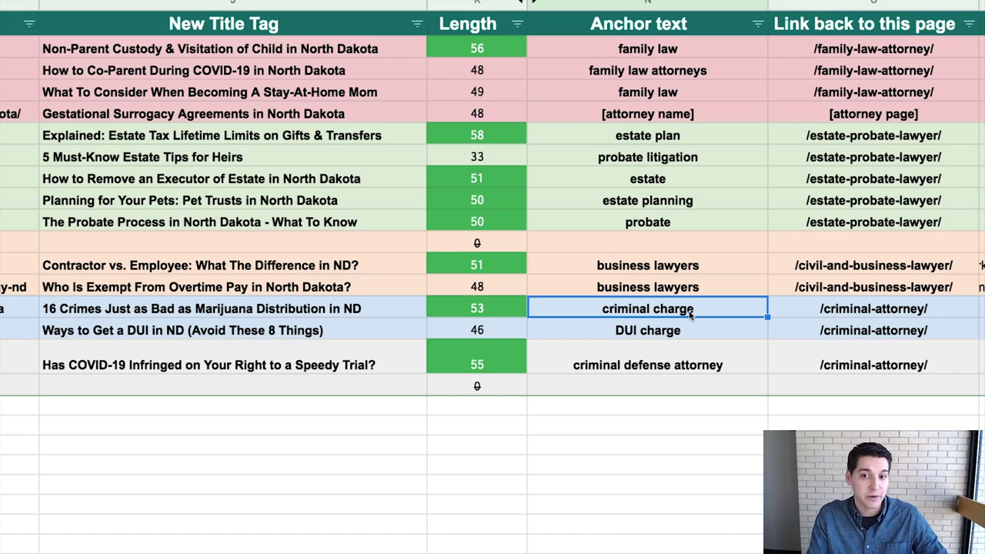
# Fill row 16, the COVID-19 speedy trial post, with the light blue of the criminal defense group.
pyautogui.click(812, 315)
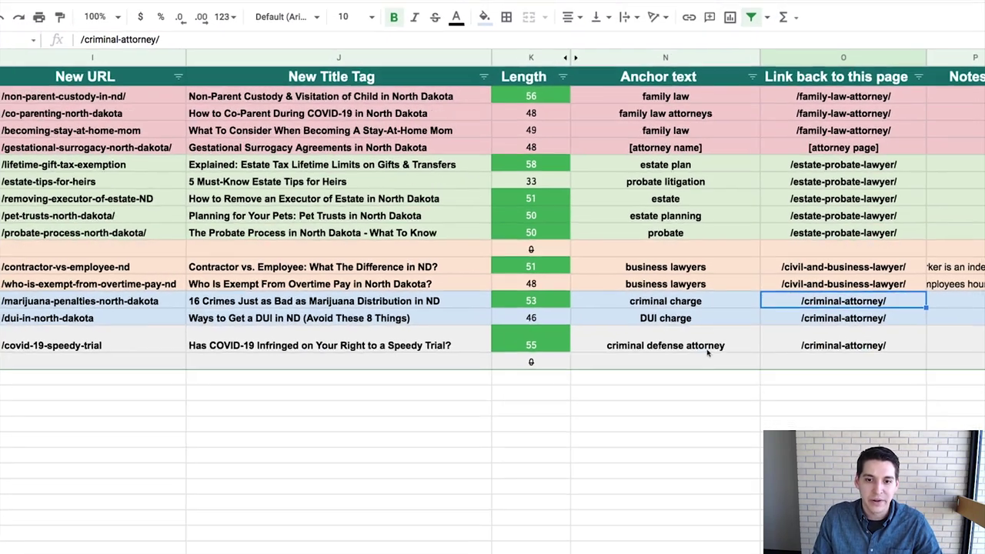
pyautogui.click(648, 365)
pyautogui.click(18, 337)
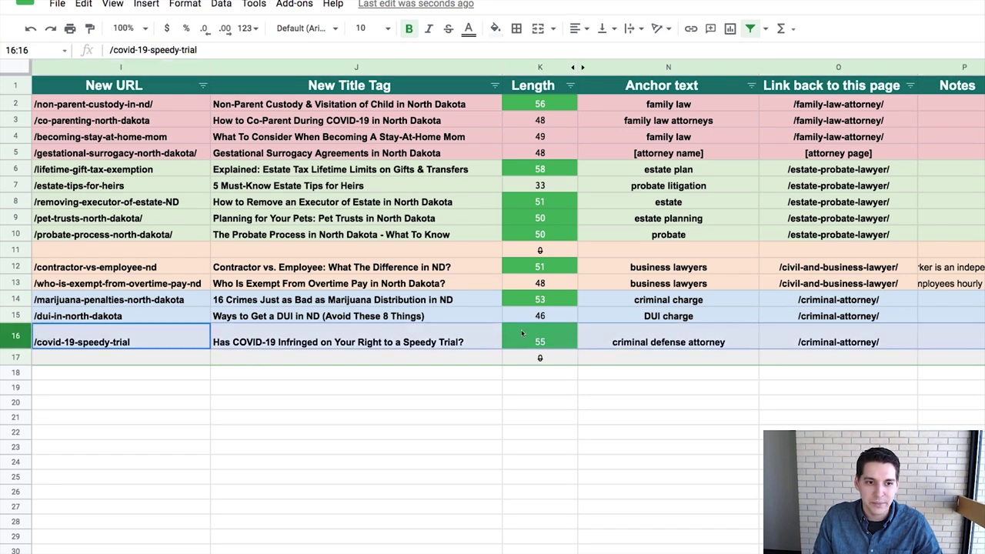
pyautogui.click(618, 316)
pyautogui.click(18, 336)
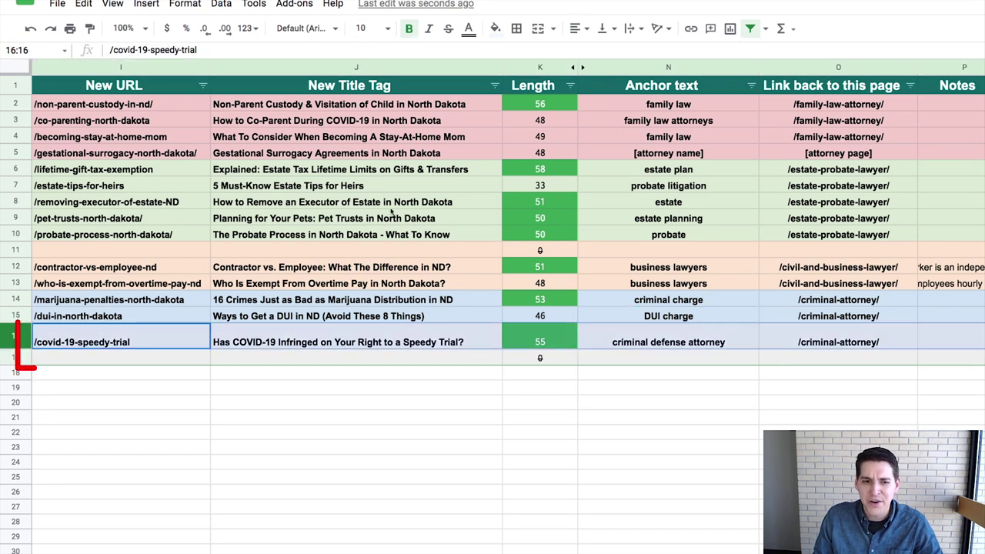
pyautogui.click(495, 28)
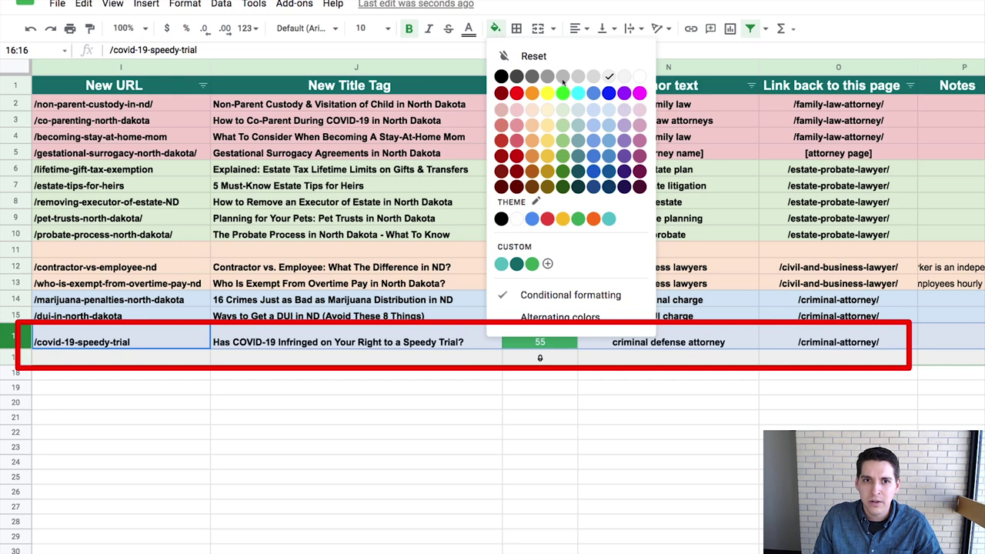
pyautogui.click(609, 114)
pyautogui.click(626, 337)
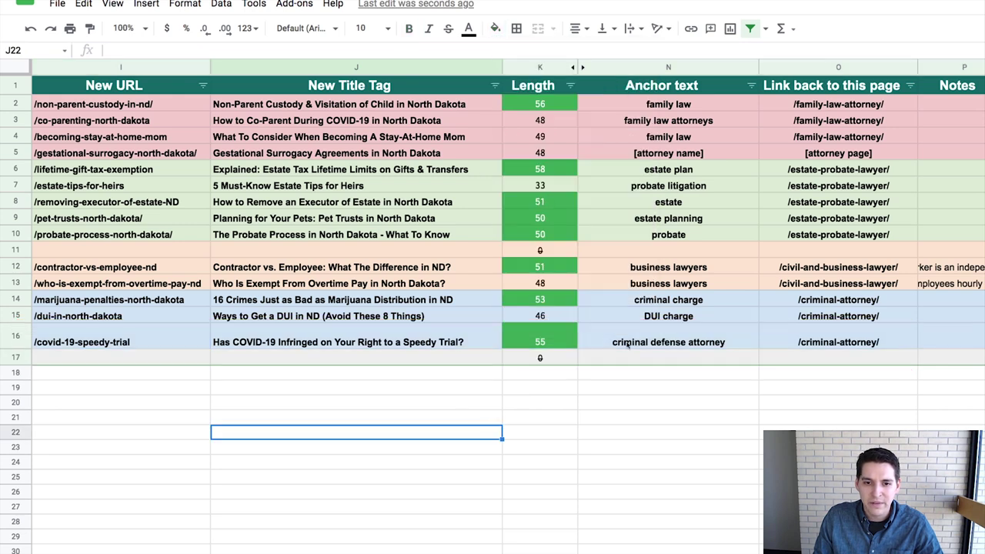
# Compare the speedy trial post's title tag with its anchor text and link-back page, and return to the Category and Focus Keyword columns.
pyautogui.click(388, 347)
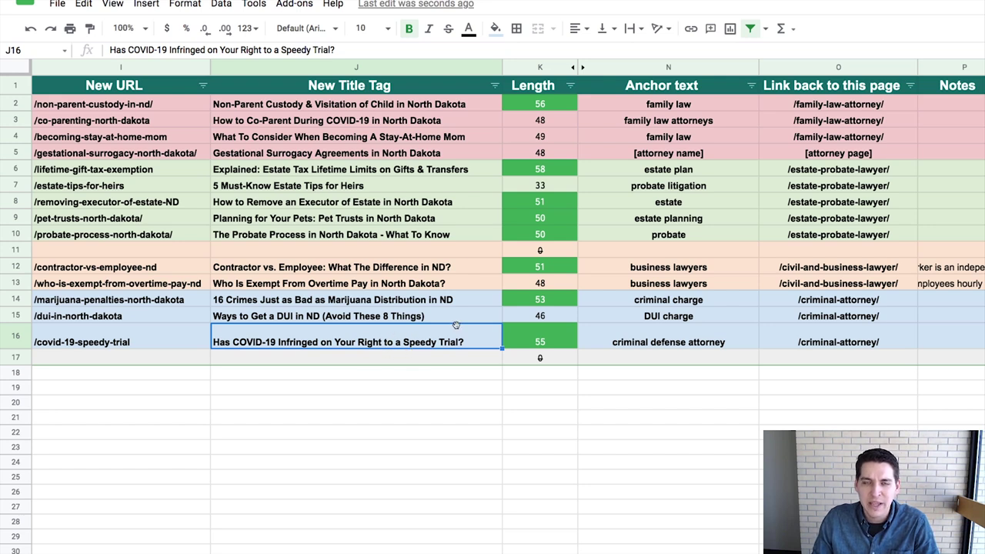
pyautogui.click(618, 337)
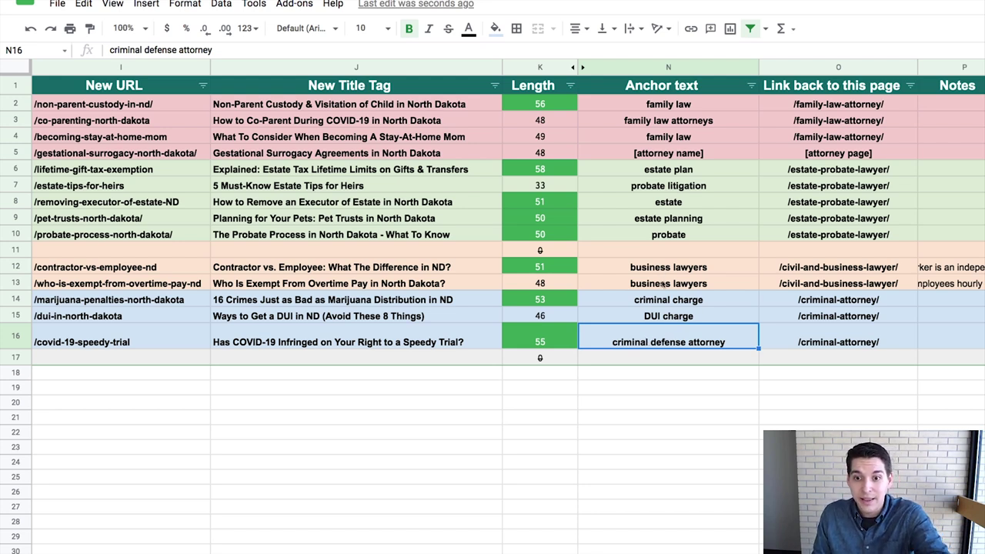
pyautogui.click(796, 332)
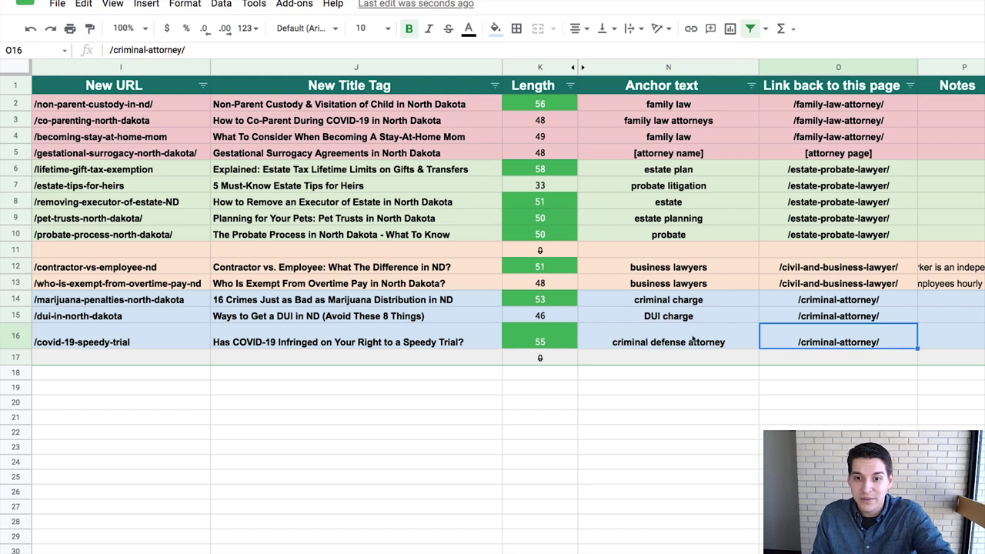
pyautogui.click(449, 346)
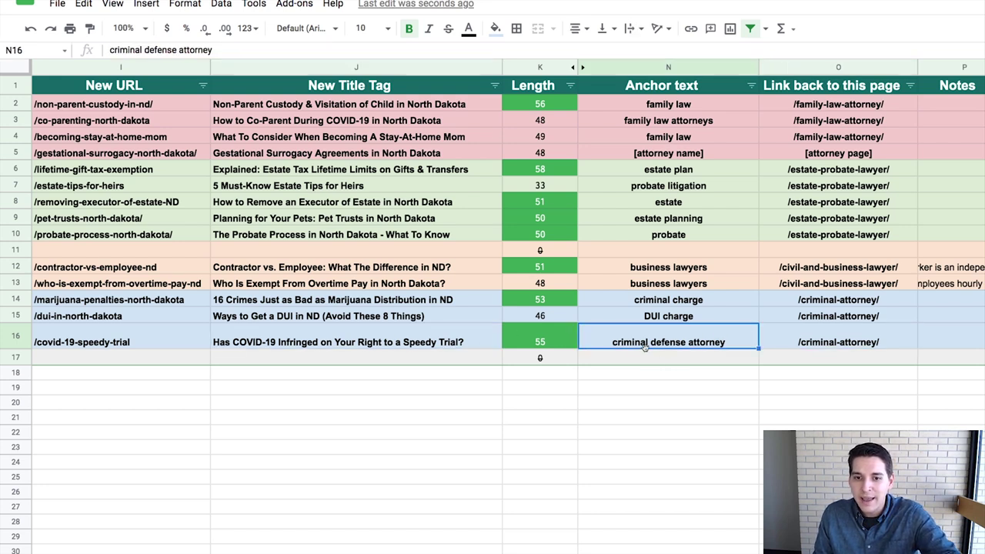
pyautogui.click(802, 339)
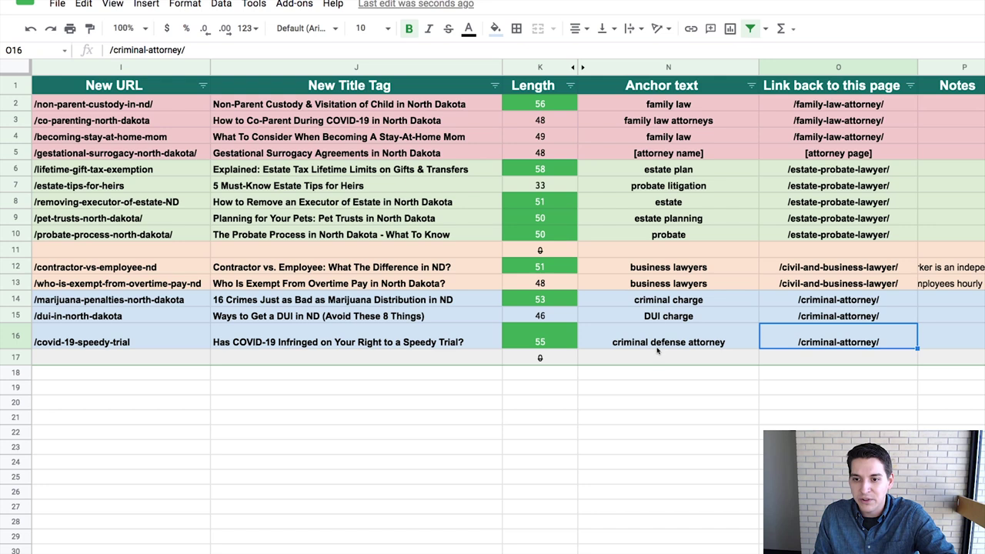
pyautogui.click(634, 343)
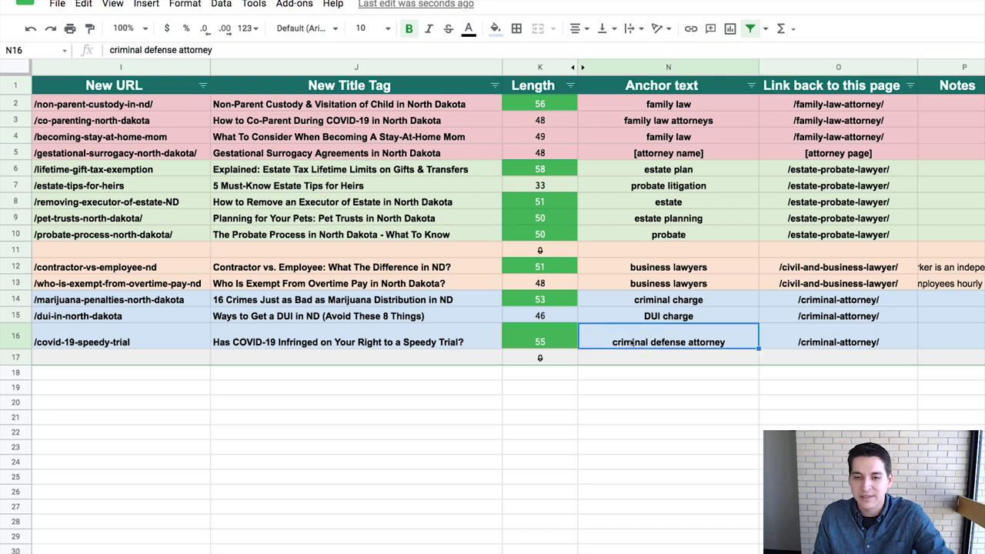
pyautogui.click(323, 339)
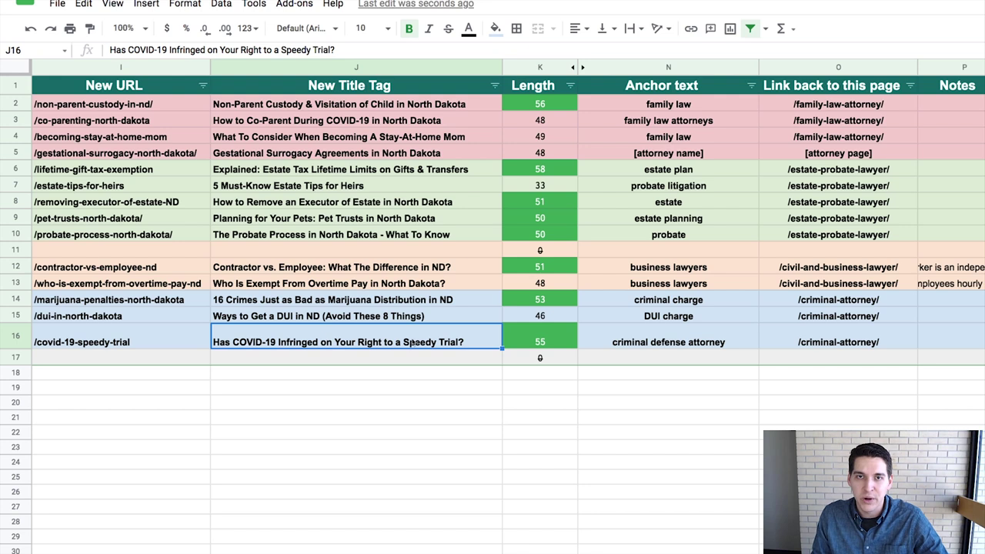
pyautogui.click(671, 344)
pyautogui.click(793, 345)
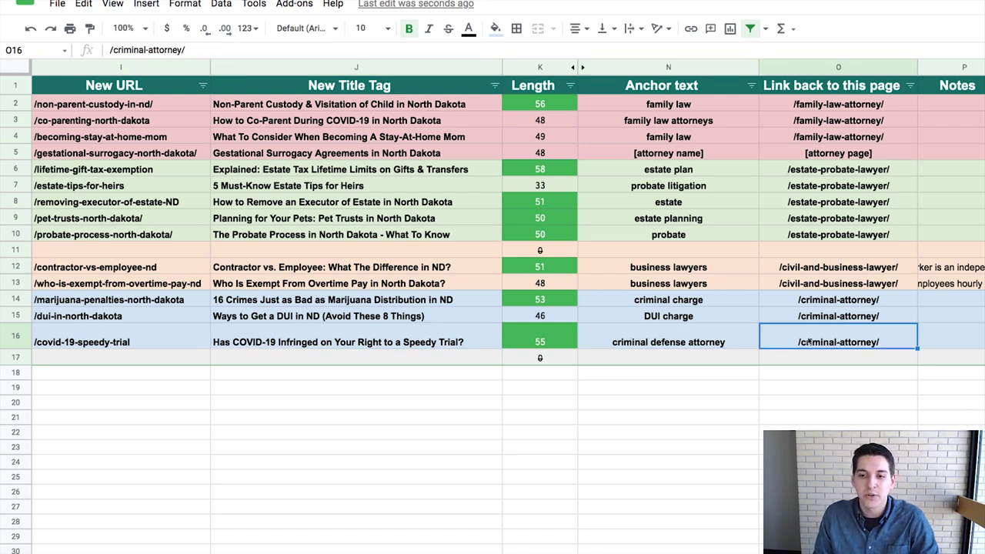
pyautogui.hscroll(-10, 616, 338)
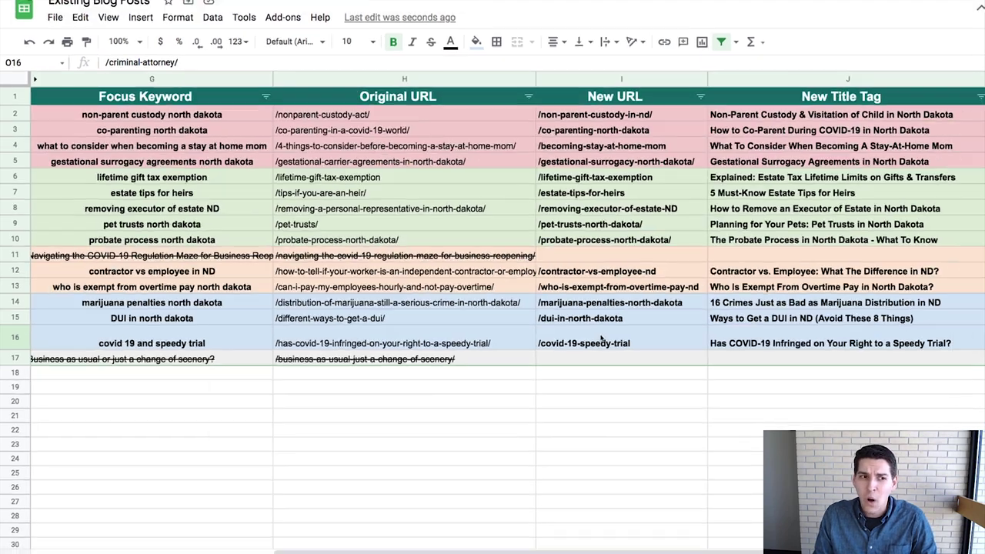
pyautogui.hscroll(-5, 517, 345)
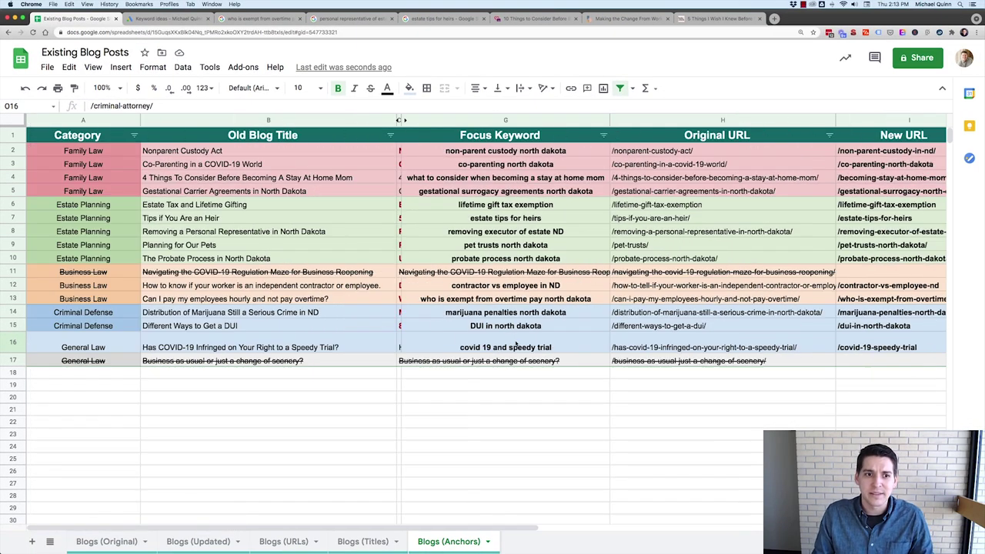